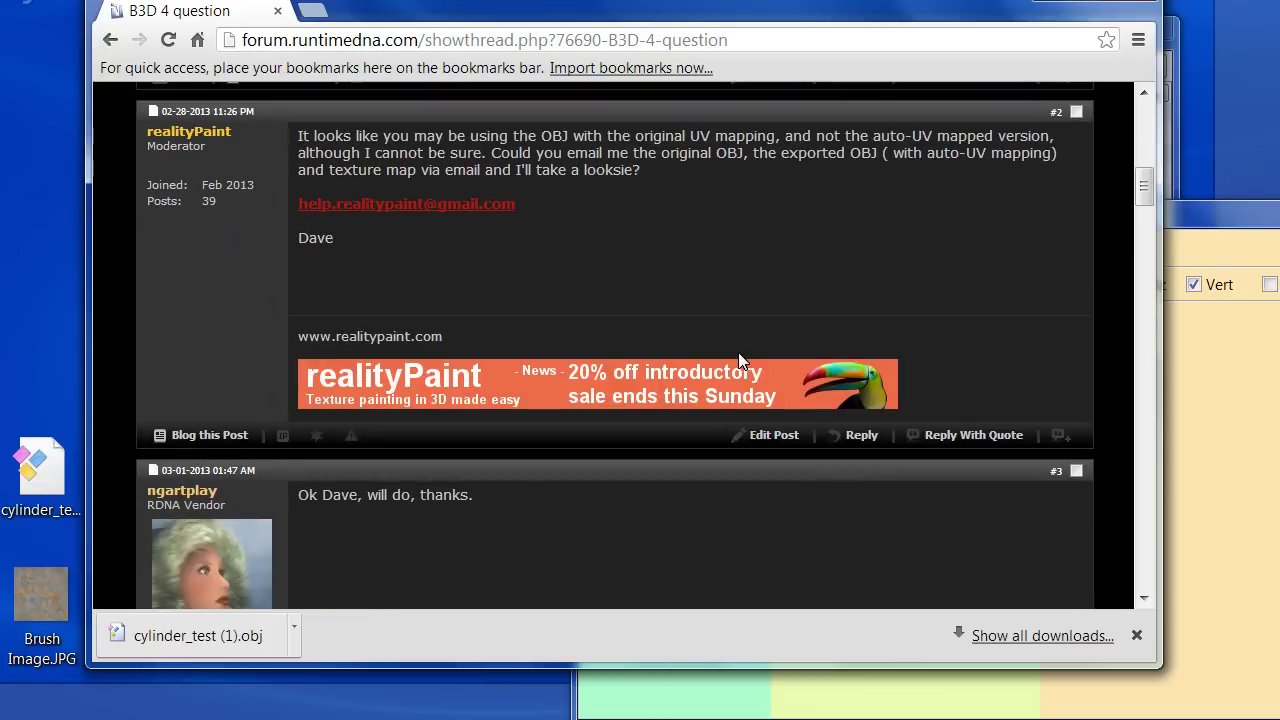
scroll(738, 352, "up", 8)
- Scroll the forum thread down to the realityPaint screenshots showing UV 3 at (0, 1.000)
scroll(724, 340, "down", 1)
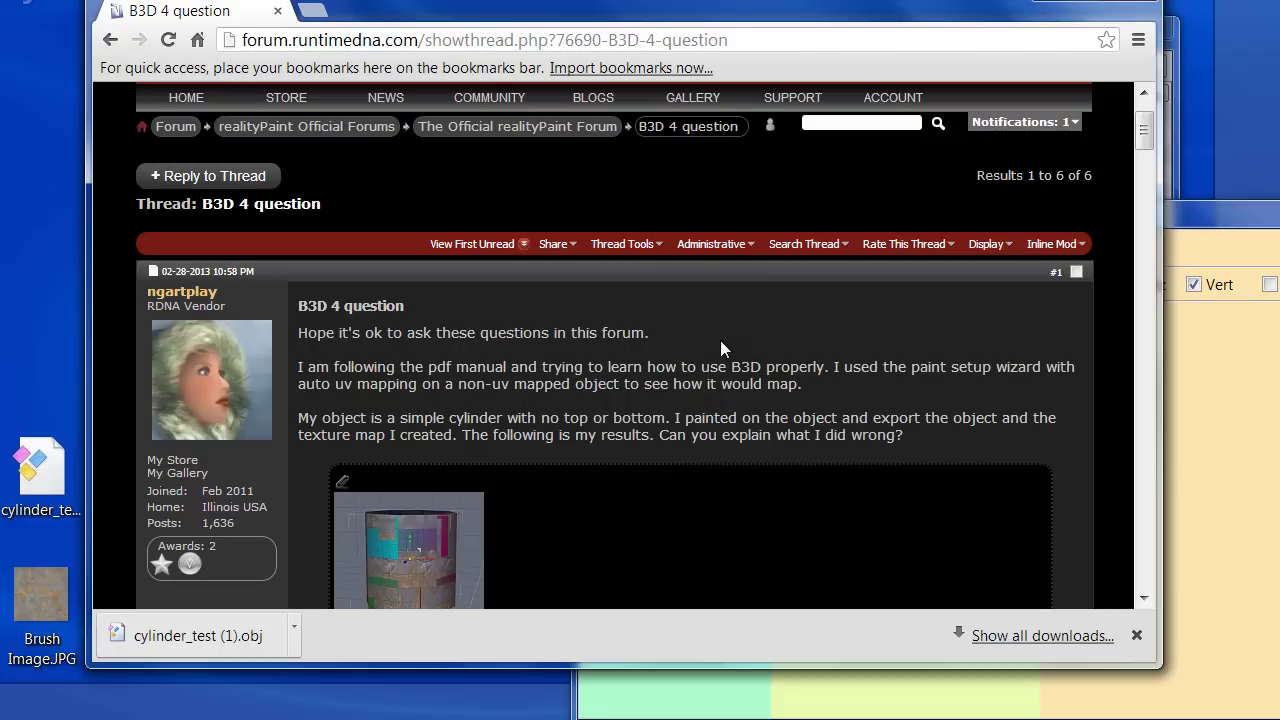
scroll(720, 340, "down", 1)
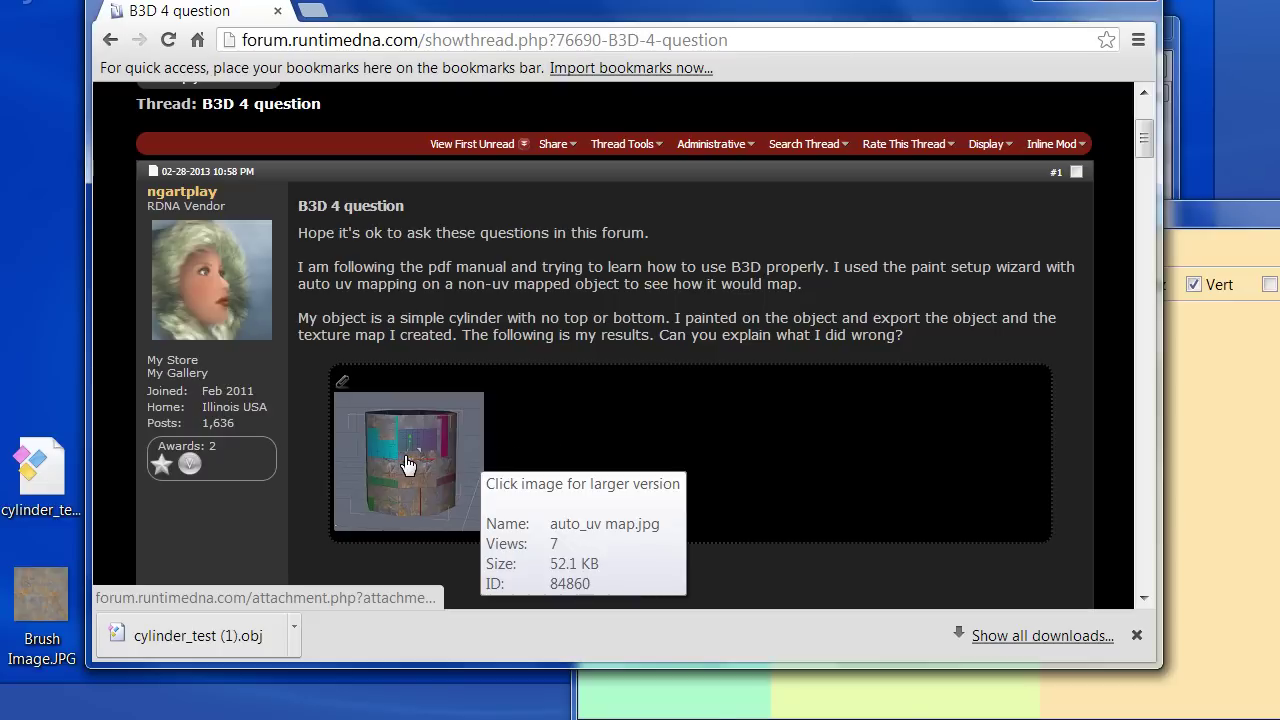
scroll(405, 465, "down", 1)
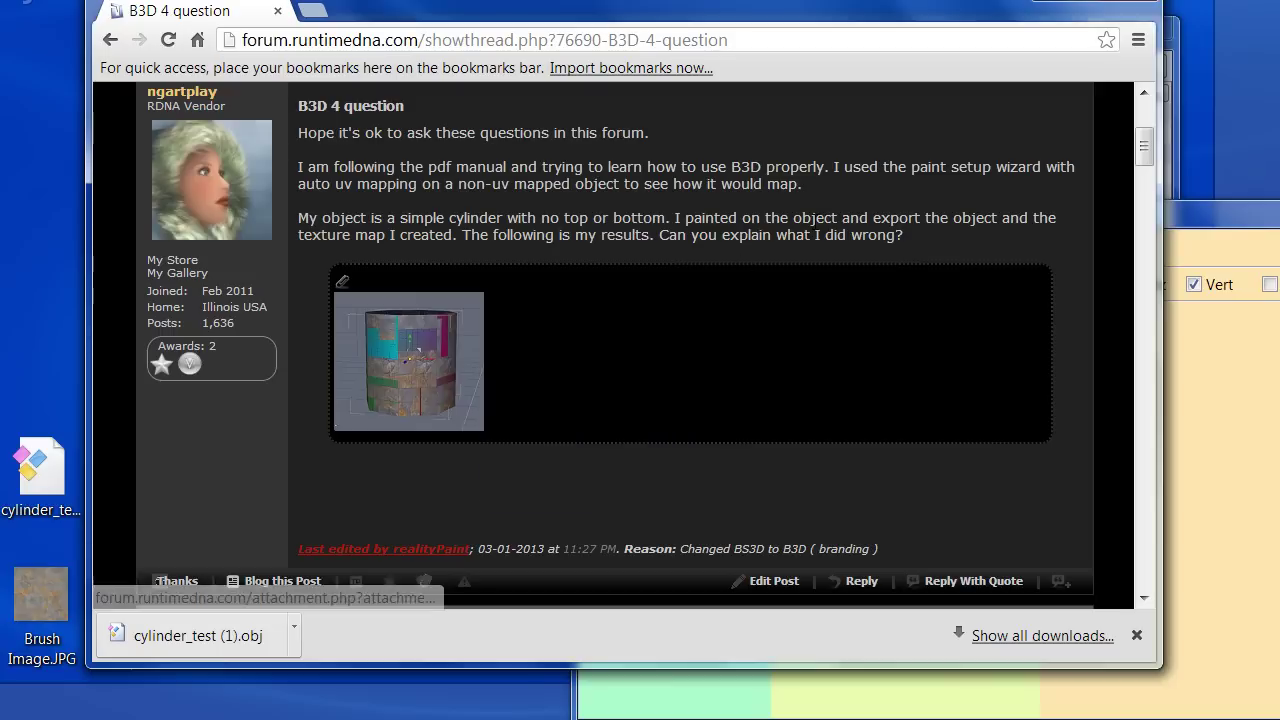
scroll(733, 259, "down", 4)
scroll(722, 258, "down", 10)
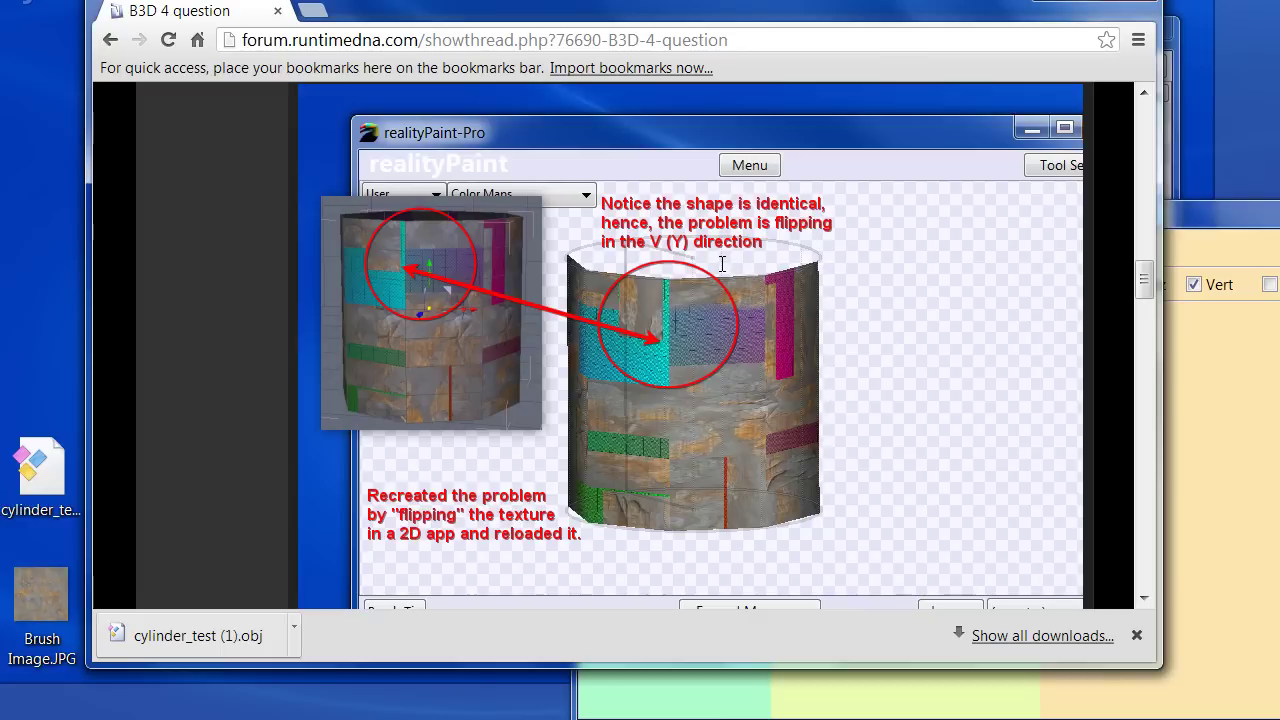
scroll(722, 263, "down", 6)
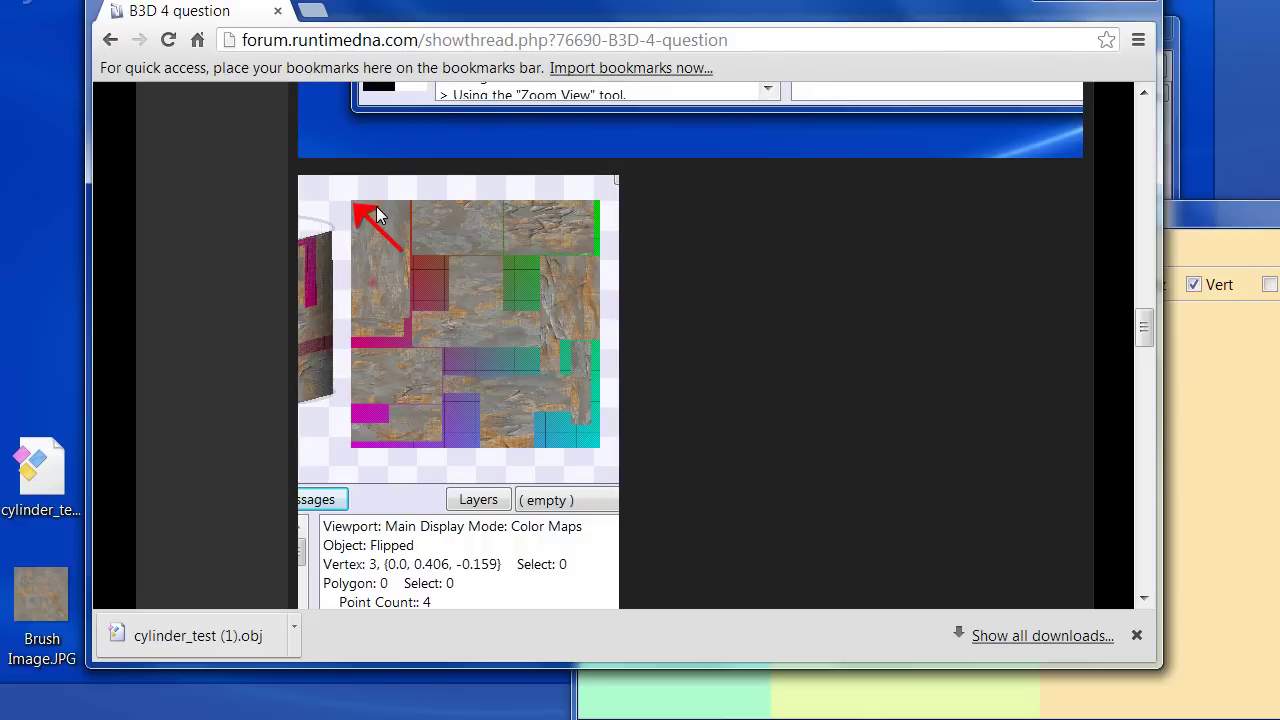
scroll(443, 371, "down", 1)
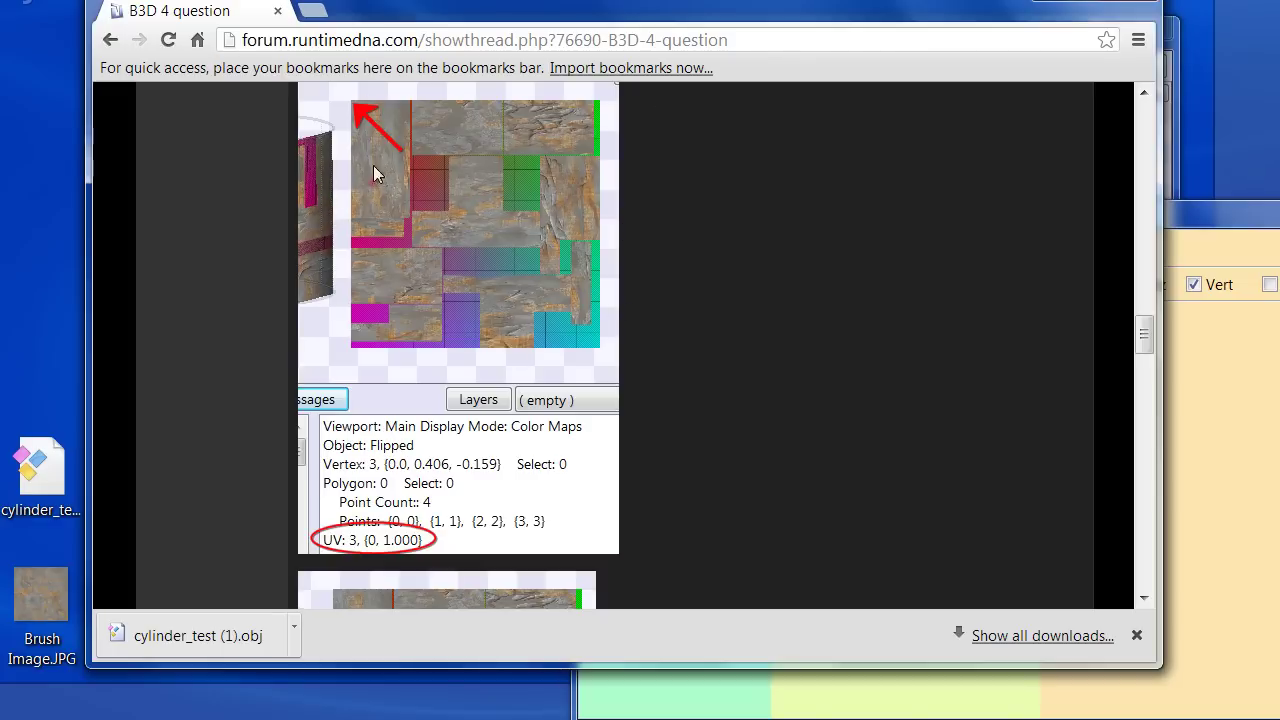
scroll(437, 233, "down", 1)
scroll(437, 233, "up", 6)
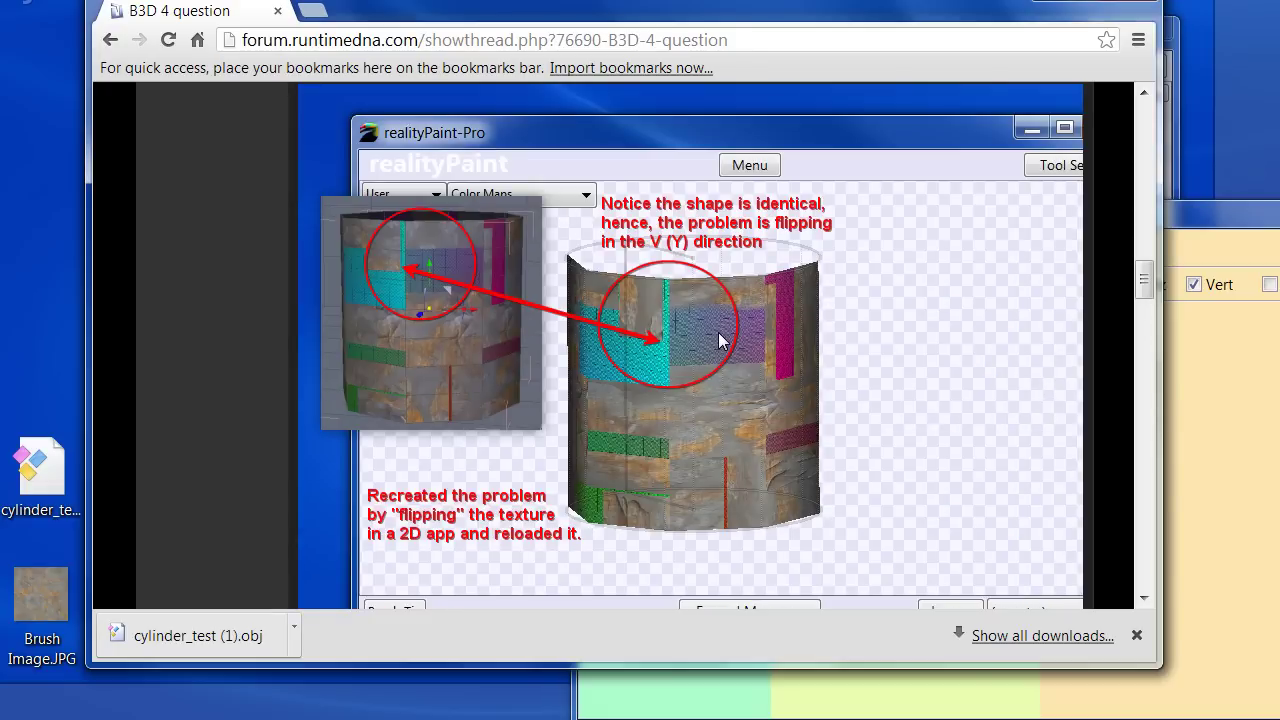
- Scroll further down to post #6 with its flip-textures two-cylinder thumbnail
scroll(703, 320, "down", 9)
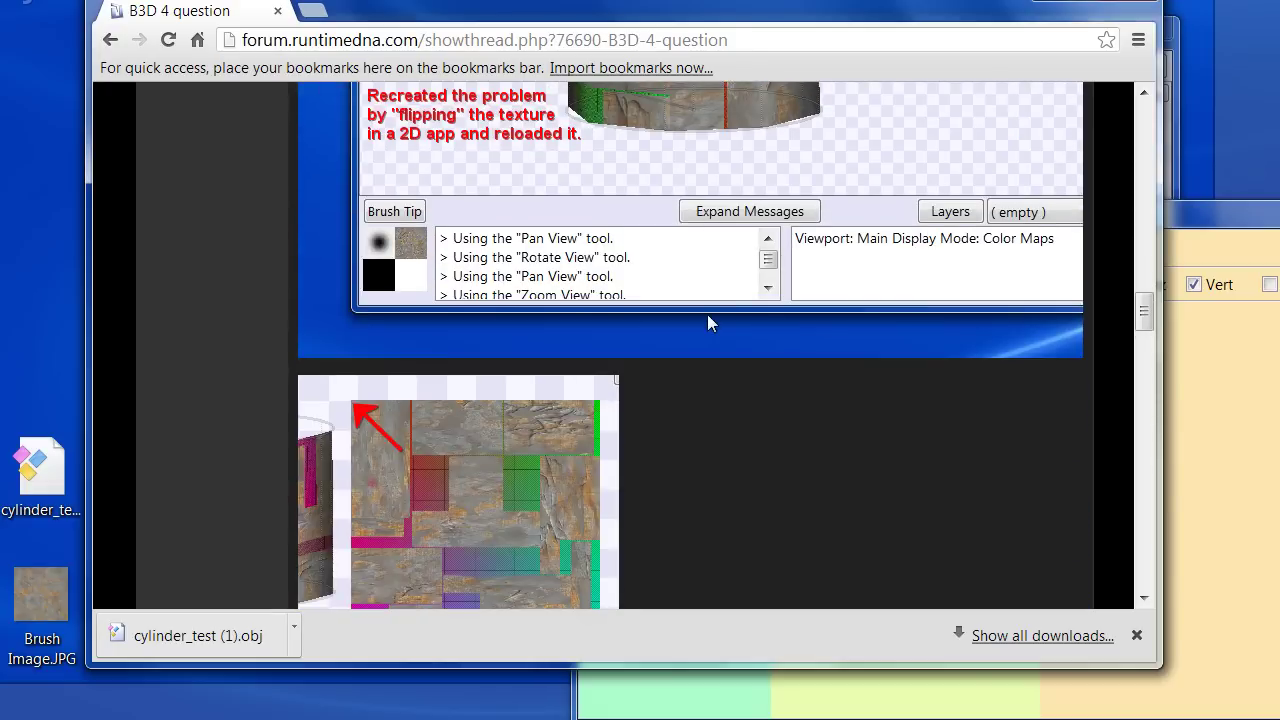
scroll(701, 318, "down", 3)
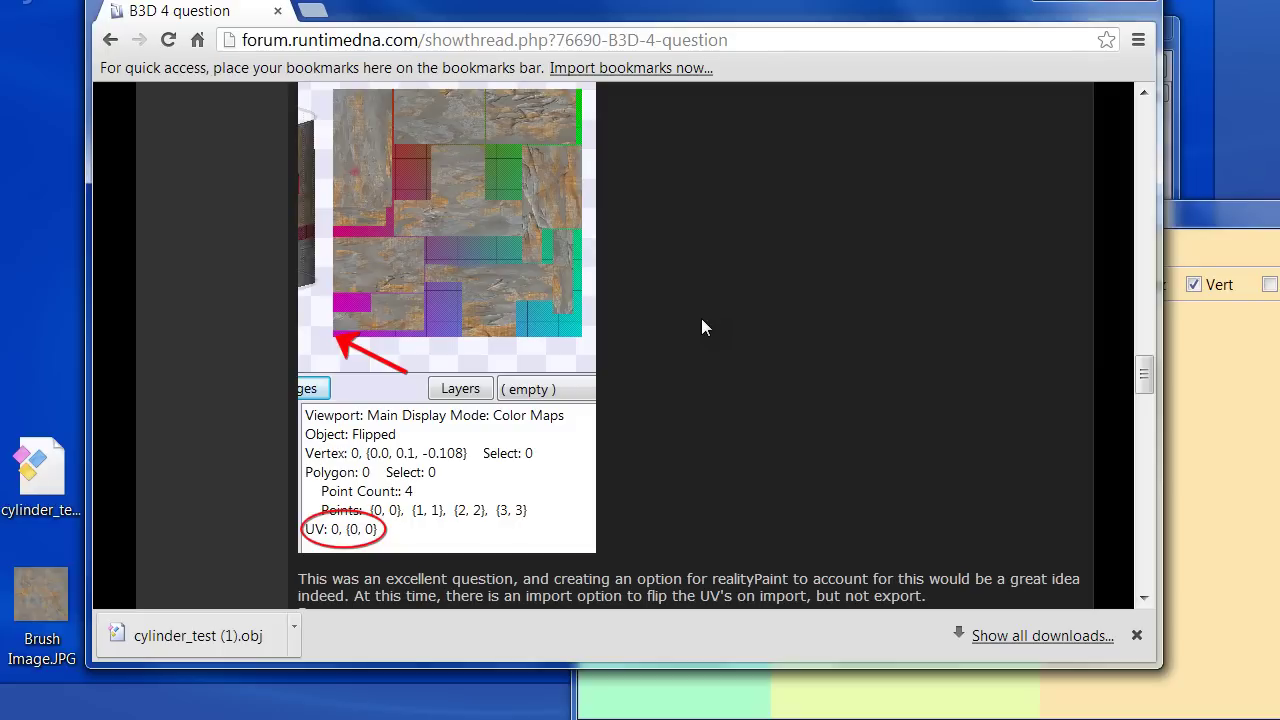
scroll(565, 316, "up", 3)
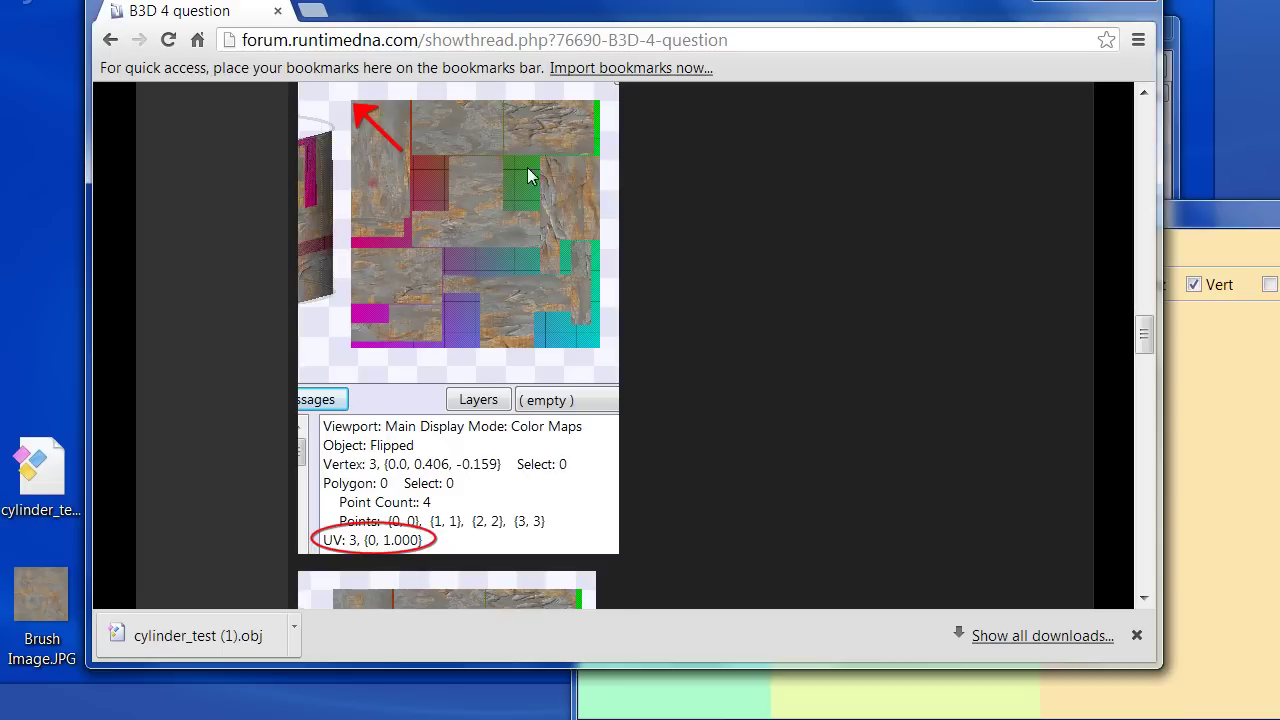
scroll(516, 174, "down", 8)
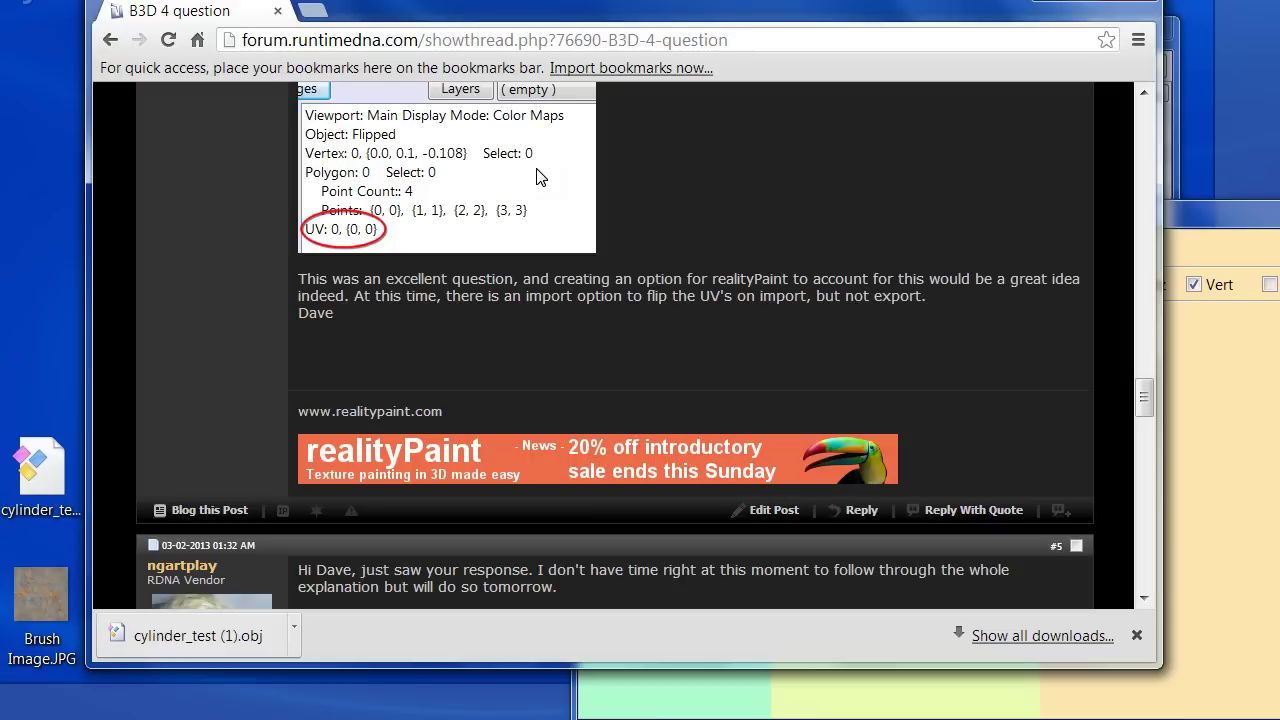
scroll(536, 176, "up", 1)
scroll(536, 176, "down", 1)
scroll(536, 176, "down", 8)
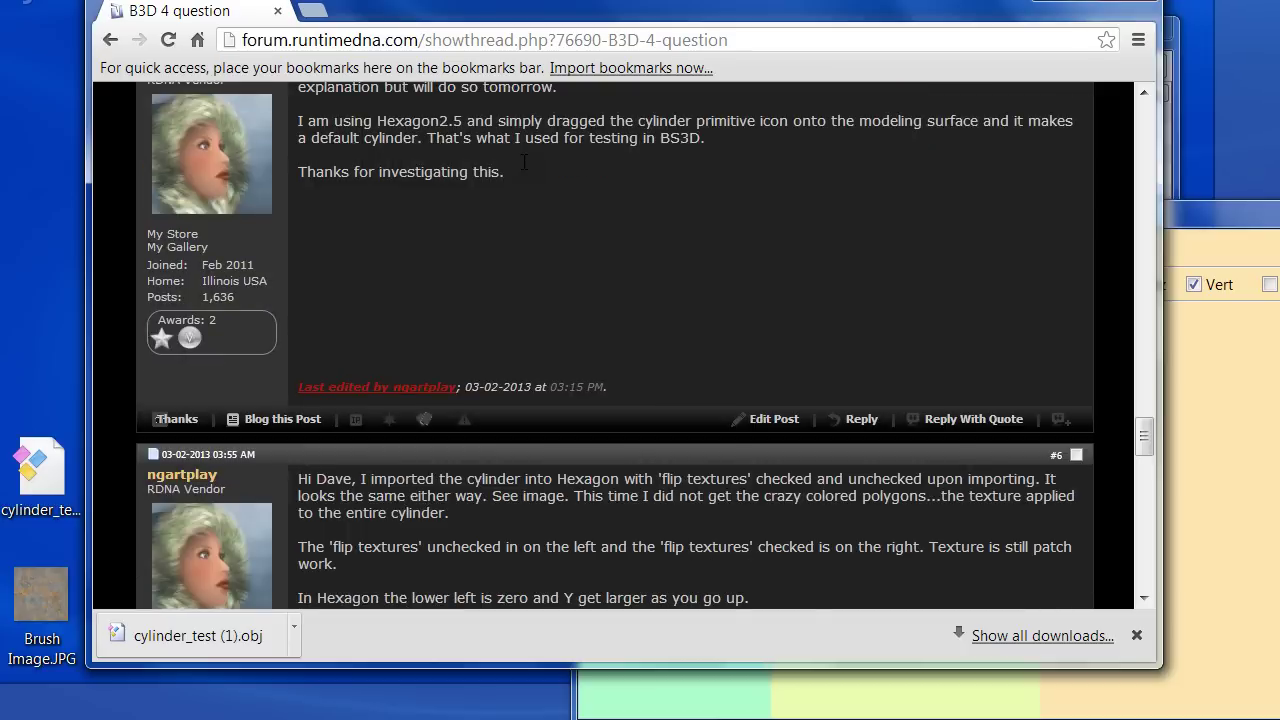
- View flipped_uvs.jpg enlarged, close it, and scroll back up to the UV-map screenshots
scroll(540, 205, "up", 1)
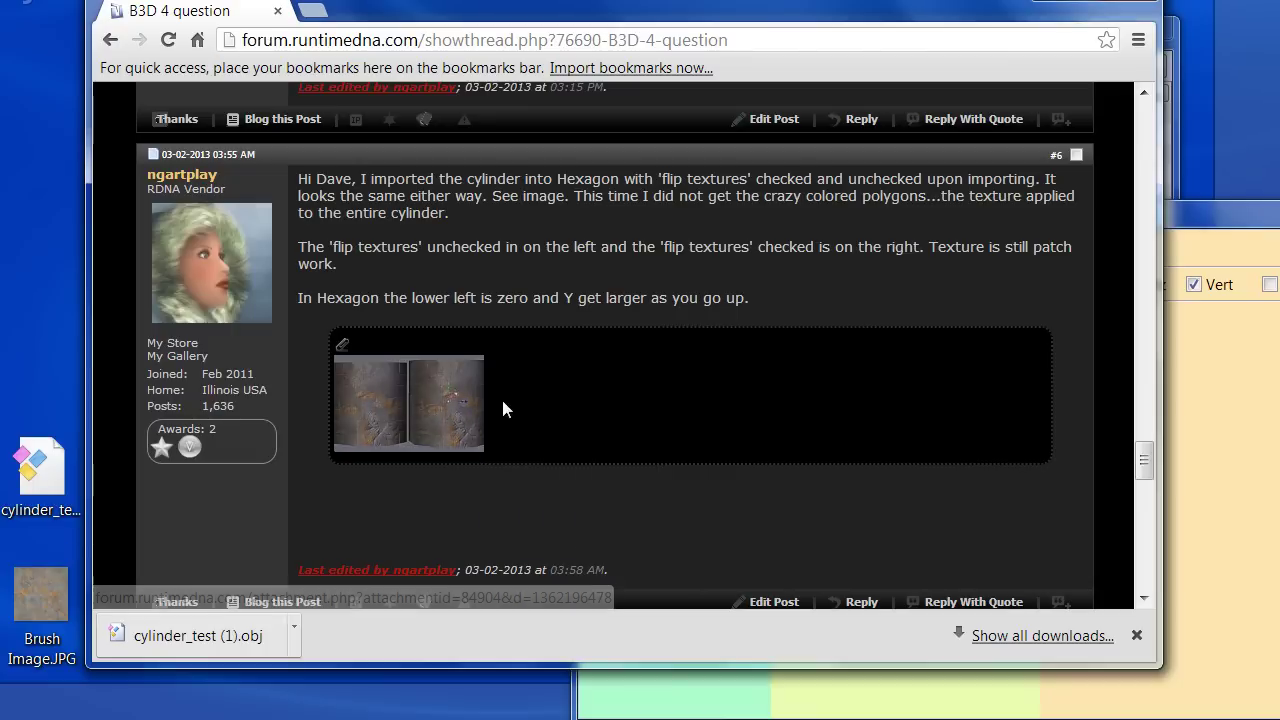
left_click(440, 411)
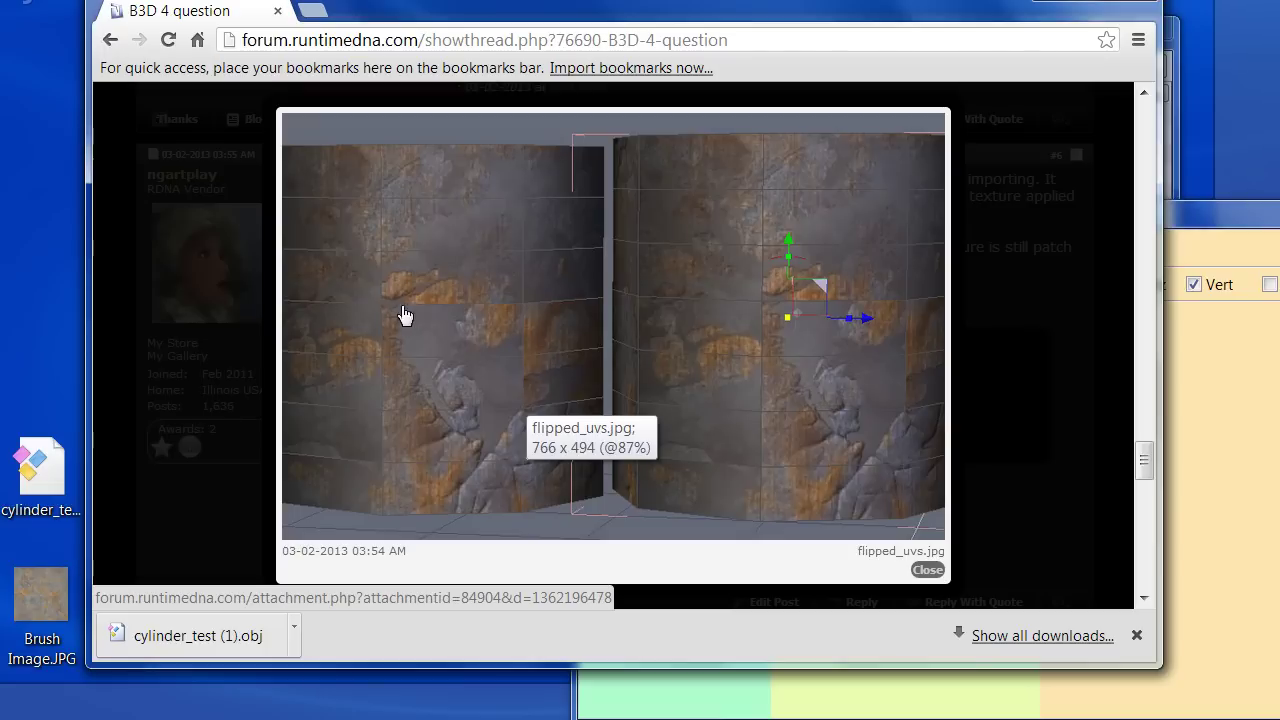
left_click(927, 569)
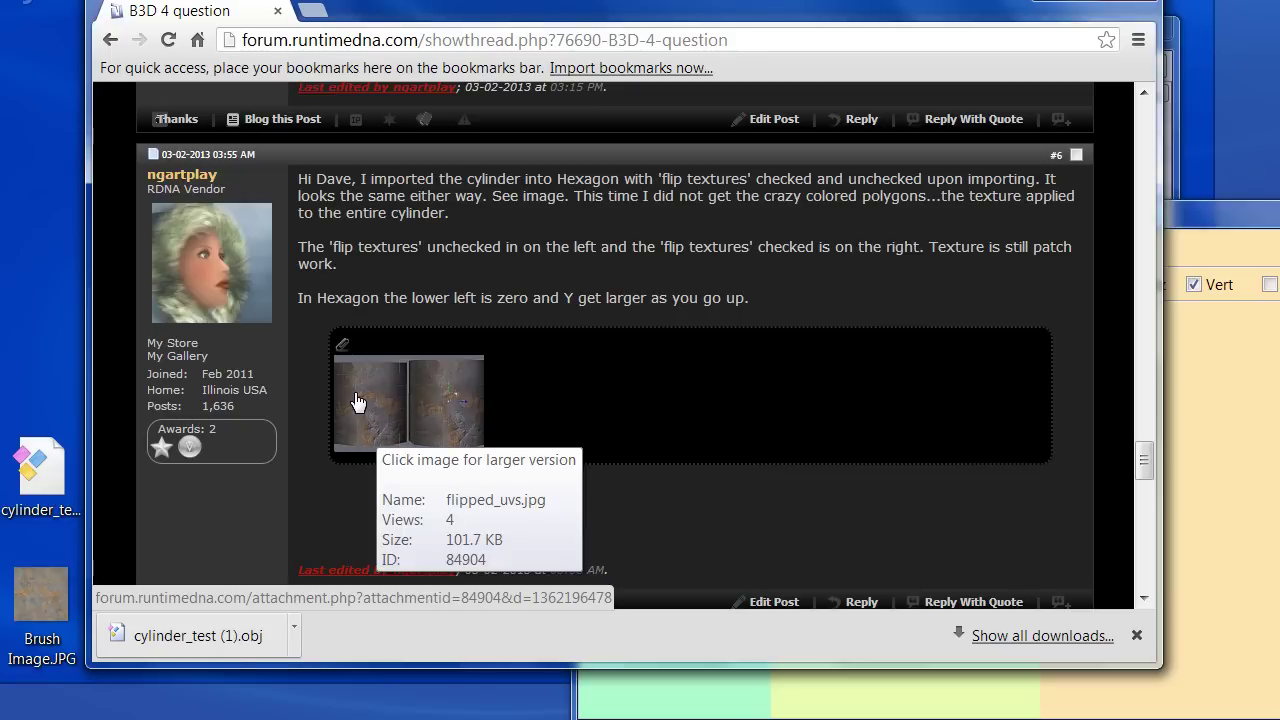
scroll(360, 400, "up", 15)
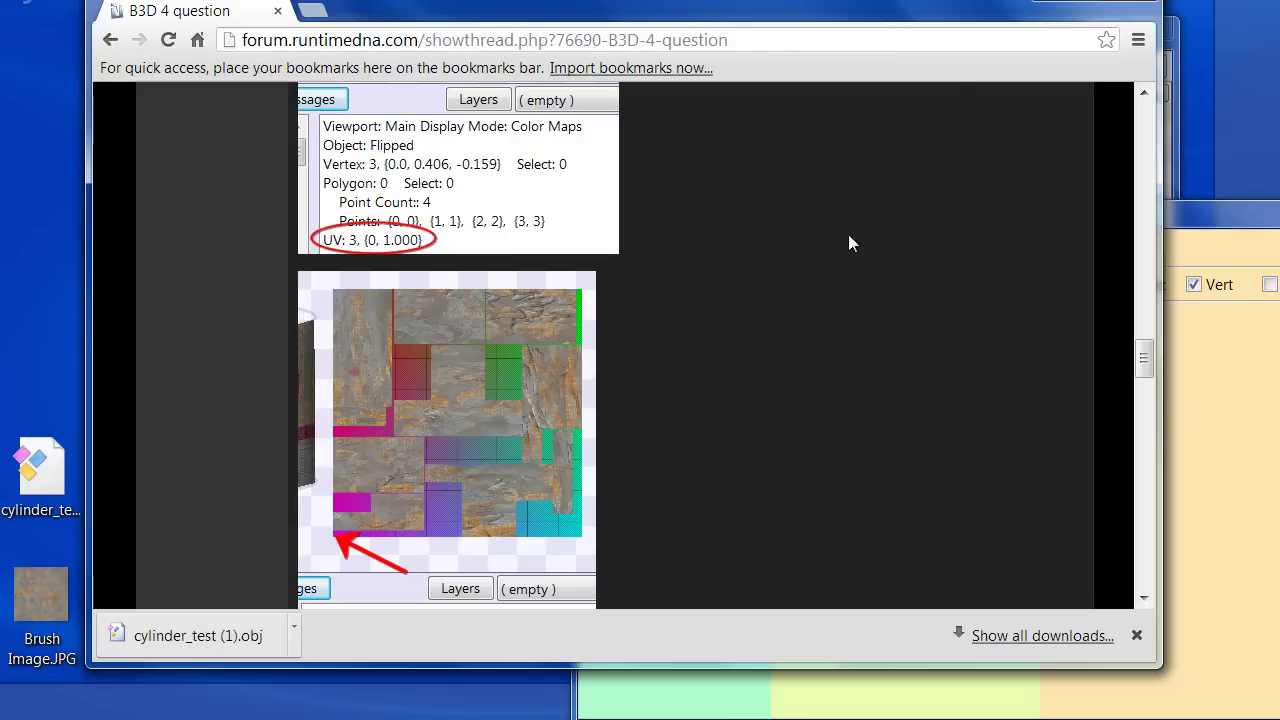
- Import cylinder_test.obj into realityPaint, showing its 'No UV Mapping' placeholder texture
left_click(1048, 5)
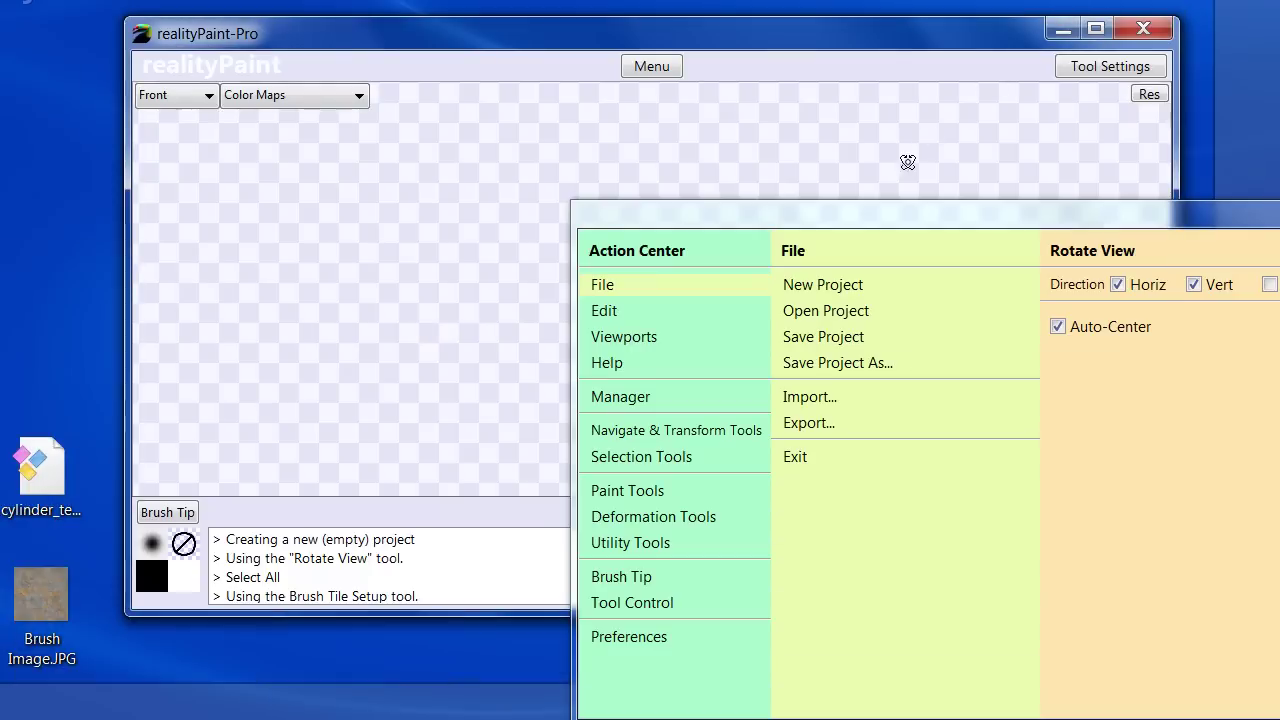
left_click_drag(882, 221, 633, 127)
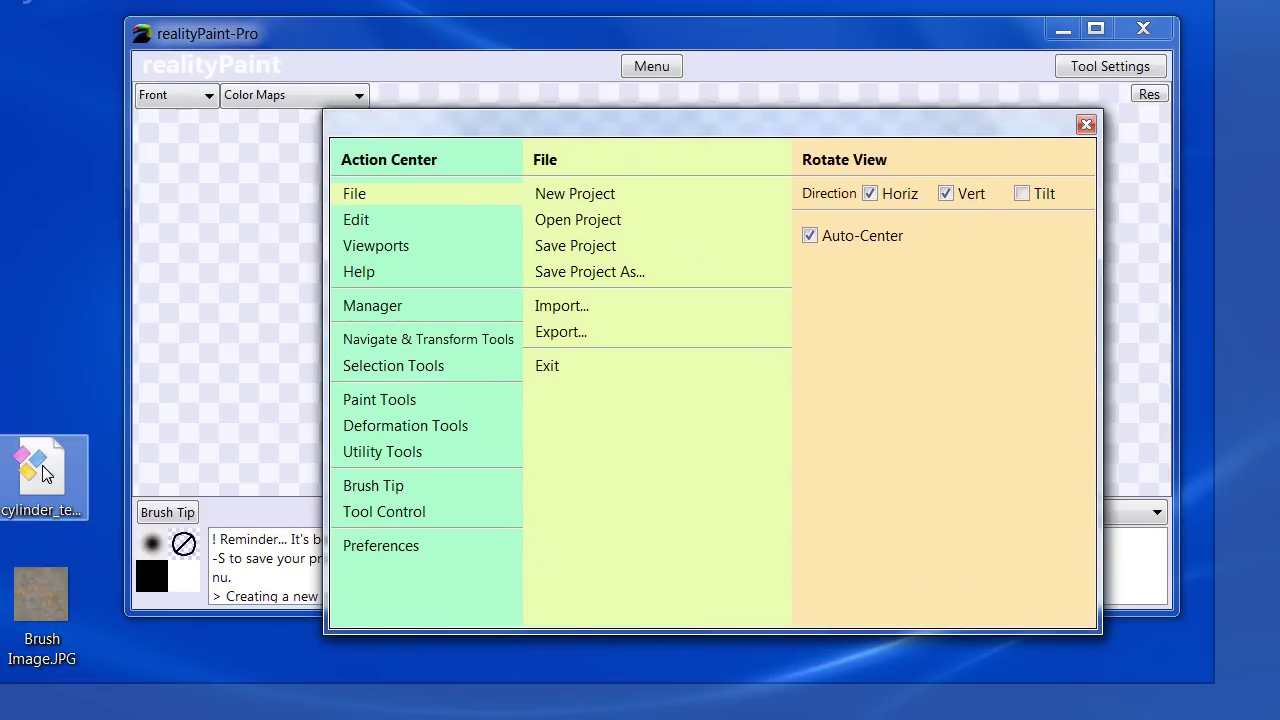
left_click_drag(45, 460, 208, 343)
left_click(858, 400)
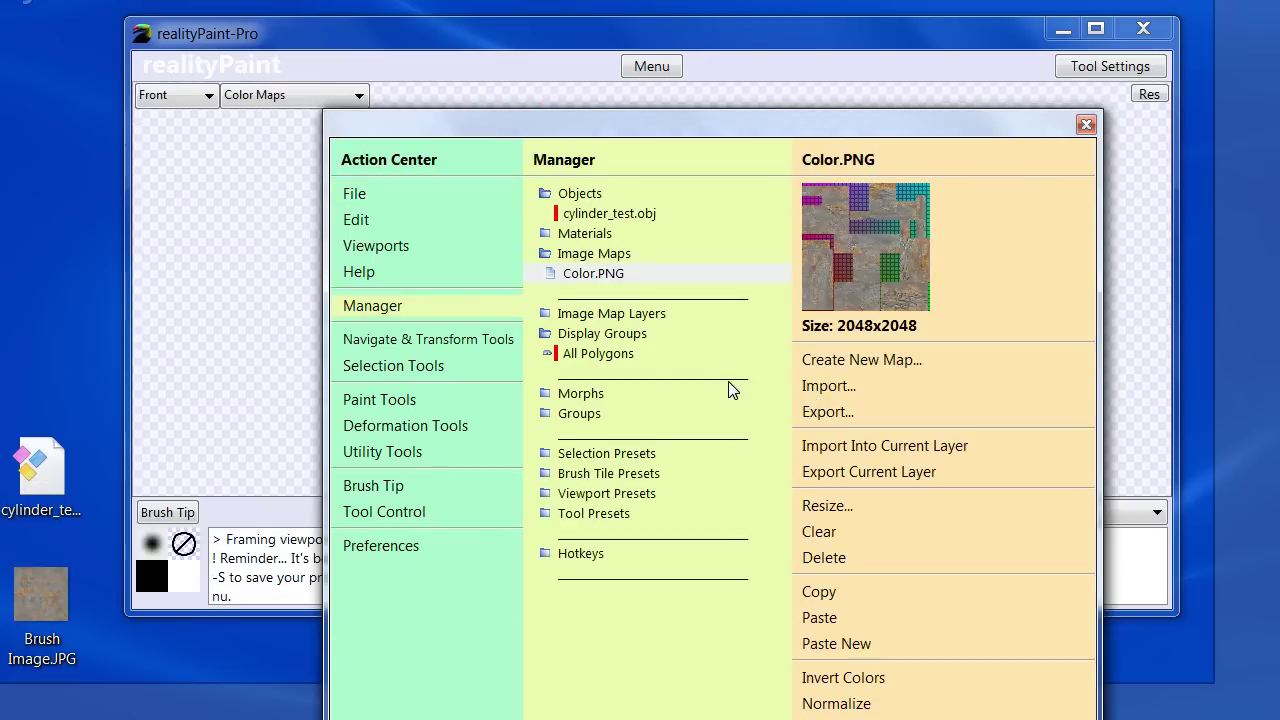
key("Escape")
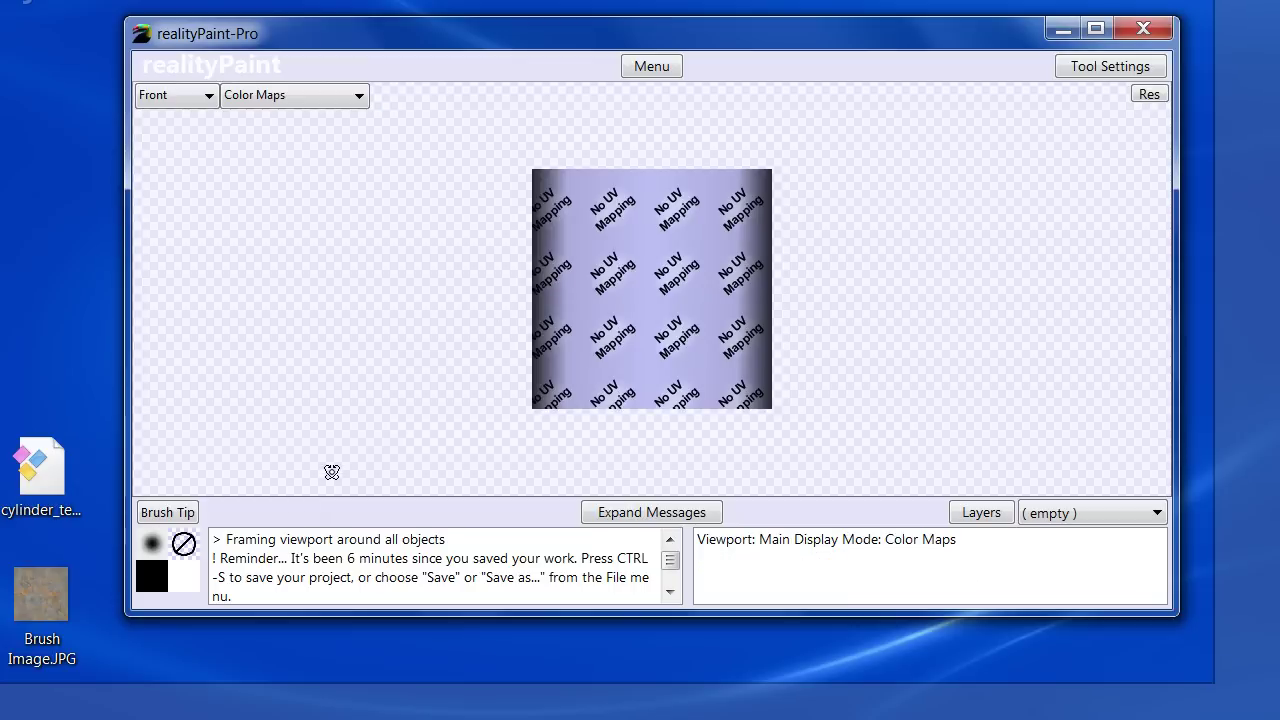
- Select all the cylinder's polygons and bring up Utility Tools > Paint Setup Wizard
key("ctrl+a")
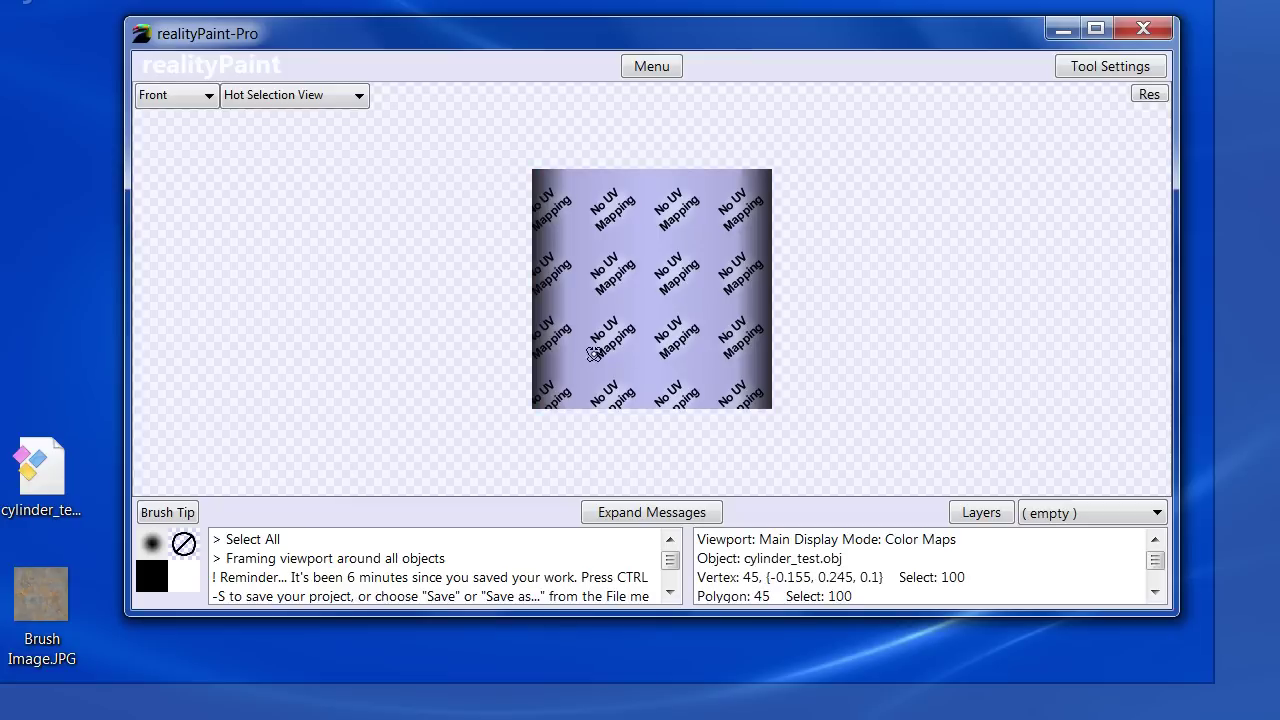
key("space")
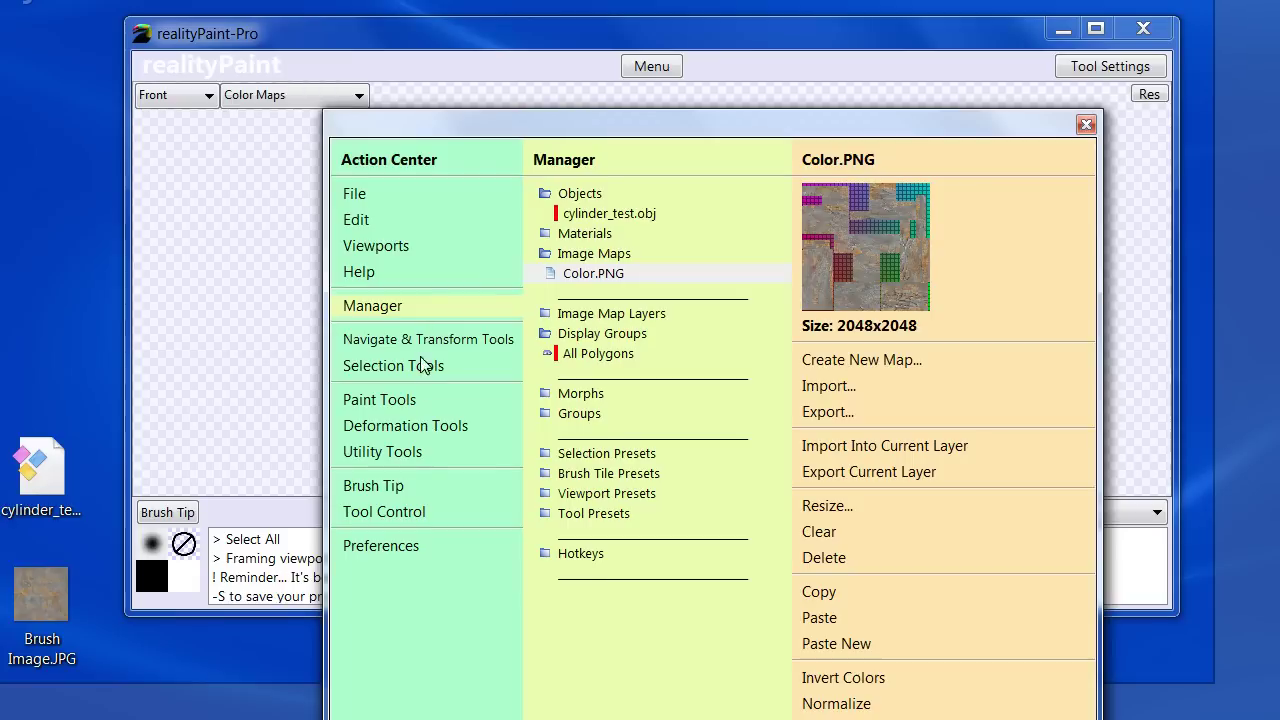
left_click(405, 425)
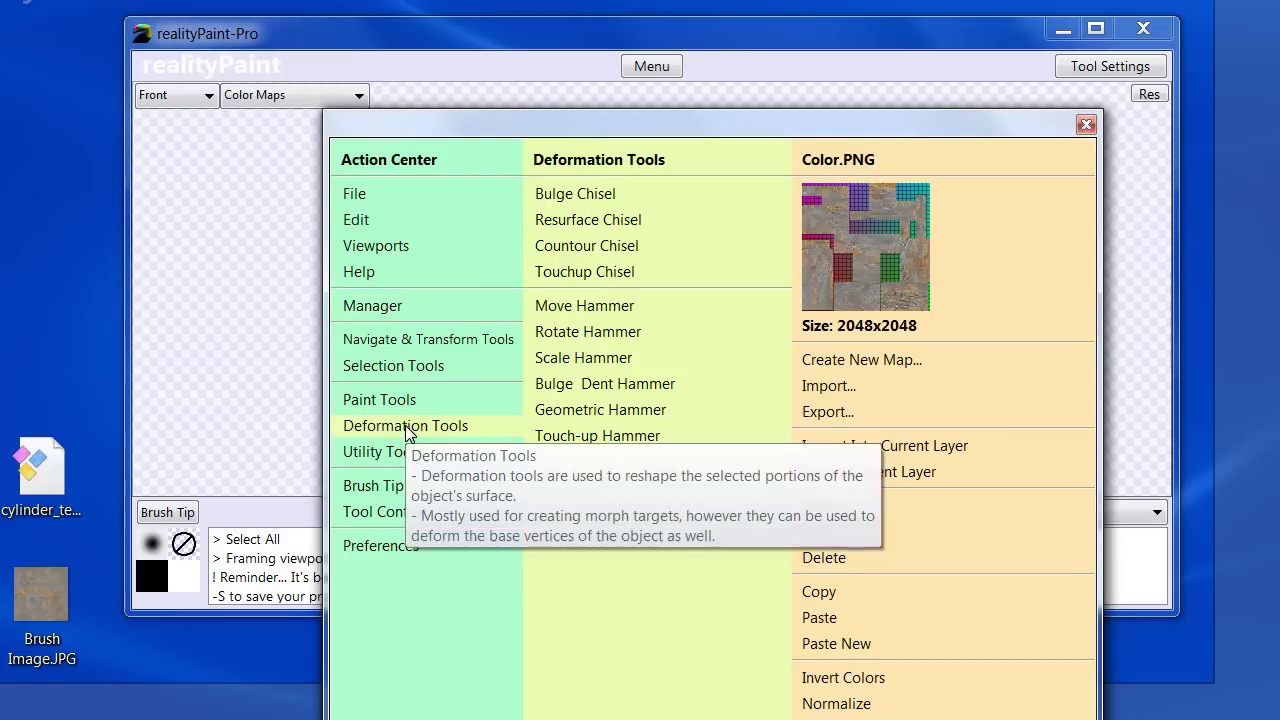
left_click(387, 451)
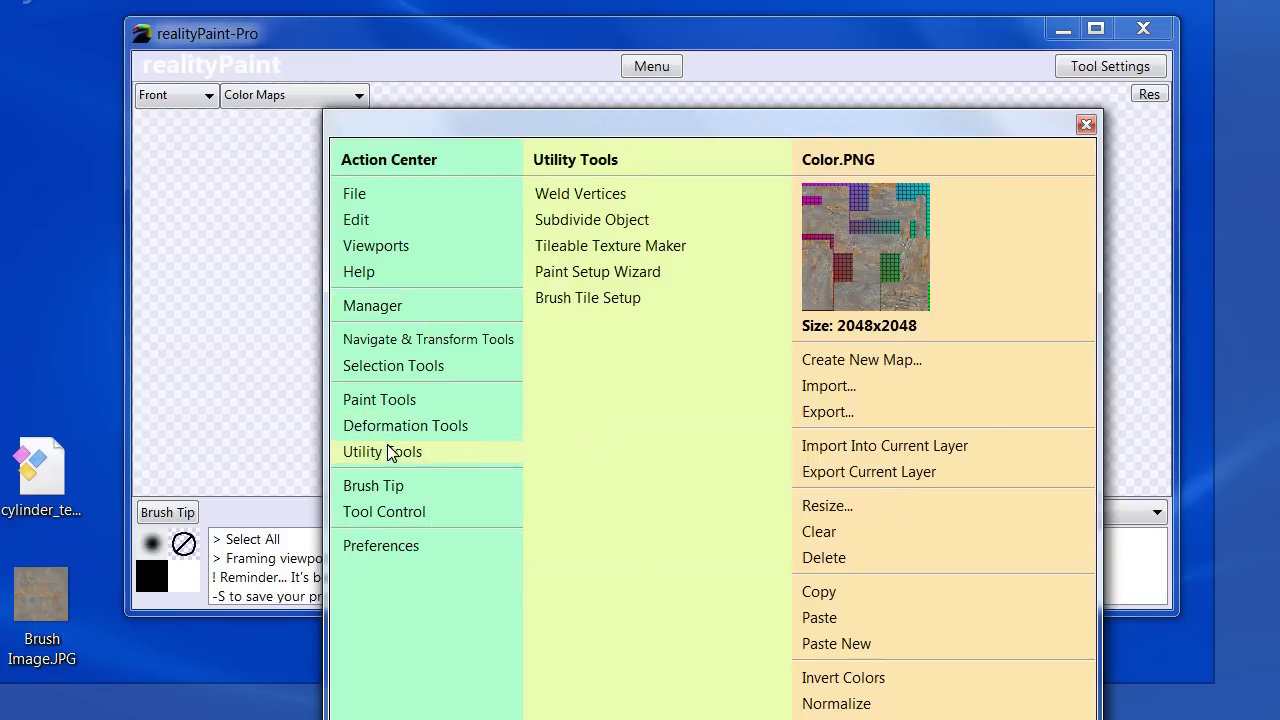
left_click(595, 272)
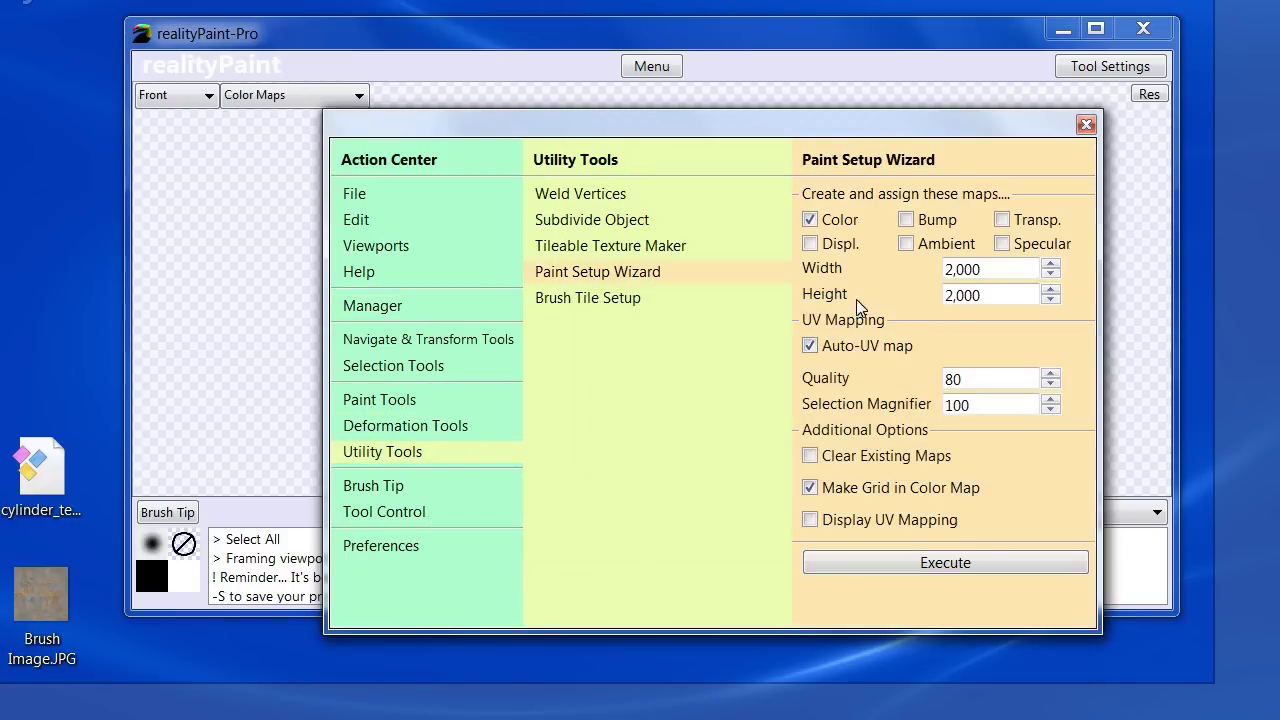
- Set the wizard's Color map to 2,000 x 2,000 with Make Grid enabled
double_click(985, 268)
double_click(988, 297)
key("shift+Tab")
left_click(988, 270)
left_click(827, 491)
- Run the Paint Setup Wizard on the cylinder, confirming the irreversible setup
left_click(894, 562)
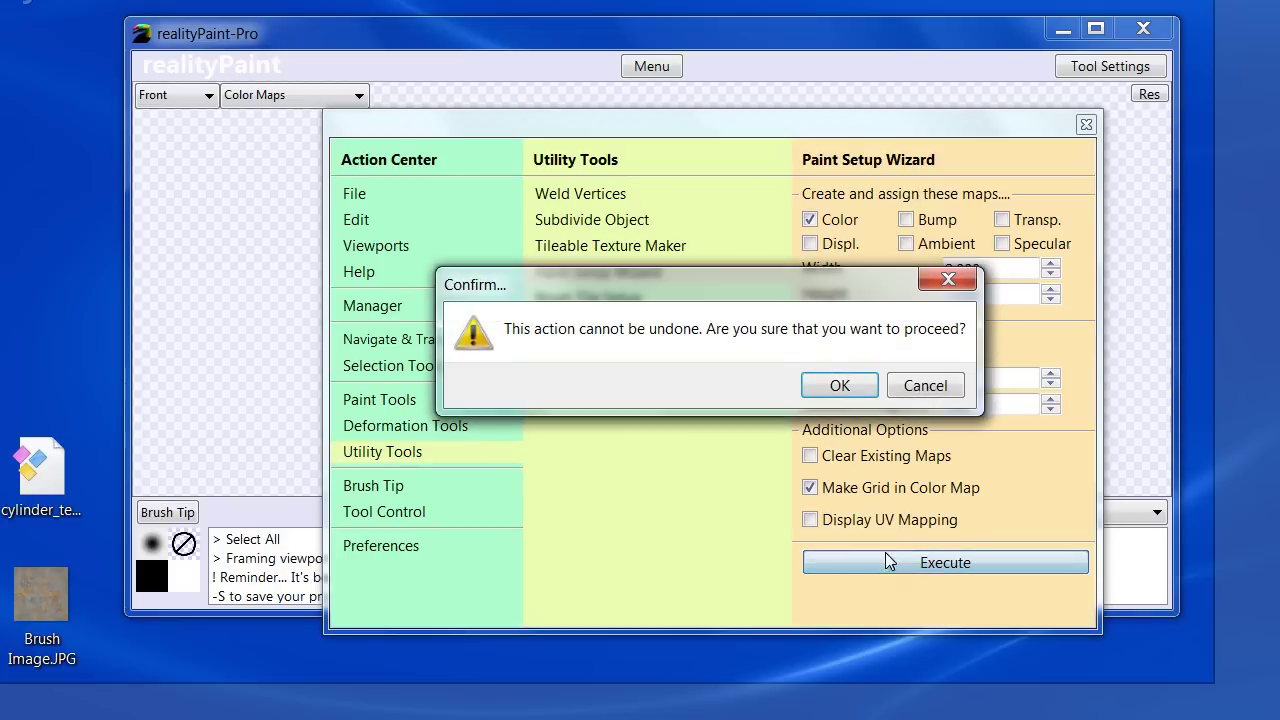
left_click(843, 388)
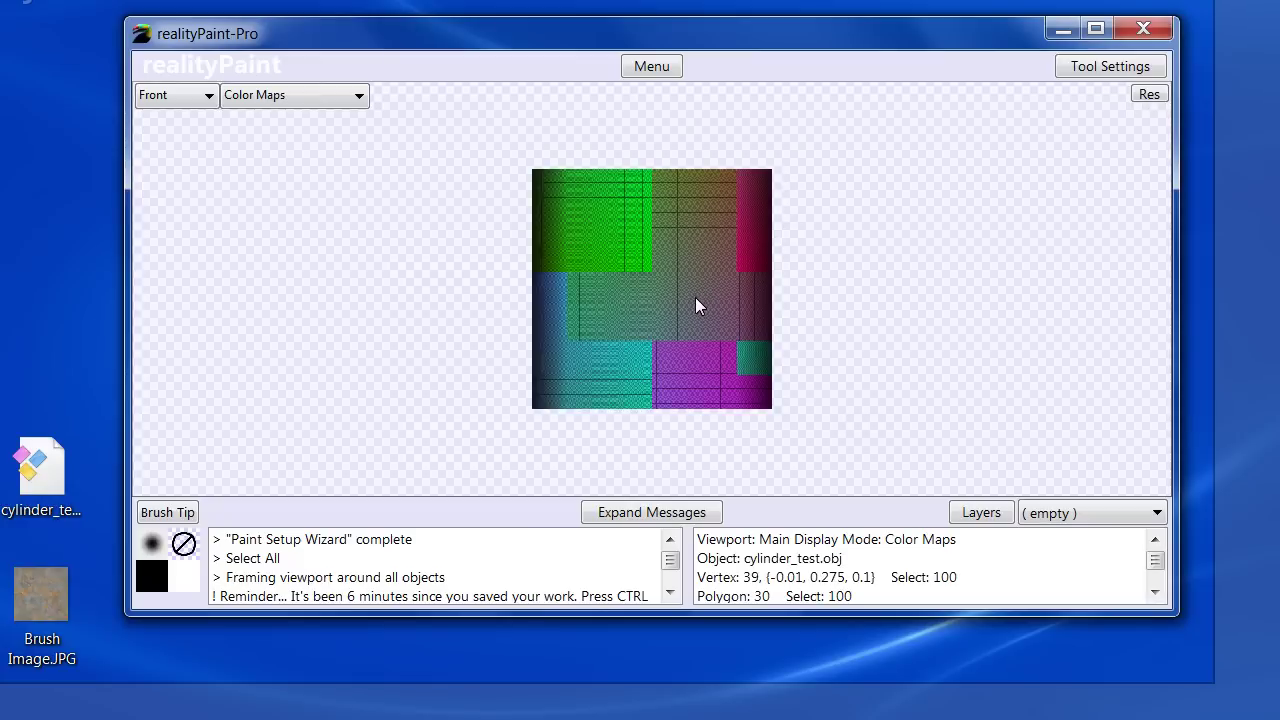
left_click_drag(668, 244, 651, 303)
- Enable Draw Double Sided for cylinder_test.obj in the Manager
right_click(501, 263)
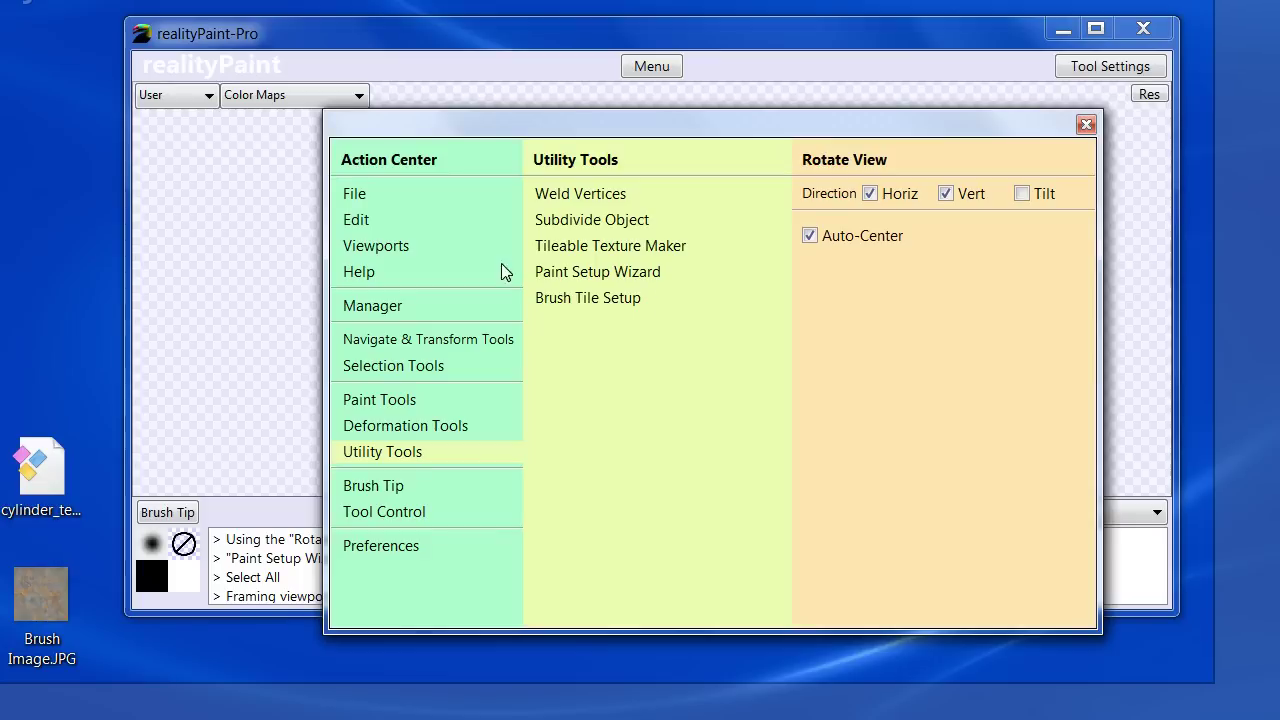
left_click(390, 308)
left_click(612, 213)
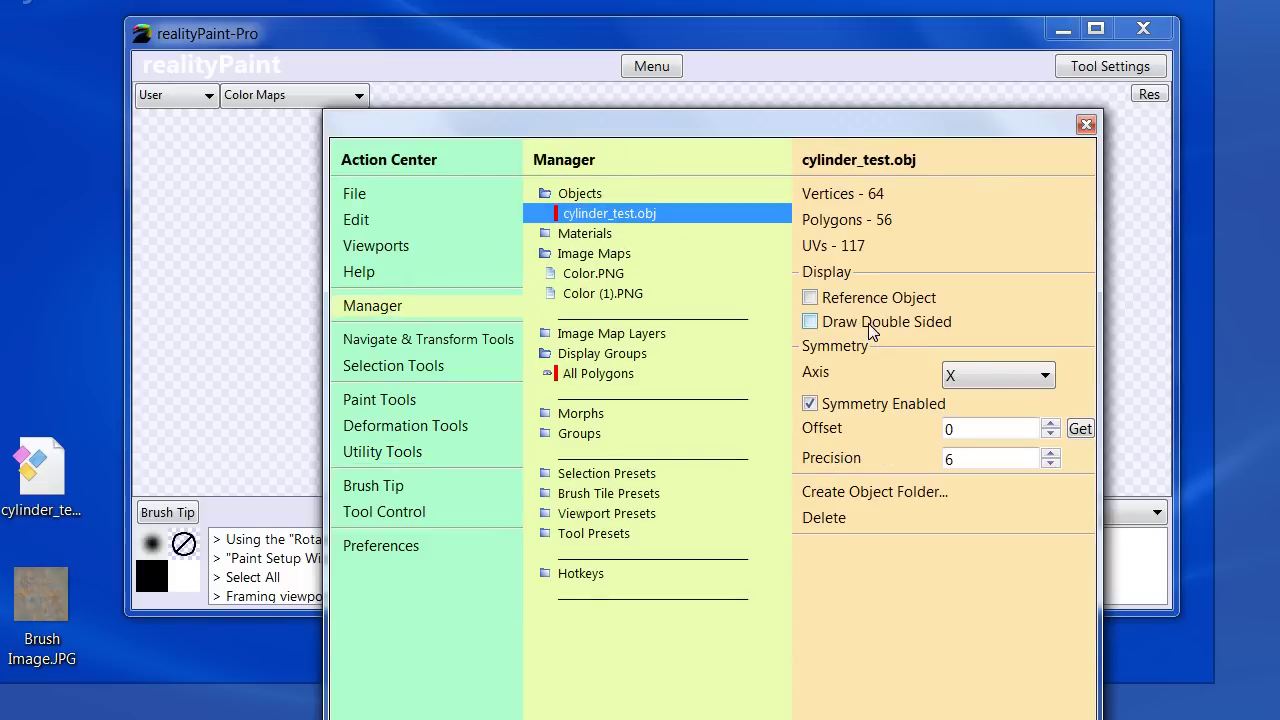
left_click(867, 330)
right_click(867, 332)
left_click_drag(655, 146, 680, 217)
right_click(729, 260)
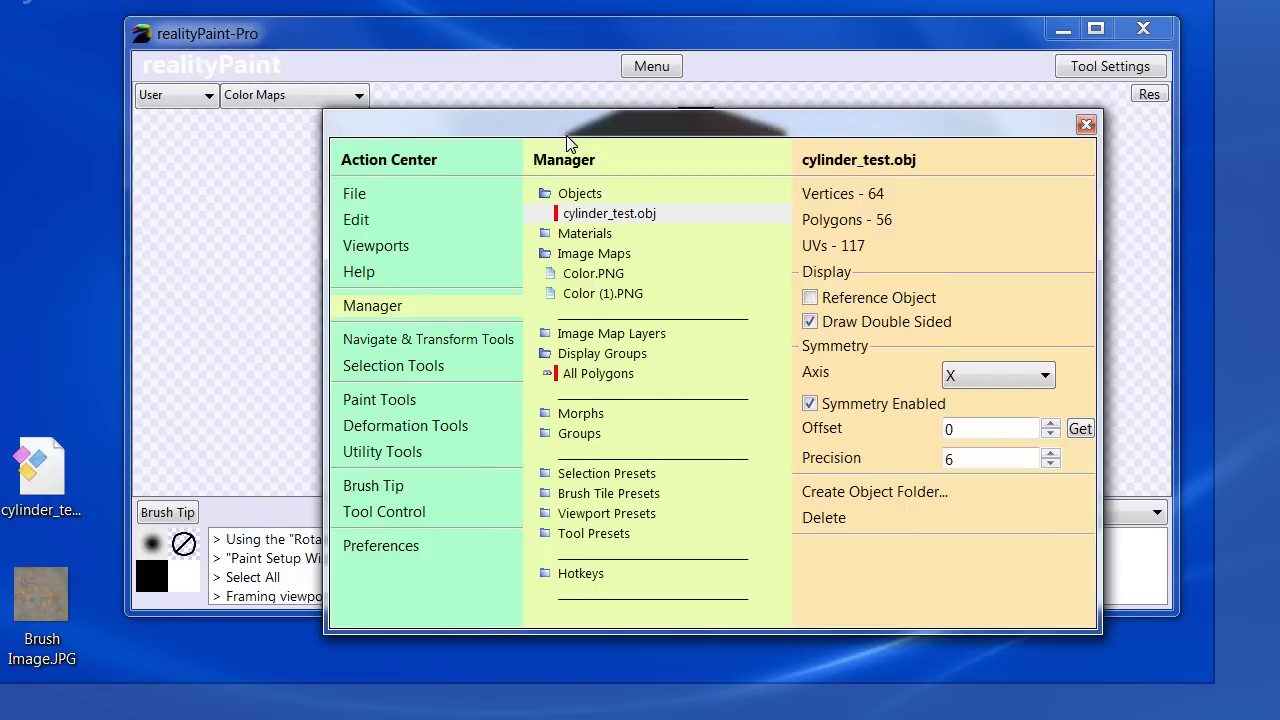
- Load Brush Image.JPG from the desktop as the brush tip and bring back Brush Tile Setup
left_click_drag(571, 130, 651, 231)
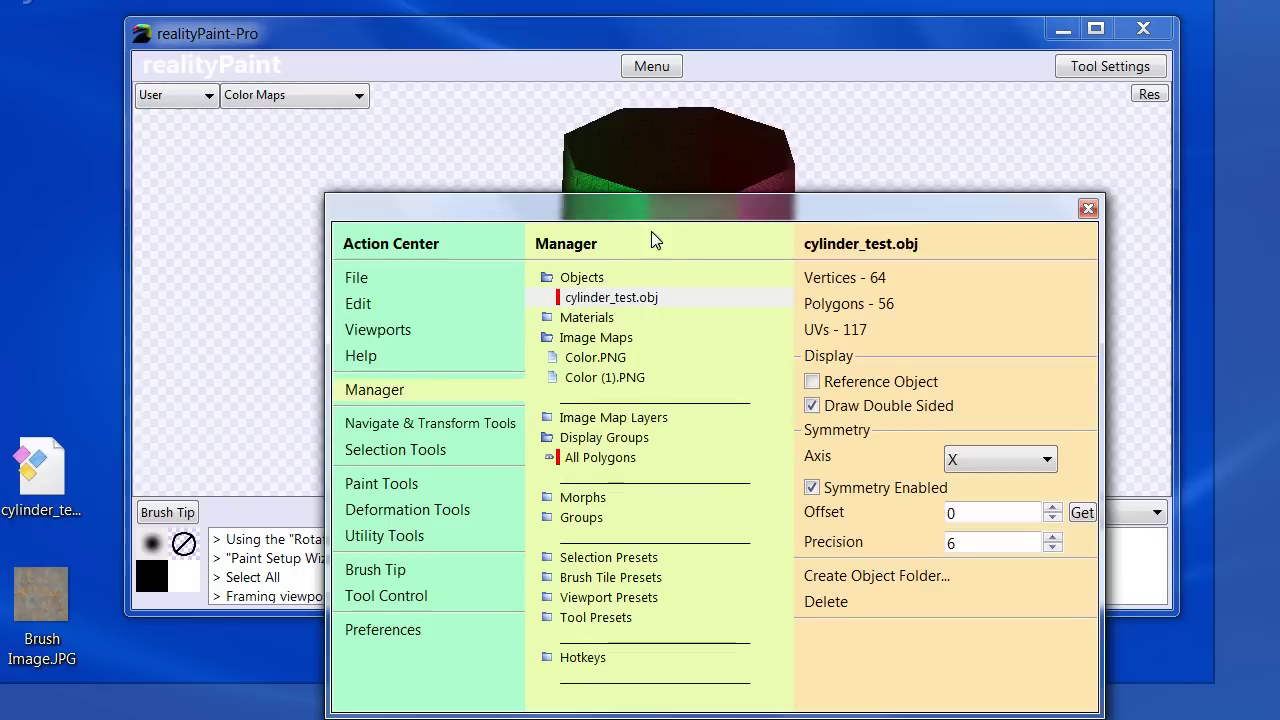
left_click(60, 609)
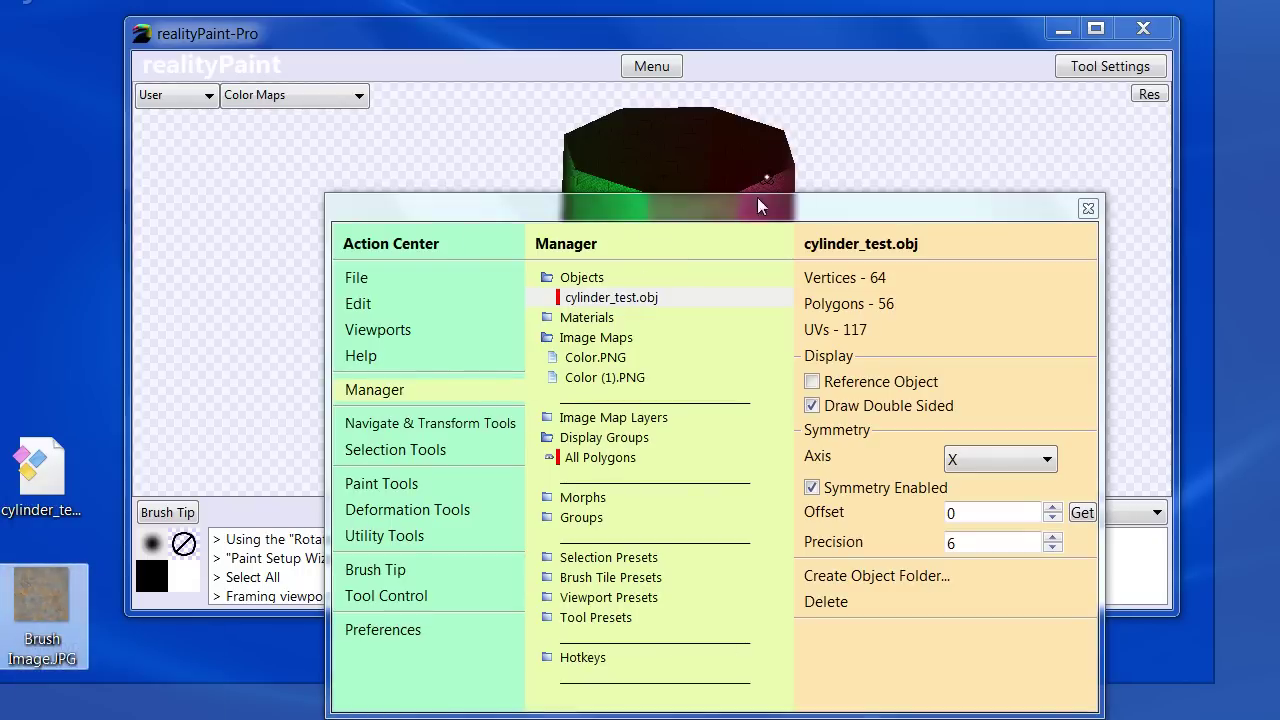
left_click_drag(138, 550, 186, 548)
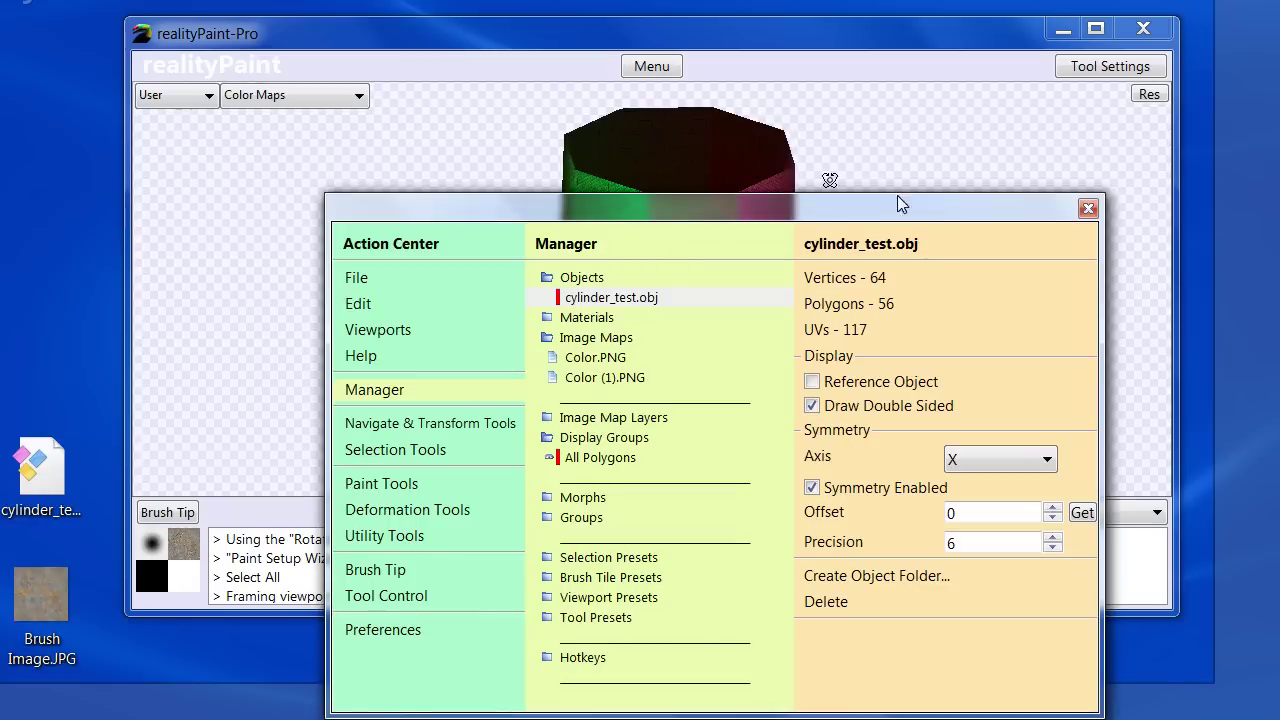
left_click_drag(1037, 209, 982, 170)
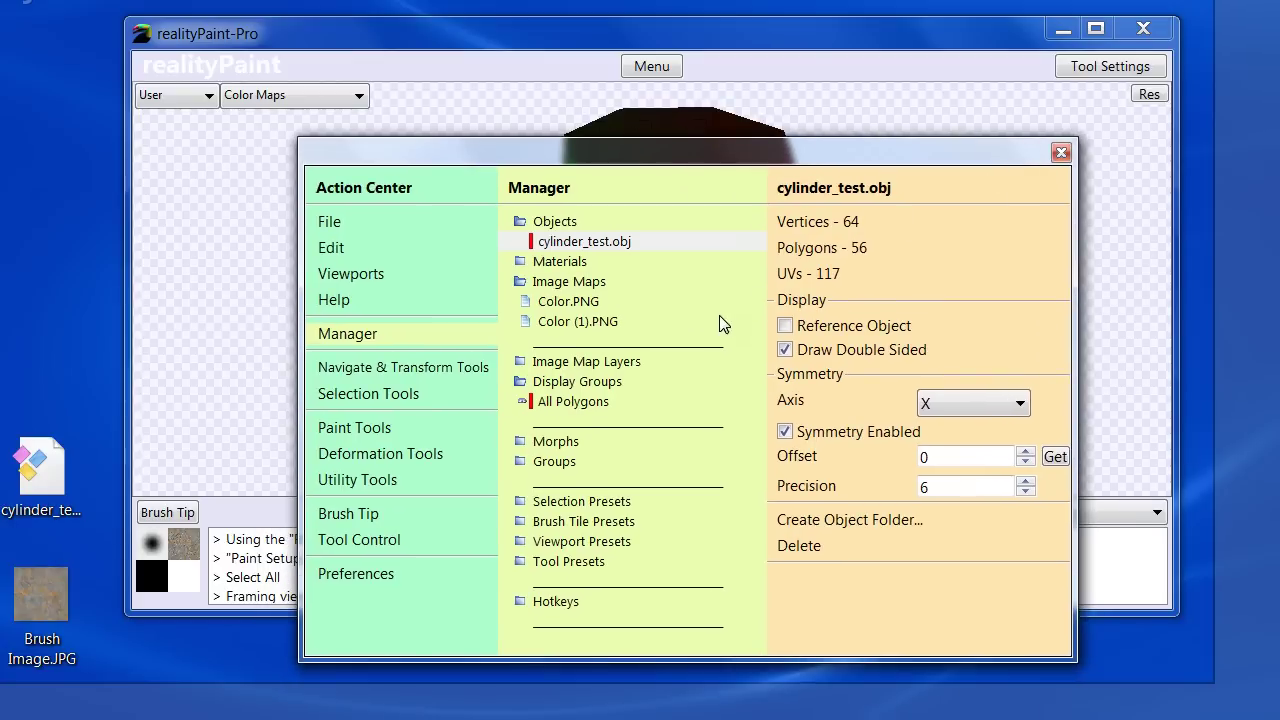
key("Escape")
right_click(709, 308)
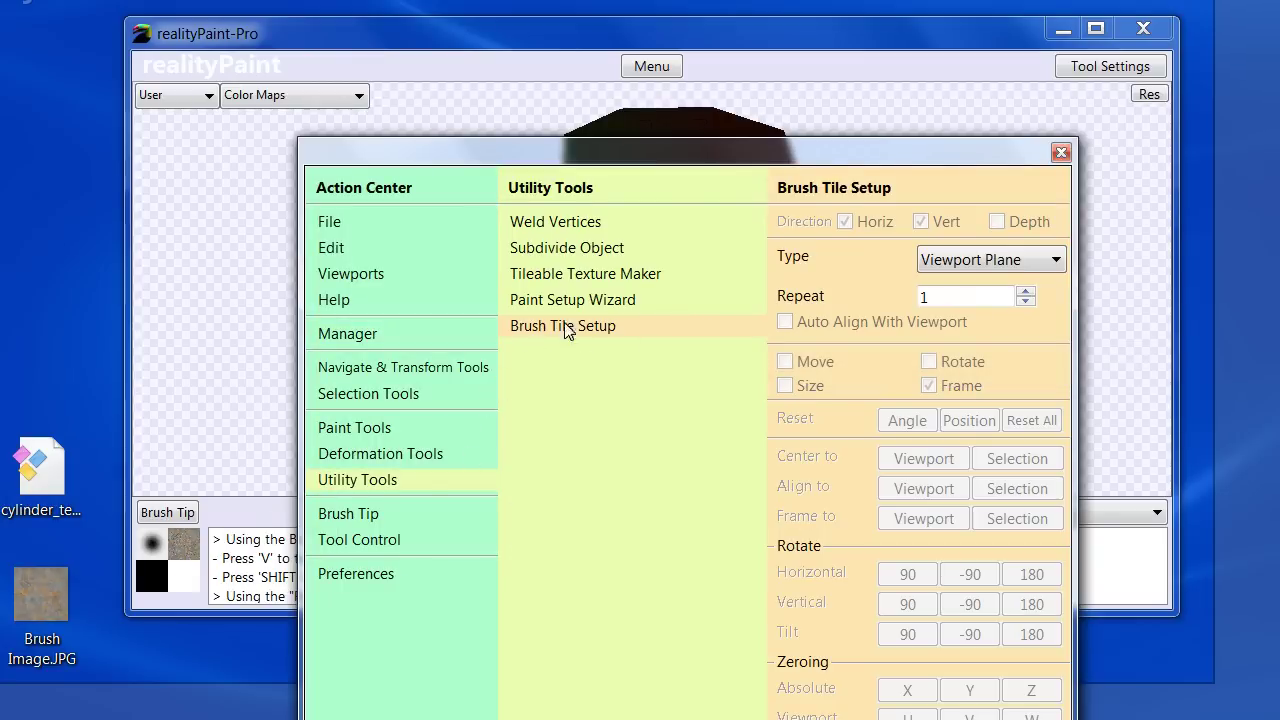
- Make the brush tile Cylindrical with Center to, Align to and Frame to set to Selection
left_click(998, 260)
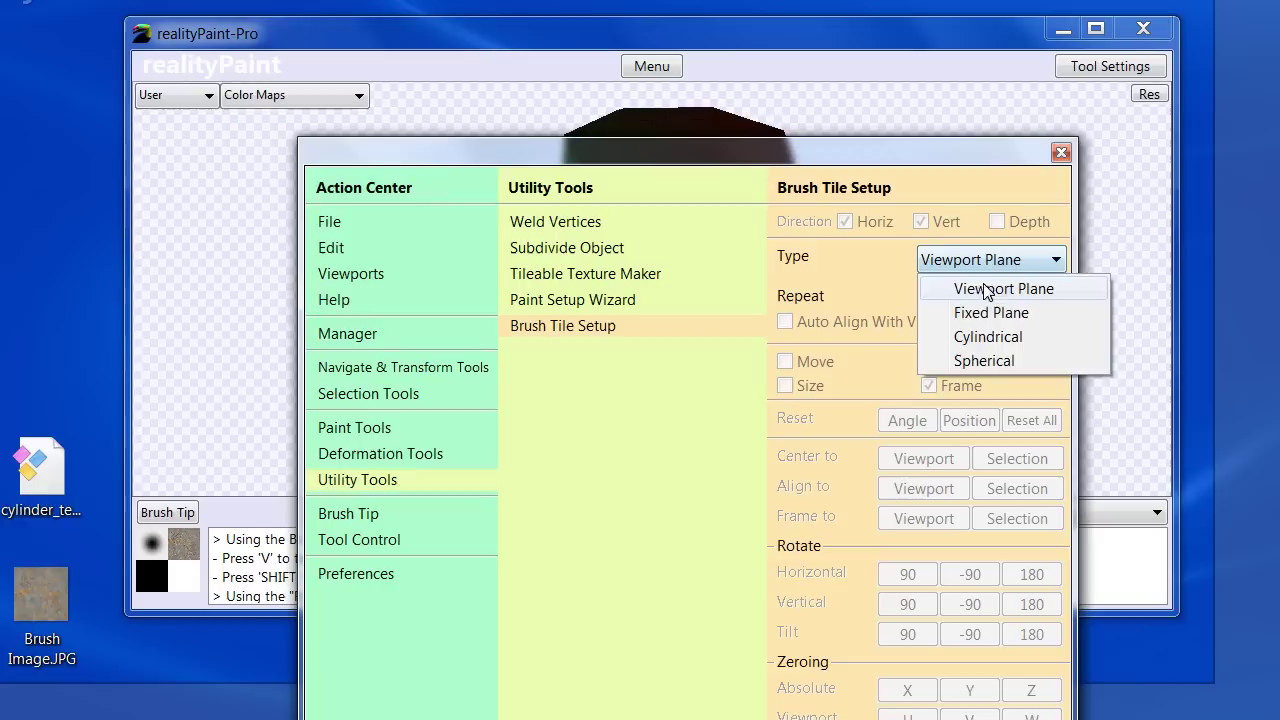
left_click(974, 337)
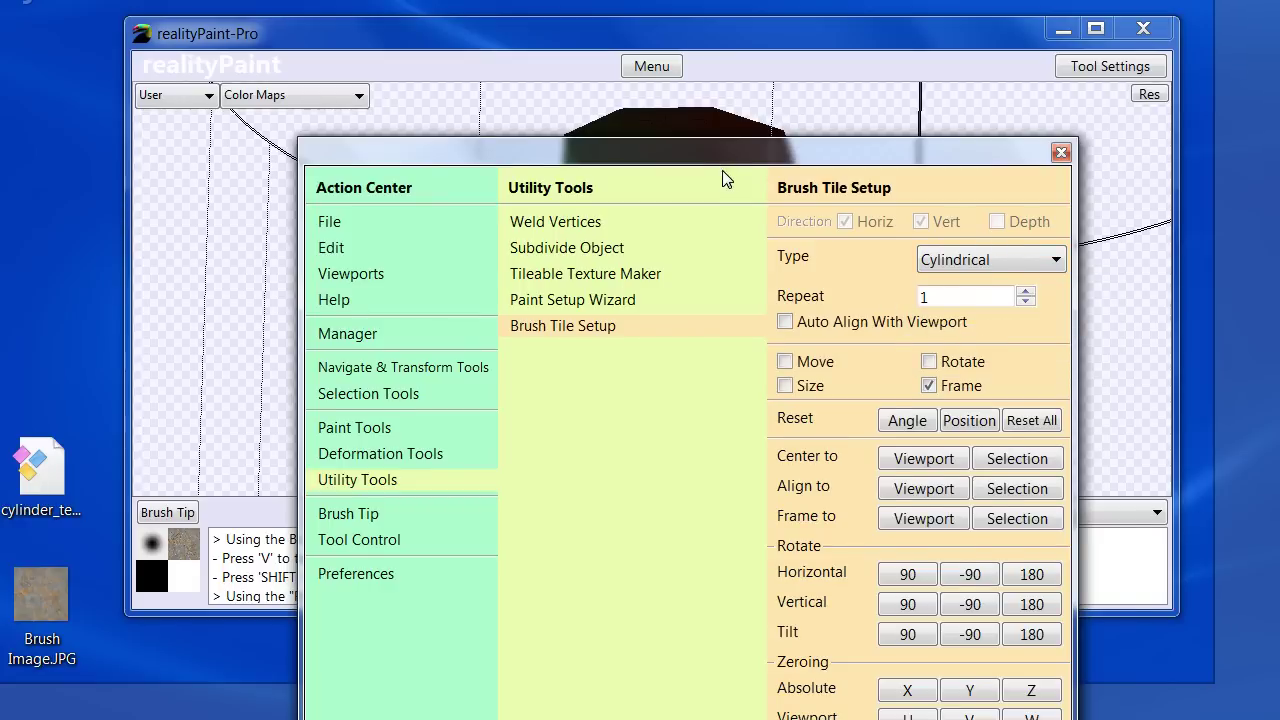
mouse_move(721, 164)
left_mouse_down()
mouse_move(963, 171)
mouse_move(234, 106)
mouse_move(76, 78)
left_mouse_up()
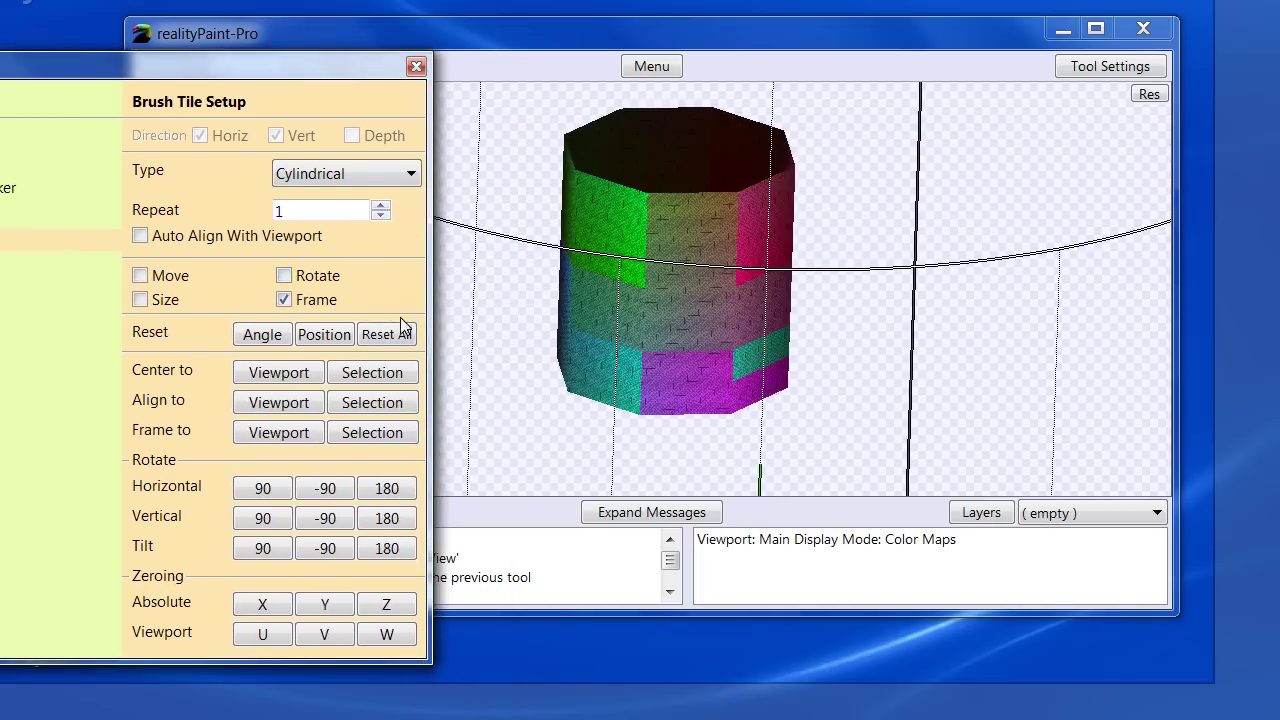
left_click(372, 374)
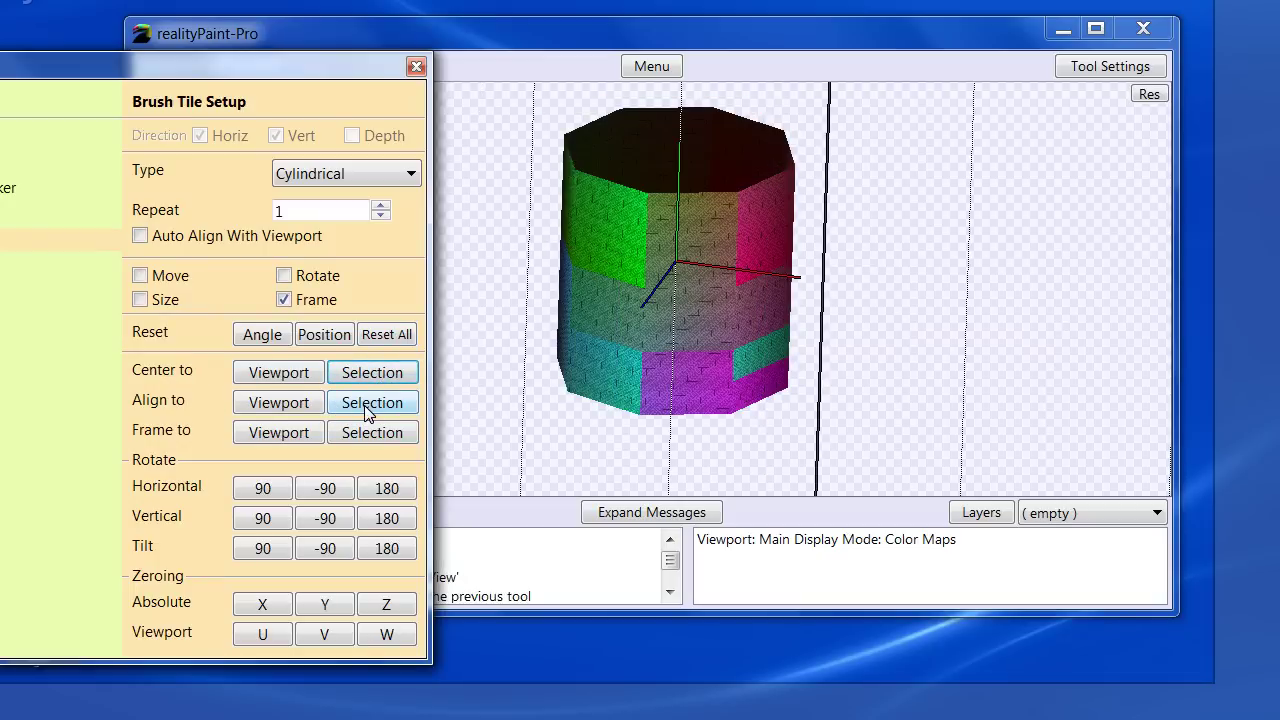
left_click(366, 405)
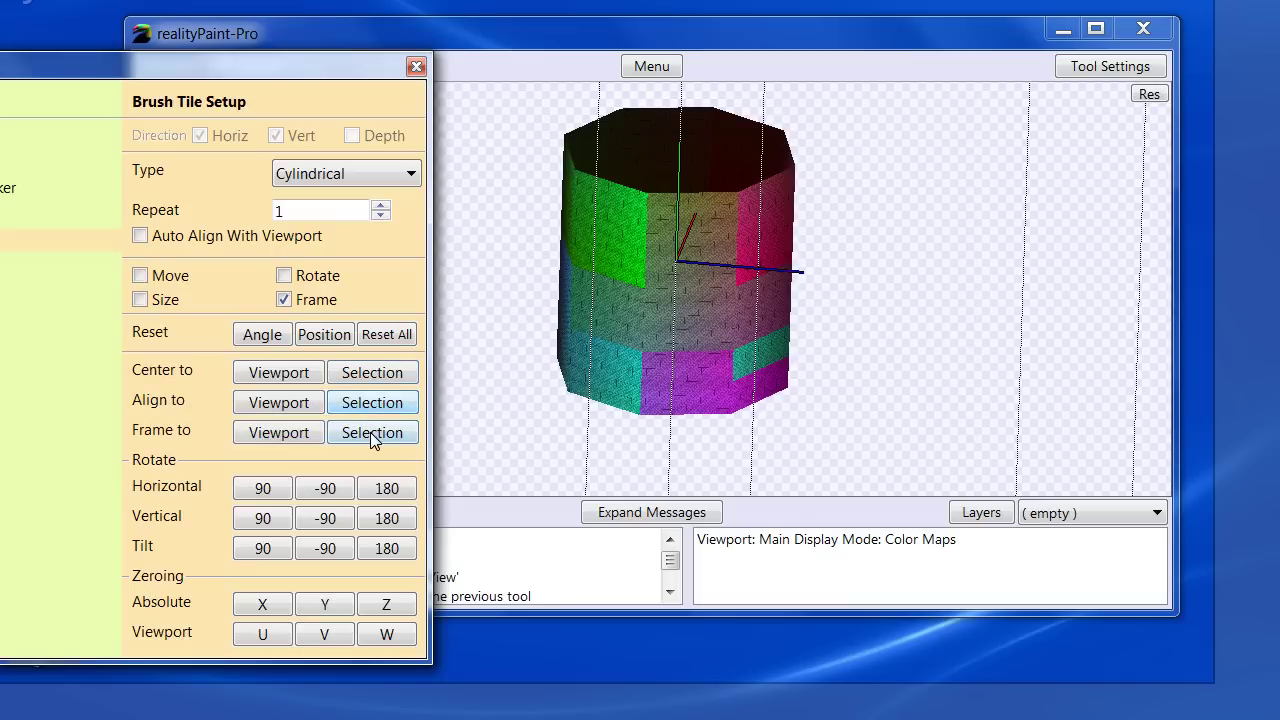
left_click(372, 439)
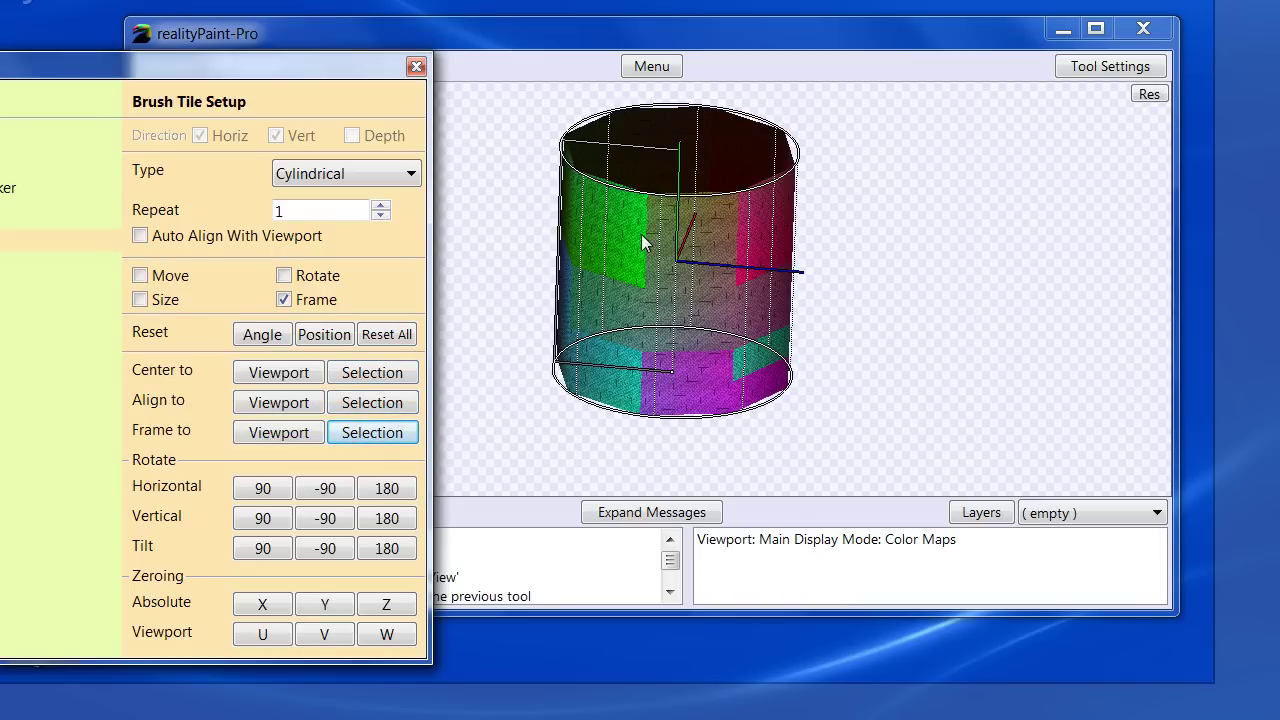
mouse_move(701, 211)
left_click(416, 66)
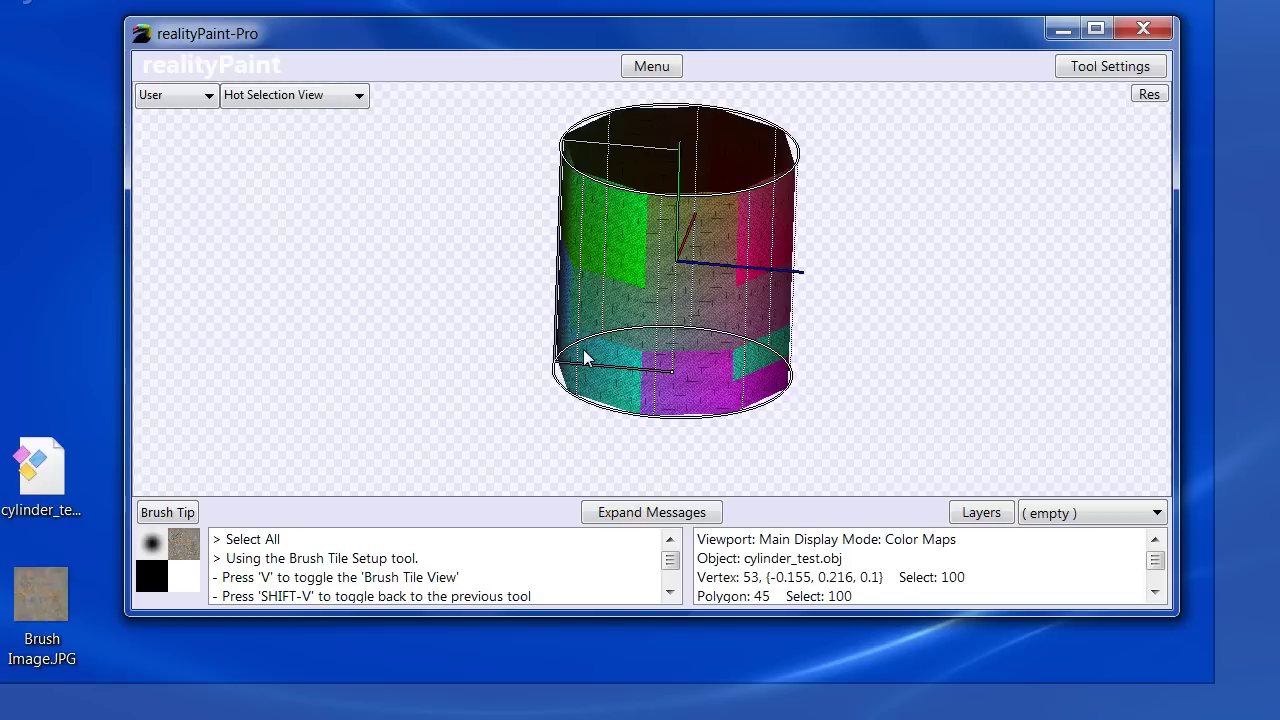
- Switch to the Paint Setup Wizard settings, check the UV layout, then return to 3D view
key("v")
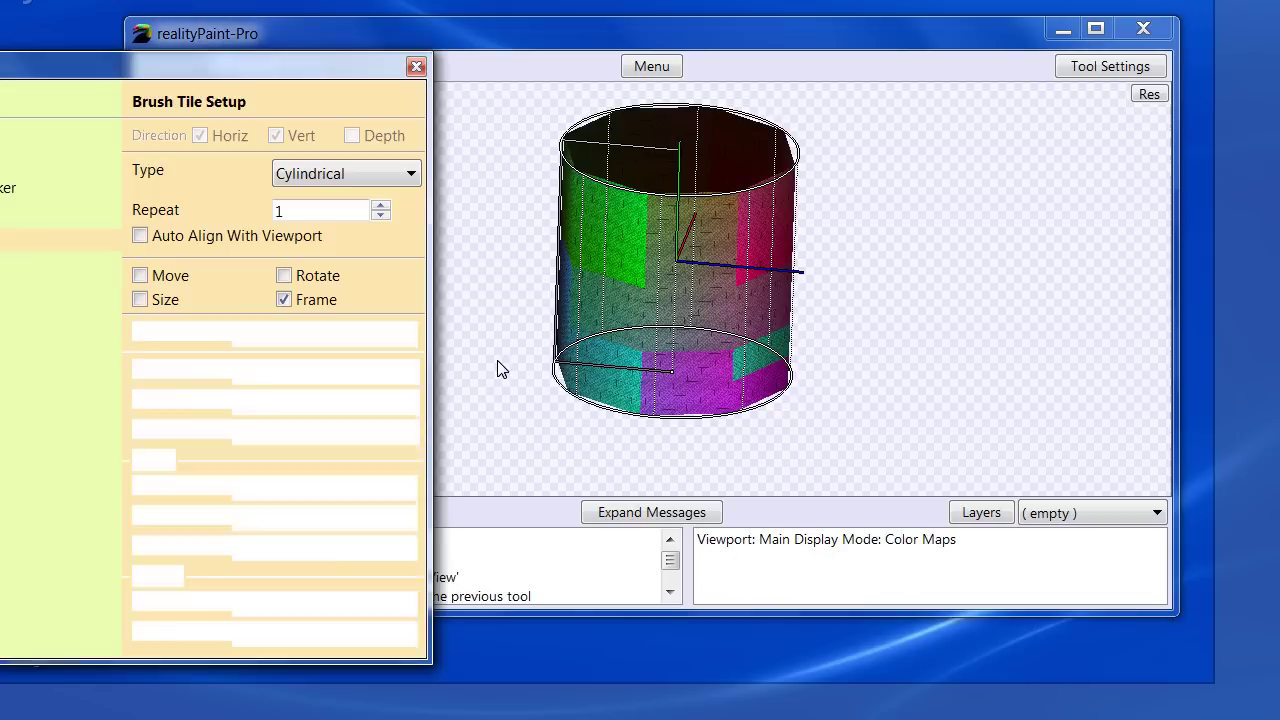
key("shift+v")
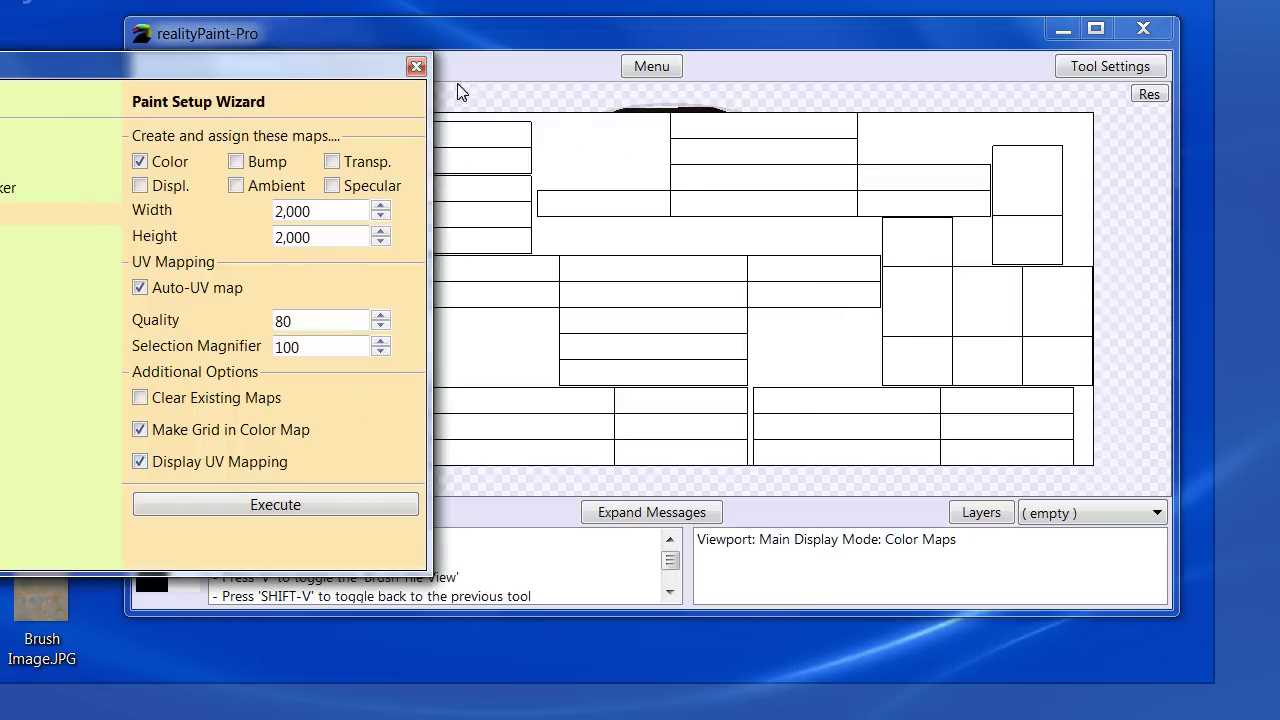
mouse_move(355, 66)
left_mouse_down()
mouse_move(490, 441)
mouse_move(330, 471)
mouse_move(116, 343)
mouse_move(52, 233)
left_mouse_up()
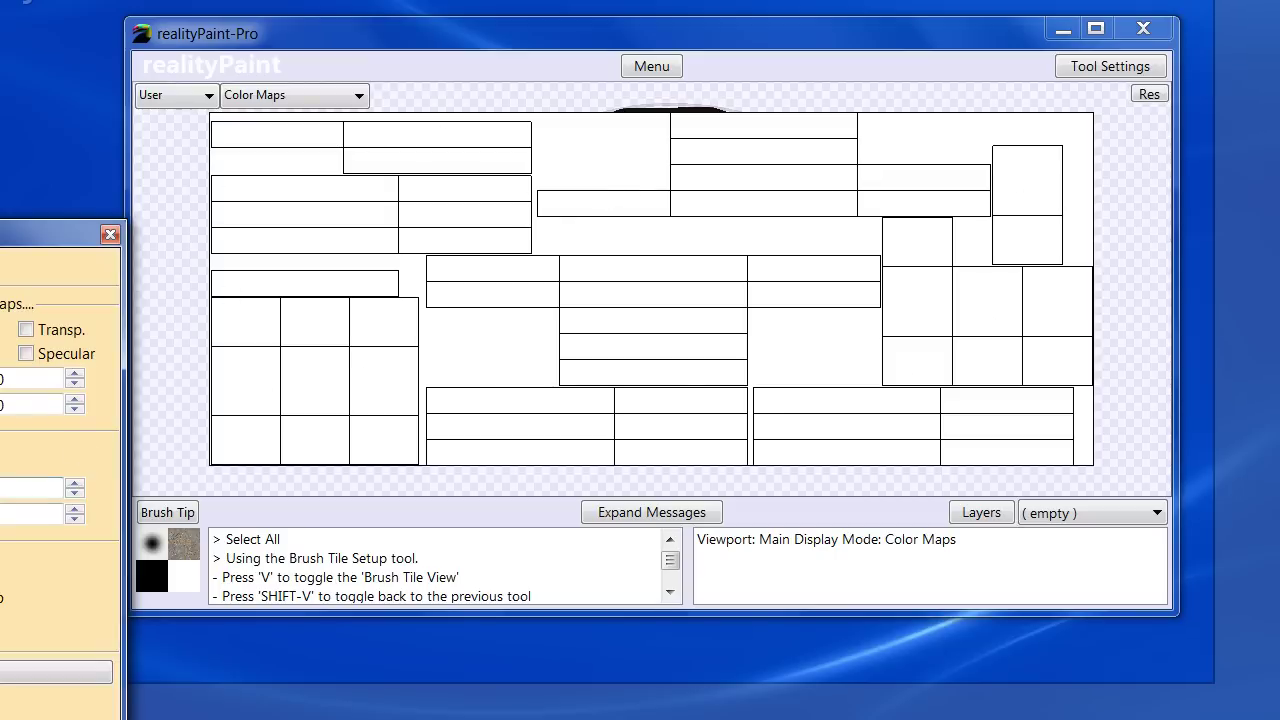
key("v")
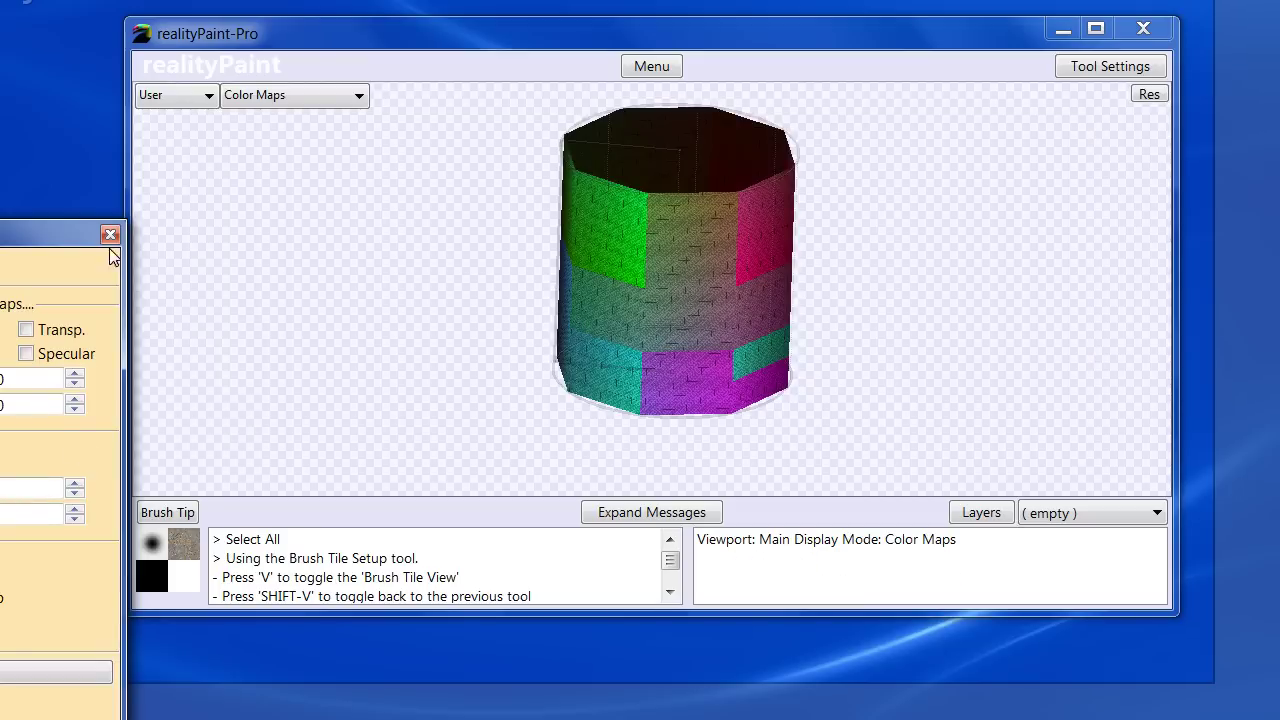
mouse_move(98, 242)
left_mouse_down()
mouse_move(274, 198)
mouse_move(462, 106)
mouse_move(403, 148)
left_mouse_up()
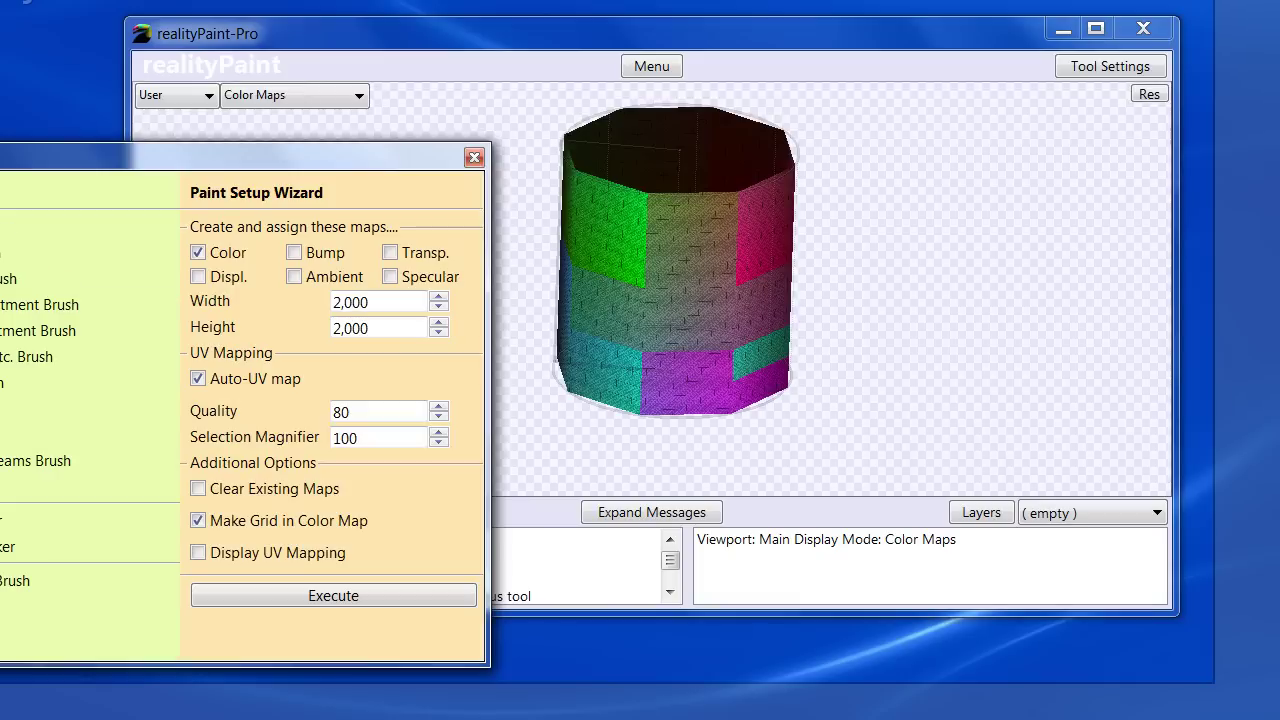
- Paint a rusty Brush Image stroke across the cylinder in Right view, then view it from the front
left_click(10, 226)
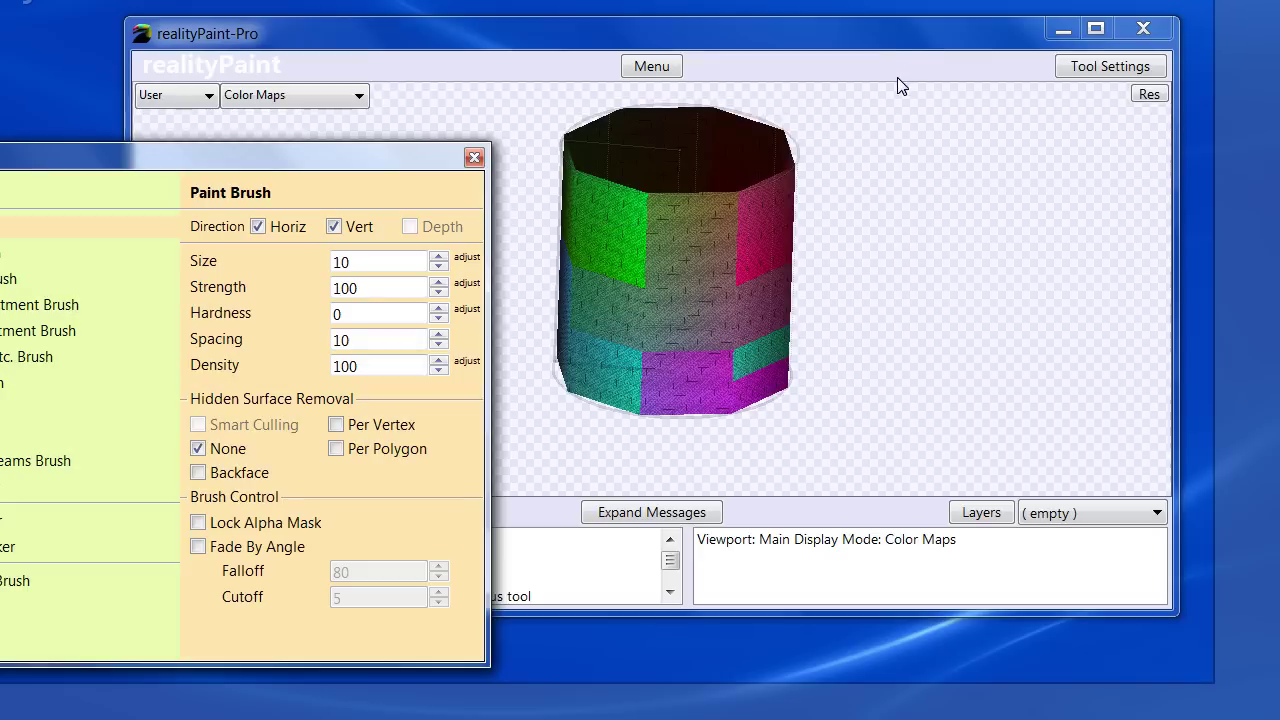
left_click(751, 61)
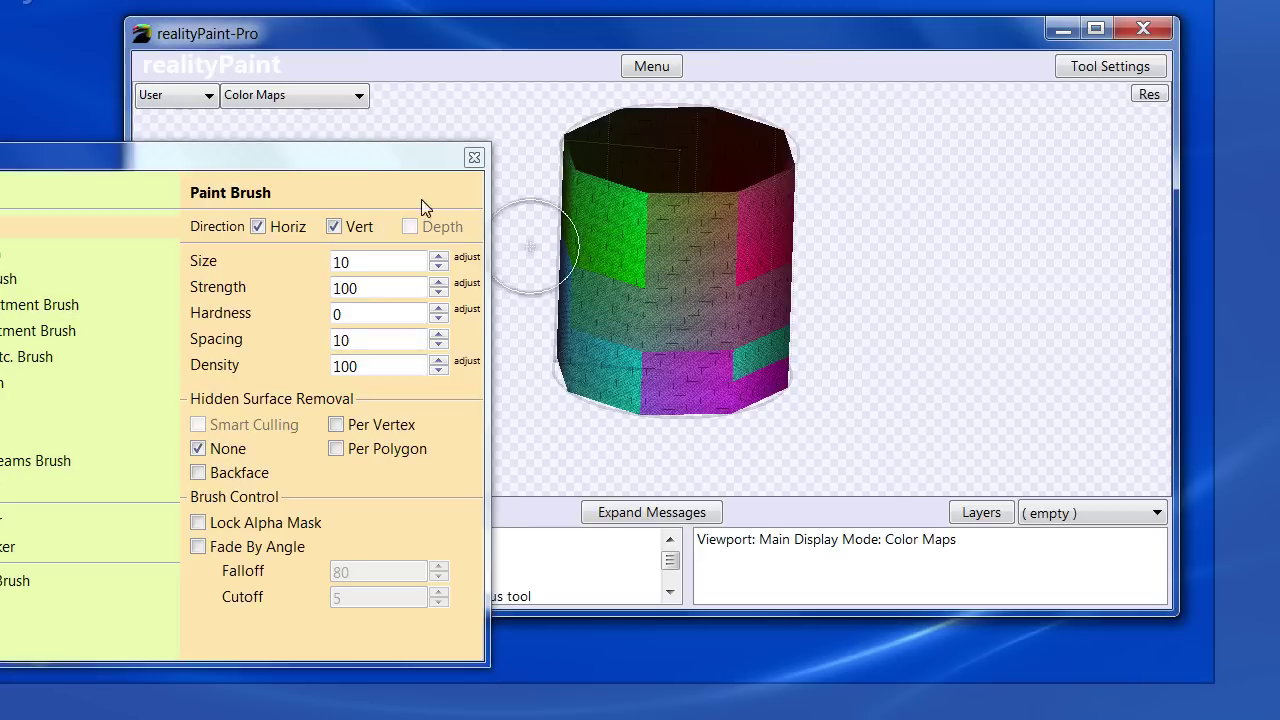
key("1")
key("3")
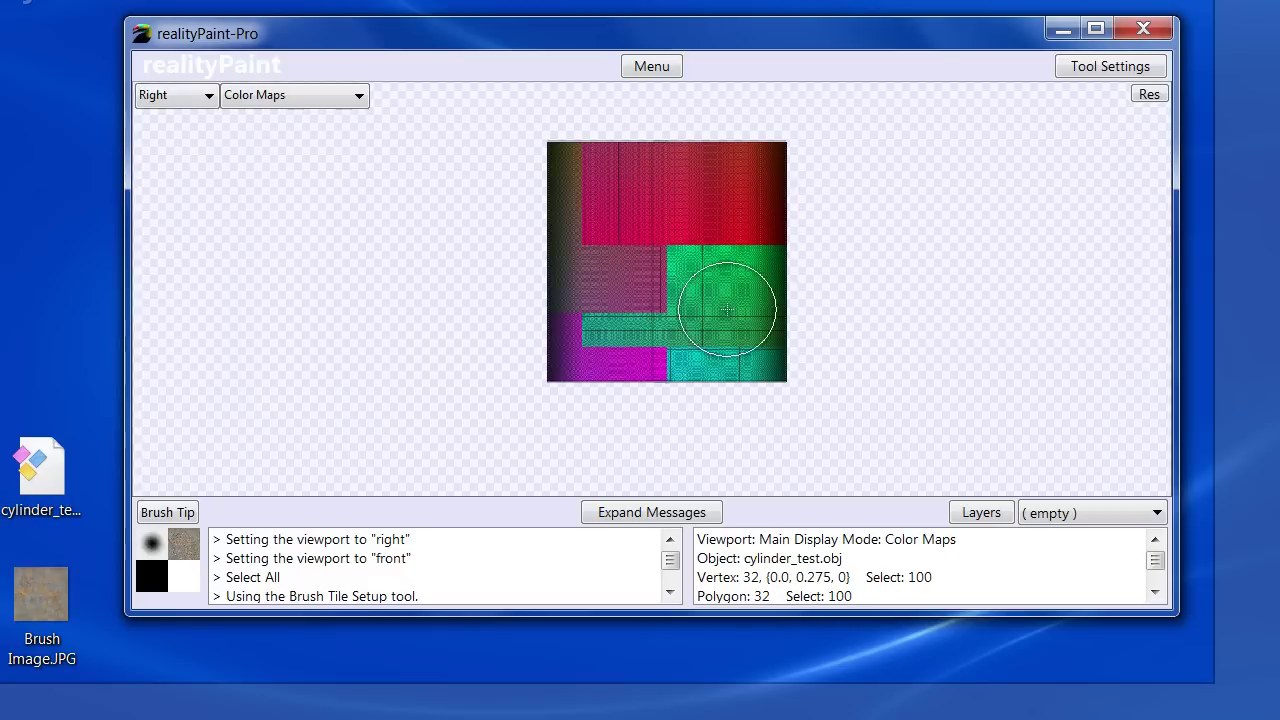
mouse_move(790, 346)
left_mouse_down()
mouse_move(659, 359)
mouse_move(593, 346)
mouse_move(754, 349)
mouse_move(793, 314)
mouse_move(560, 317)
mouse_move(770, 254)
mouse_move(675, 187)
mouse_move(550, 210)
mouse_move(757, 212)
mouse_move(745, 162)
mouse_move(622, 145)
mouse_move(562, 269)
mouse_move(794, 366)
mouse_move(737, 303)
mouse_move(718, 226)
left_mouse_up()
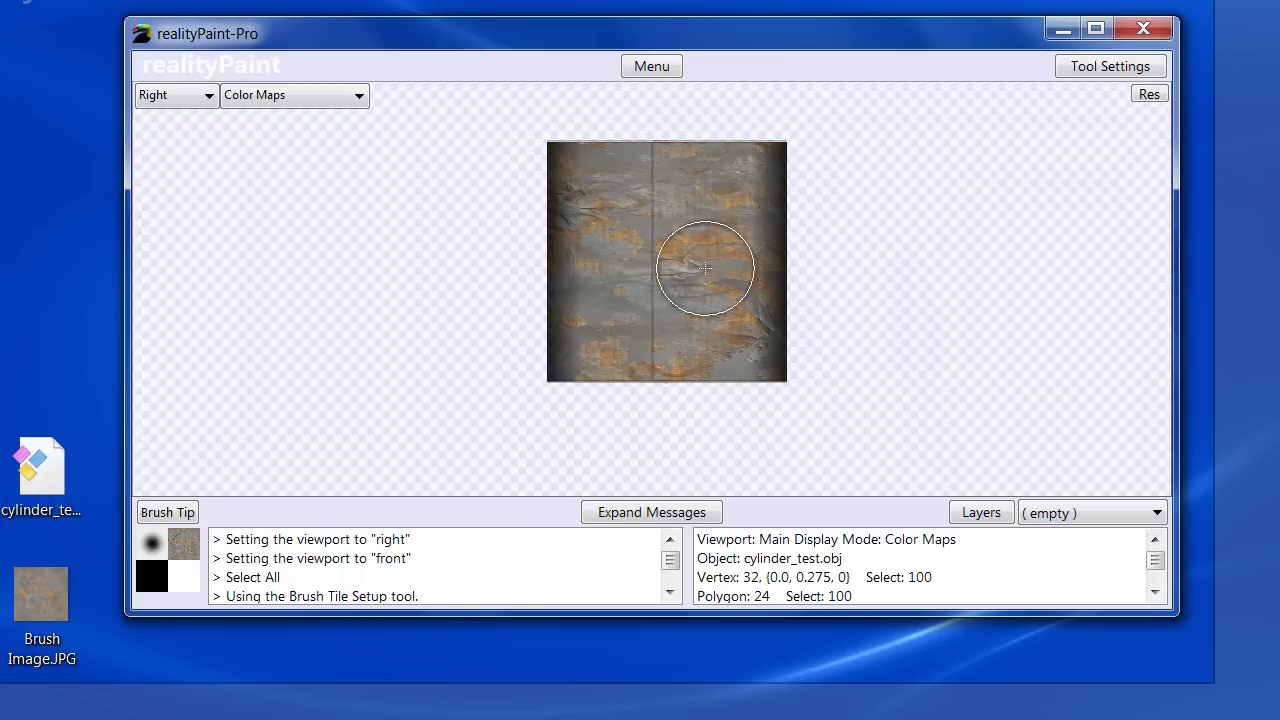
middle_click_drag(634, 242, 603, 300)
middle_click_drag(726, 275, 755, 295)
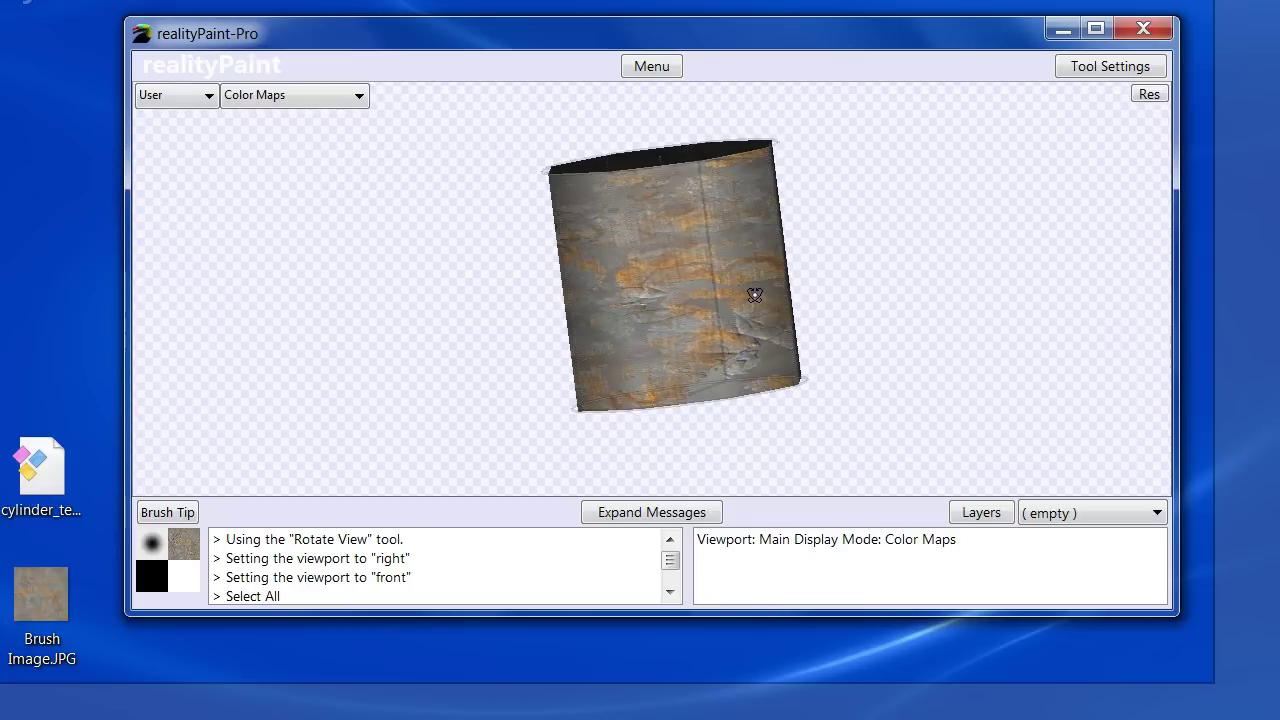
key("f")
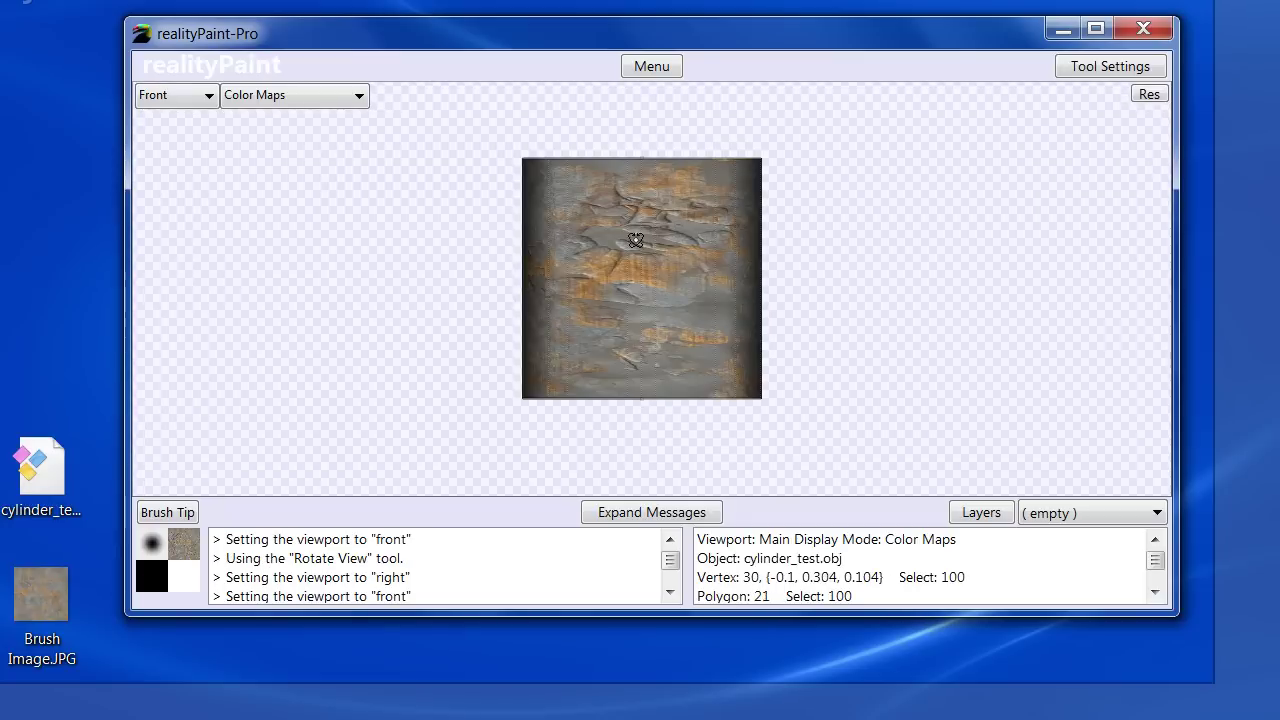
right_click(577, 265)
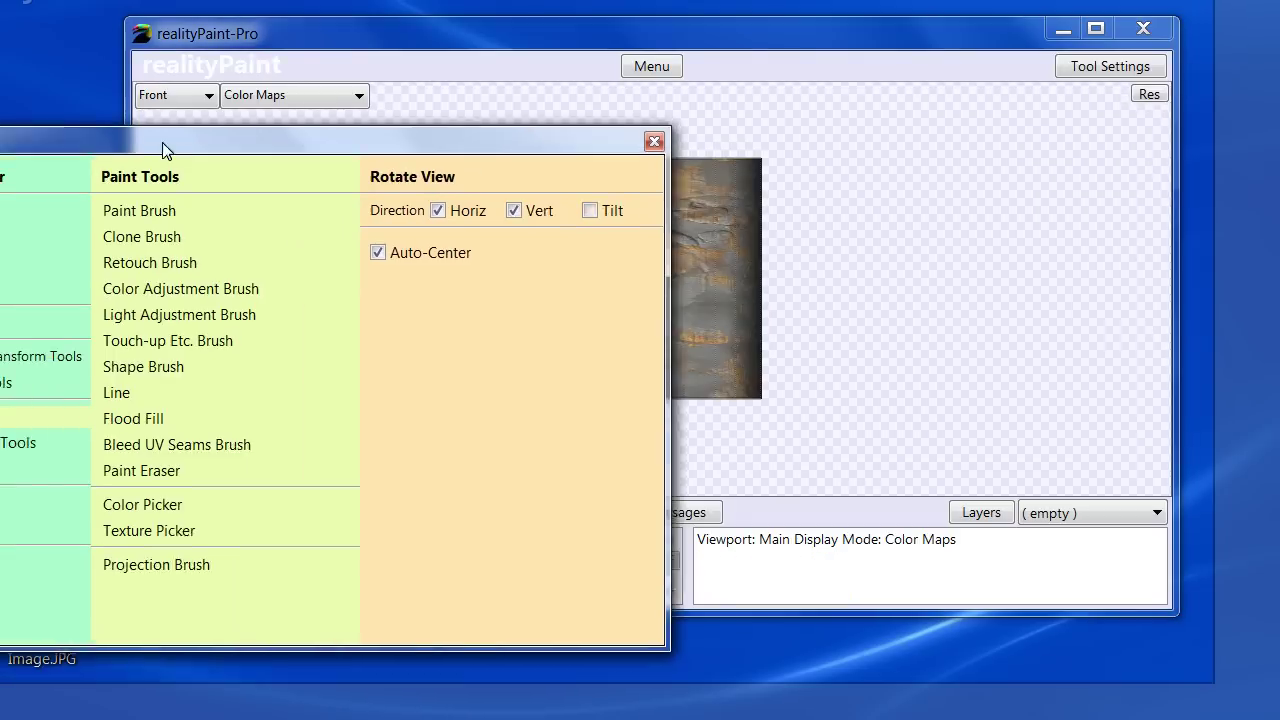
- Start an export with Image Maps chosen as the export type
left_click(5, 325)
left_click(6, 212)
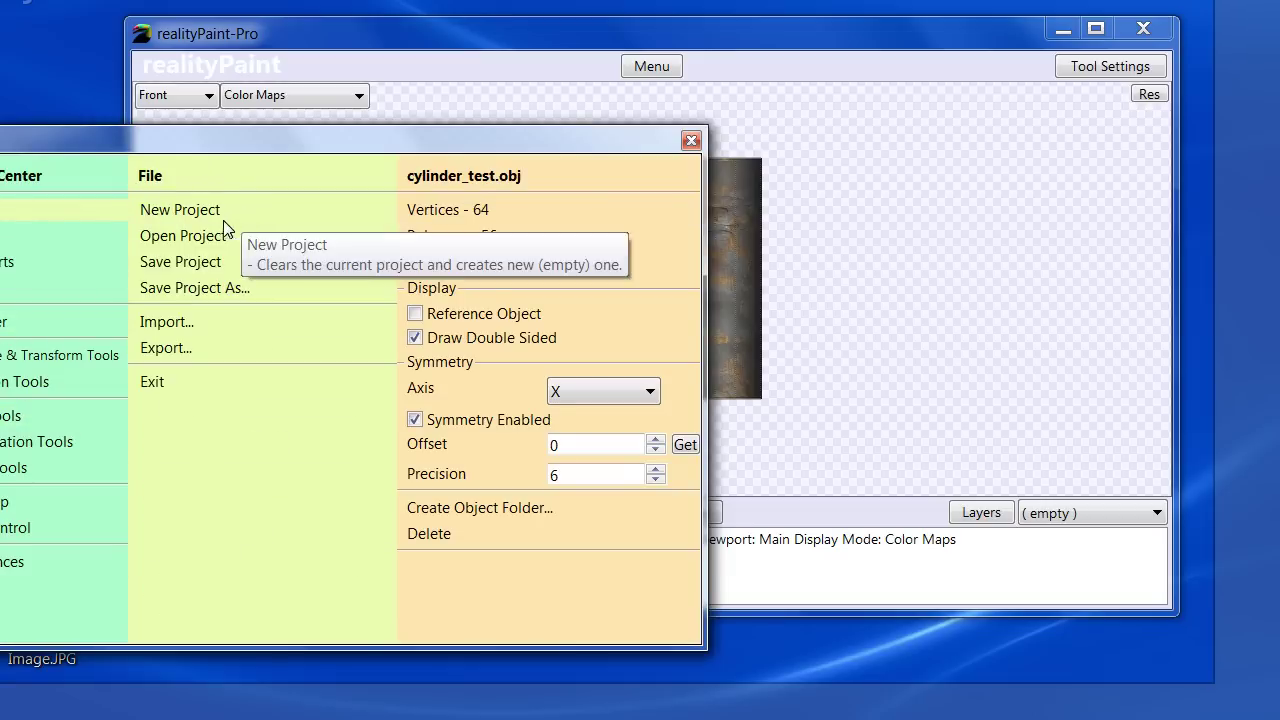
left_click(193, 349)
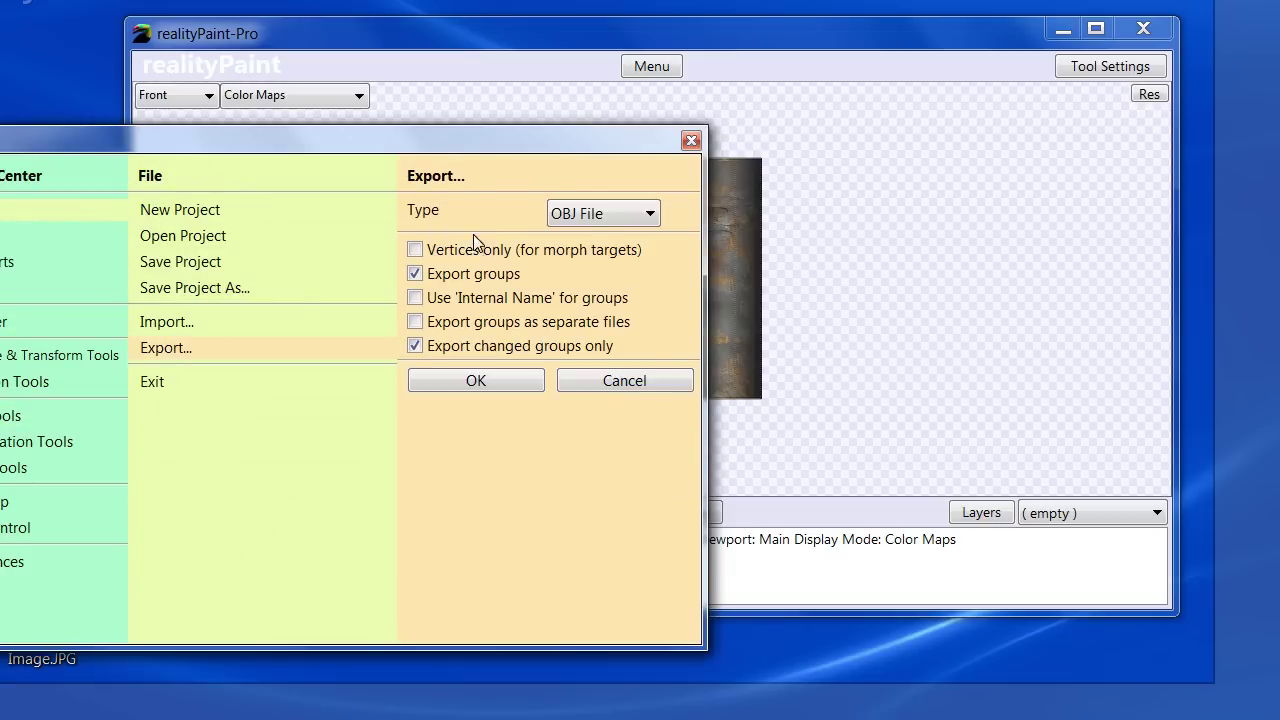
left_click(592, 218)
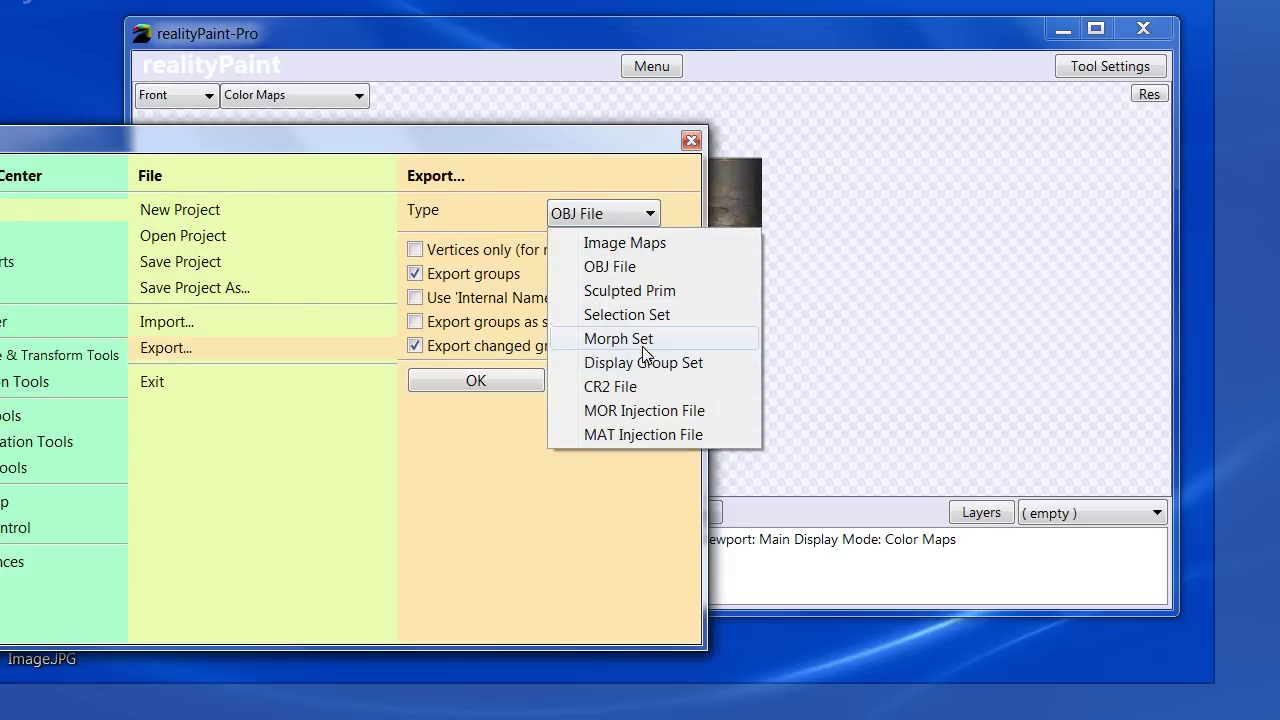
left_click(638, 245)
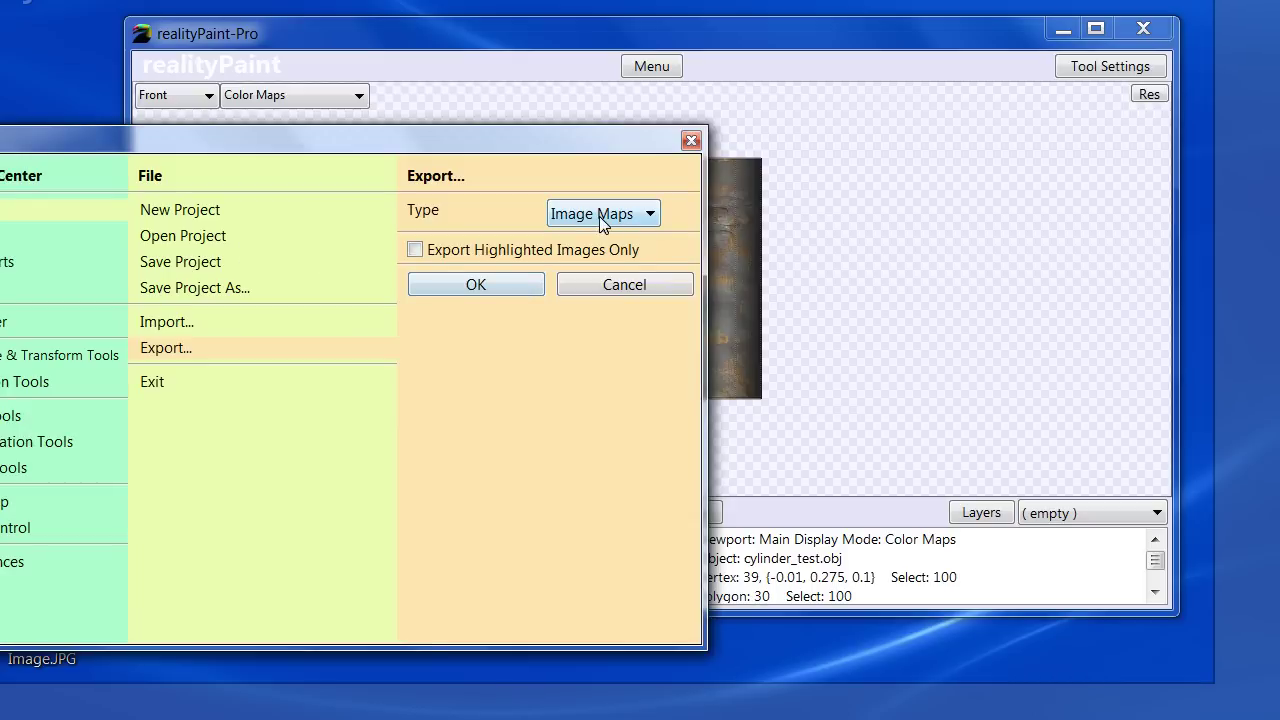
- Save the colour map over the desktop Color.PNG, then cancel a duplicate Color (1).PNG export
left_click(474, 285)
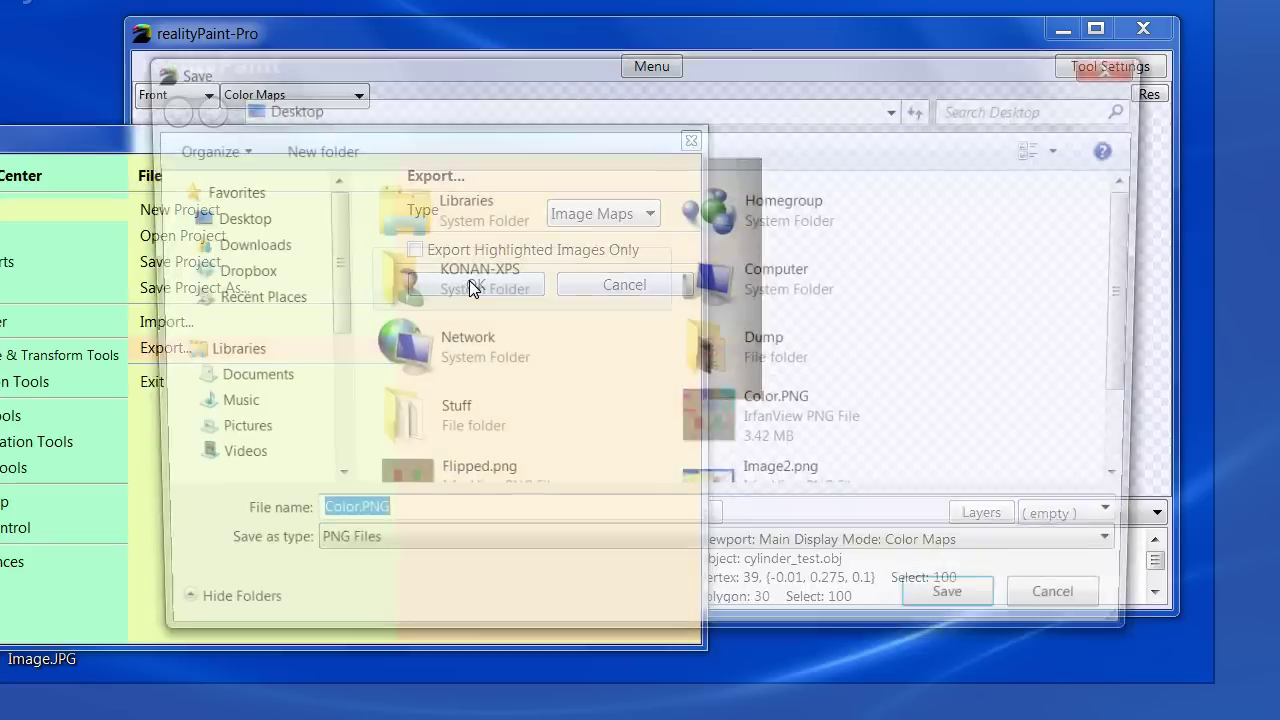
left_click(966, 610)
left_click(743, 320)
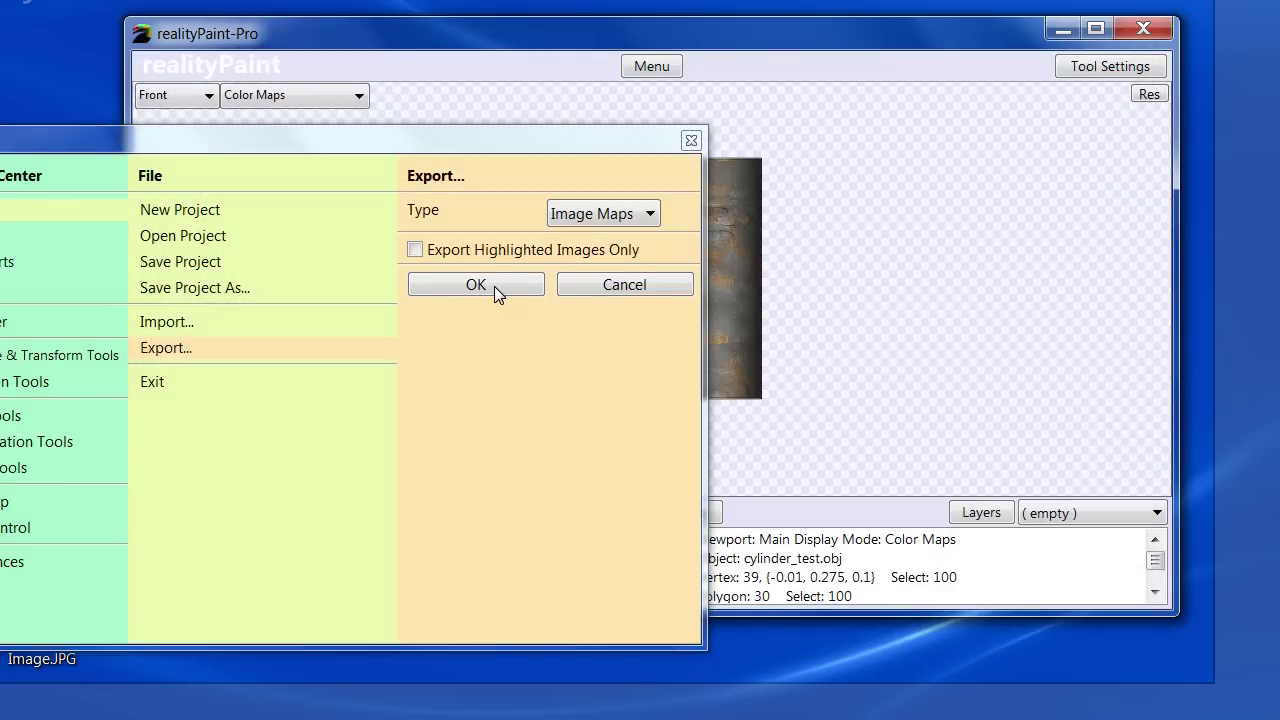
left_click(476, 285)
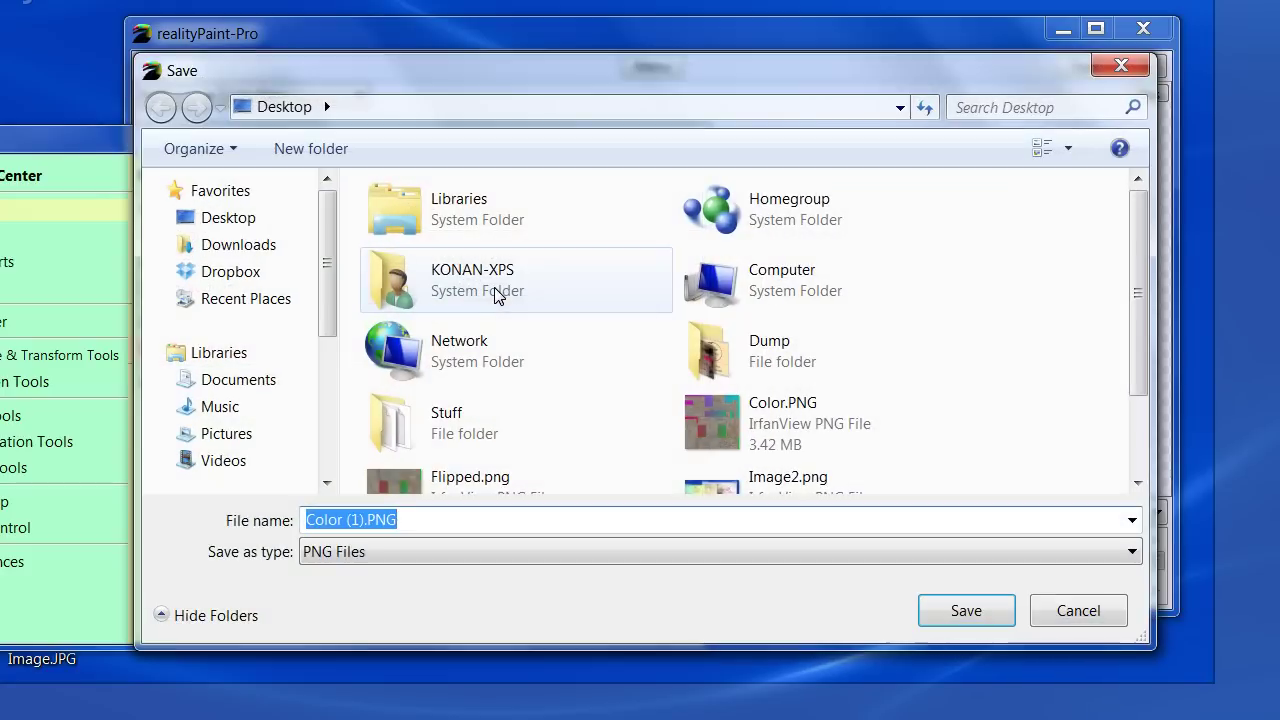
left_click(1077, 614)
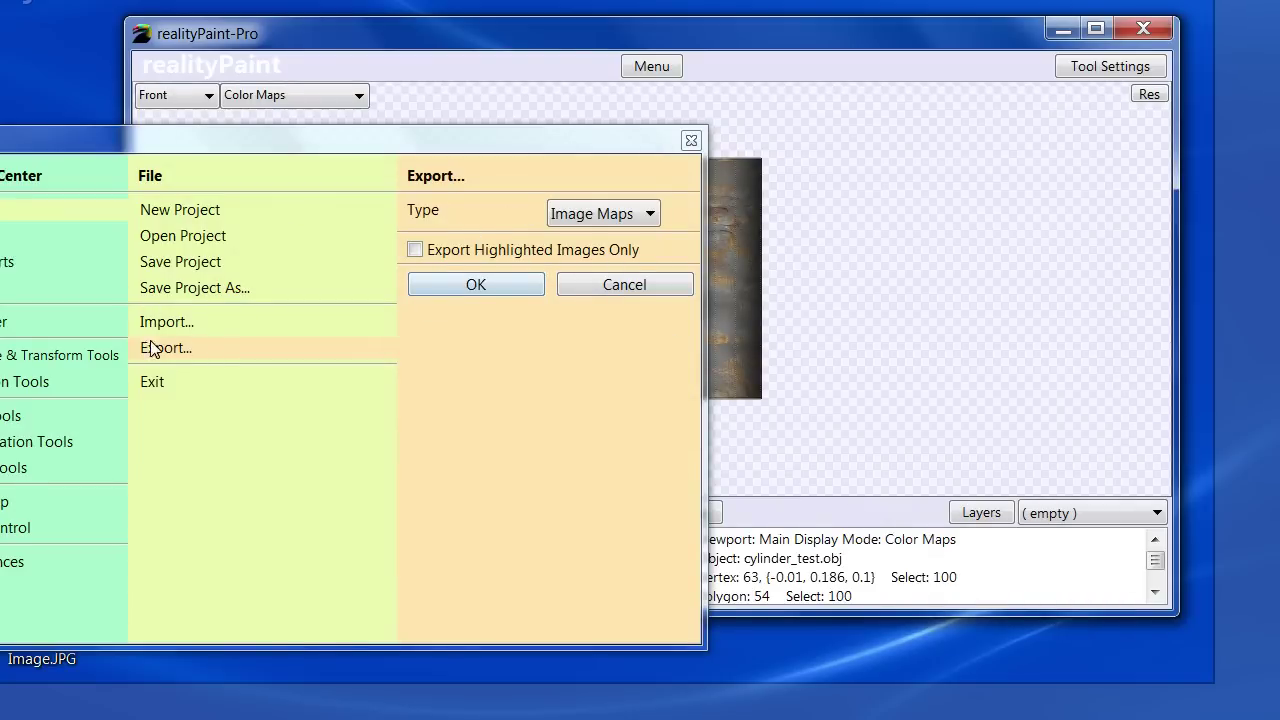
- Export the Color (1).PNG map as Color.PNG on the desktop, replacing the existing file
left_click(40, 321)
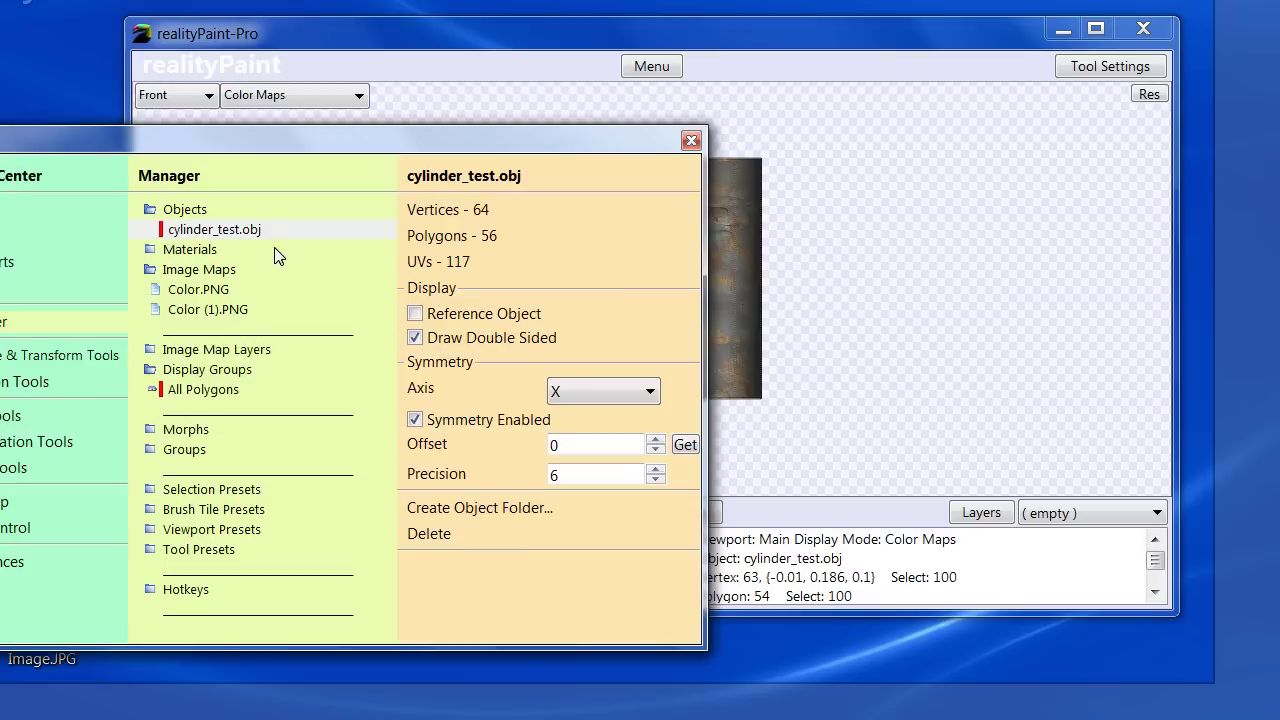
left_click(210, 310)
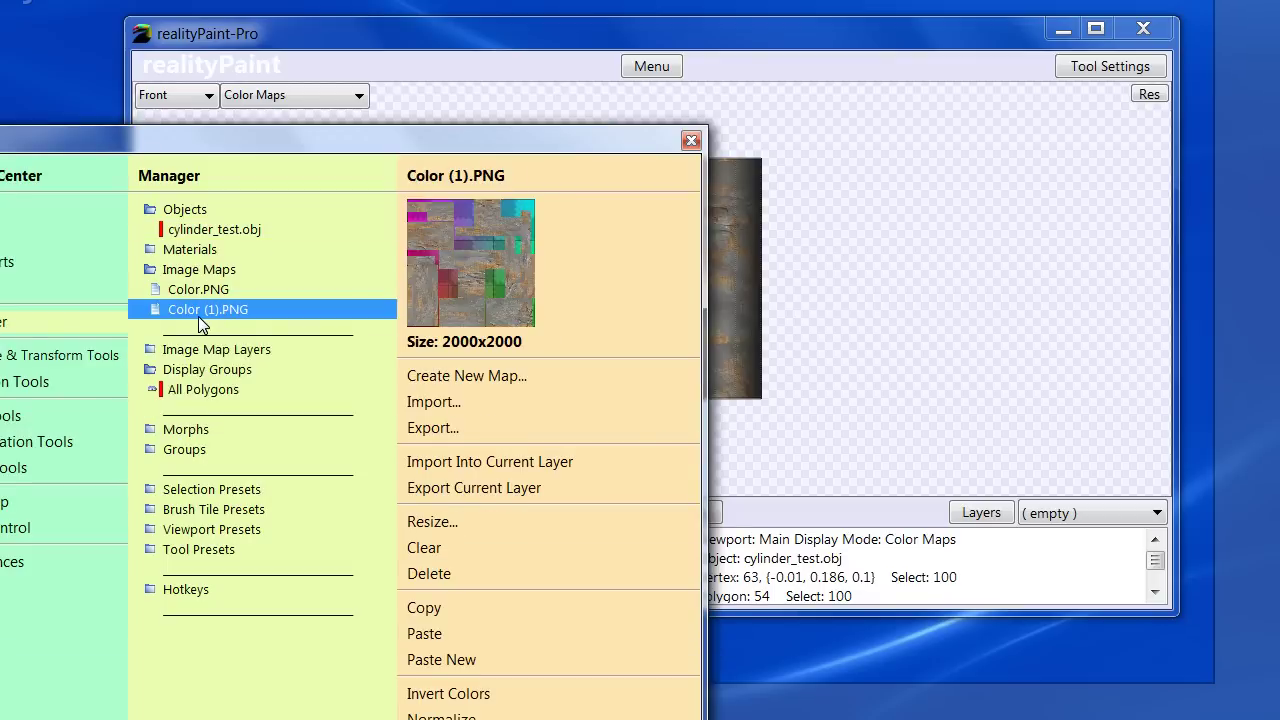
left_click(440, 428)
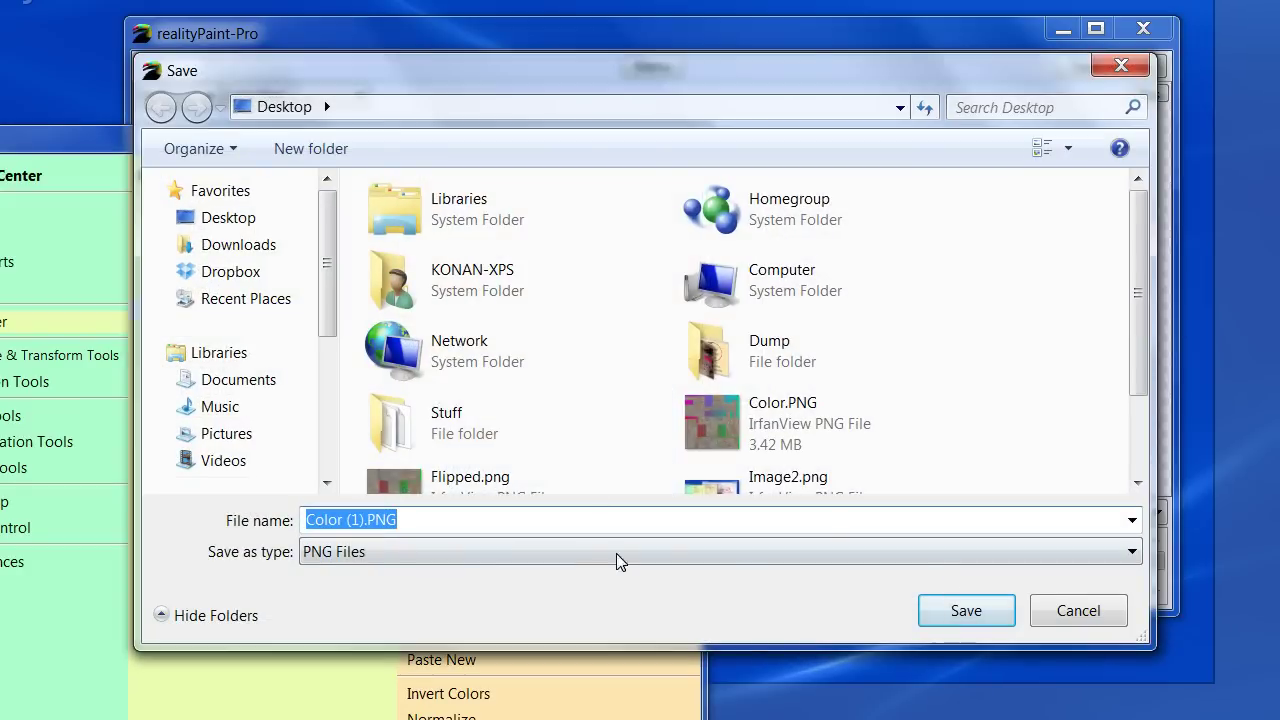
left_click(370, 521)
key("BackSpace")
key("BackSpace")
key("BackSpace")
key("BackSpace")
left_click(942, 625)
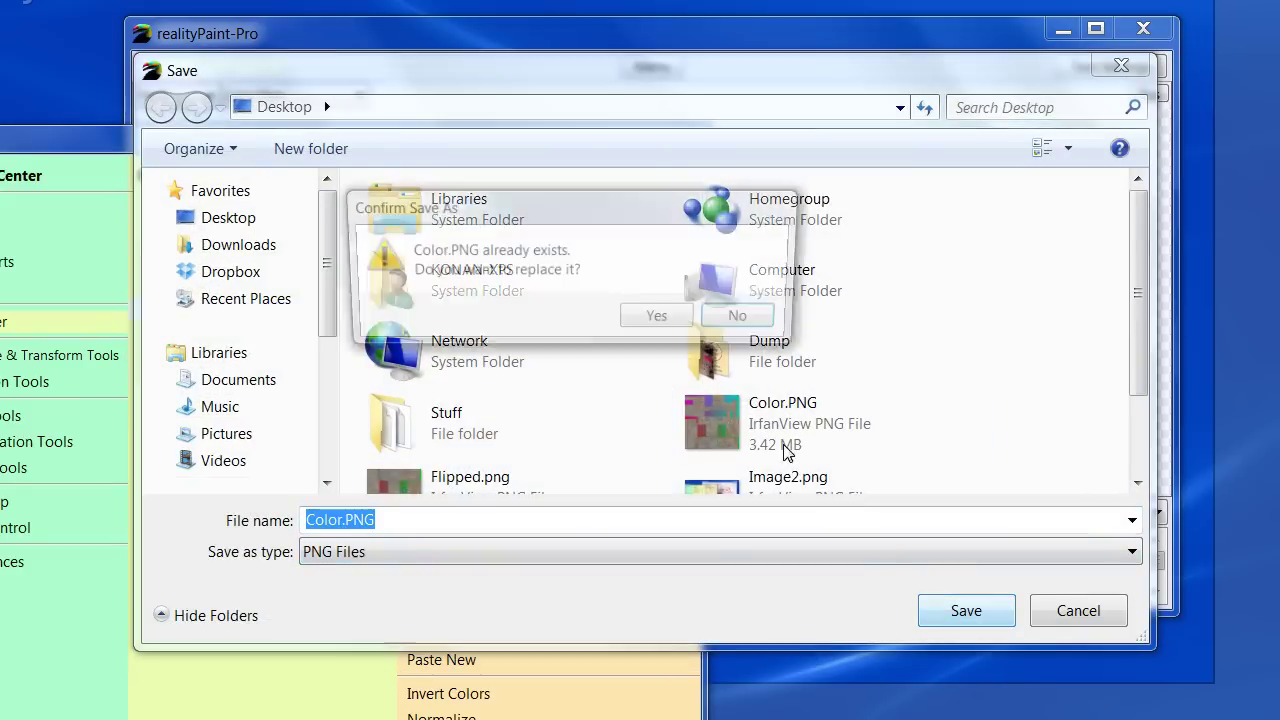
left_click(675, 320)
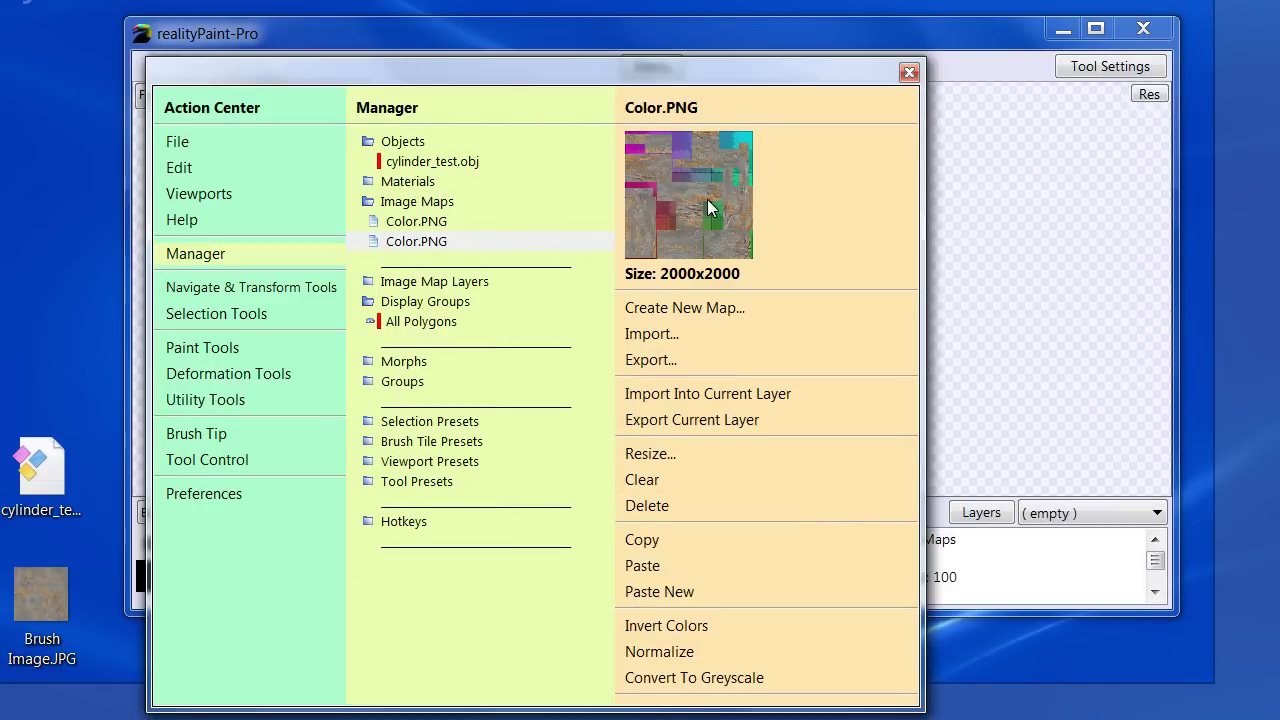
- Delete the extra 2048x2048 Color.PNG image map from the project
left_click(29, 590)
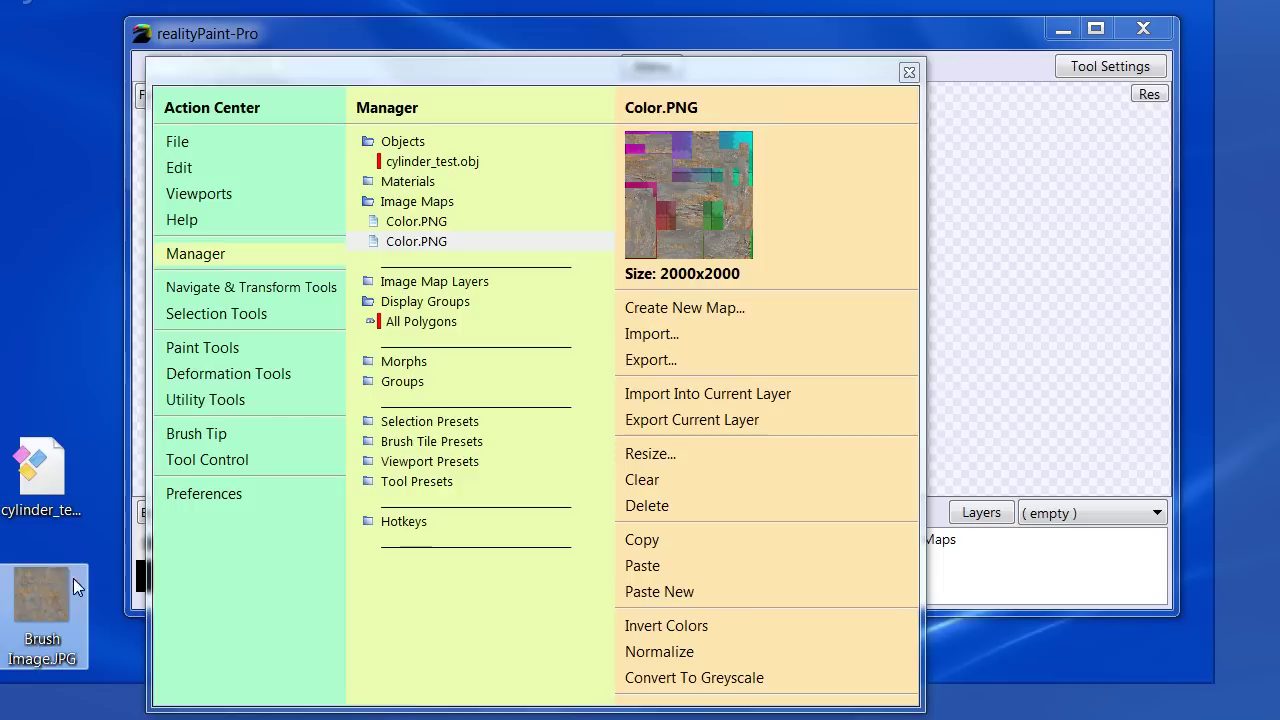
left_click(410, 222)
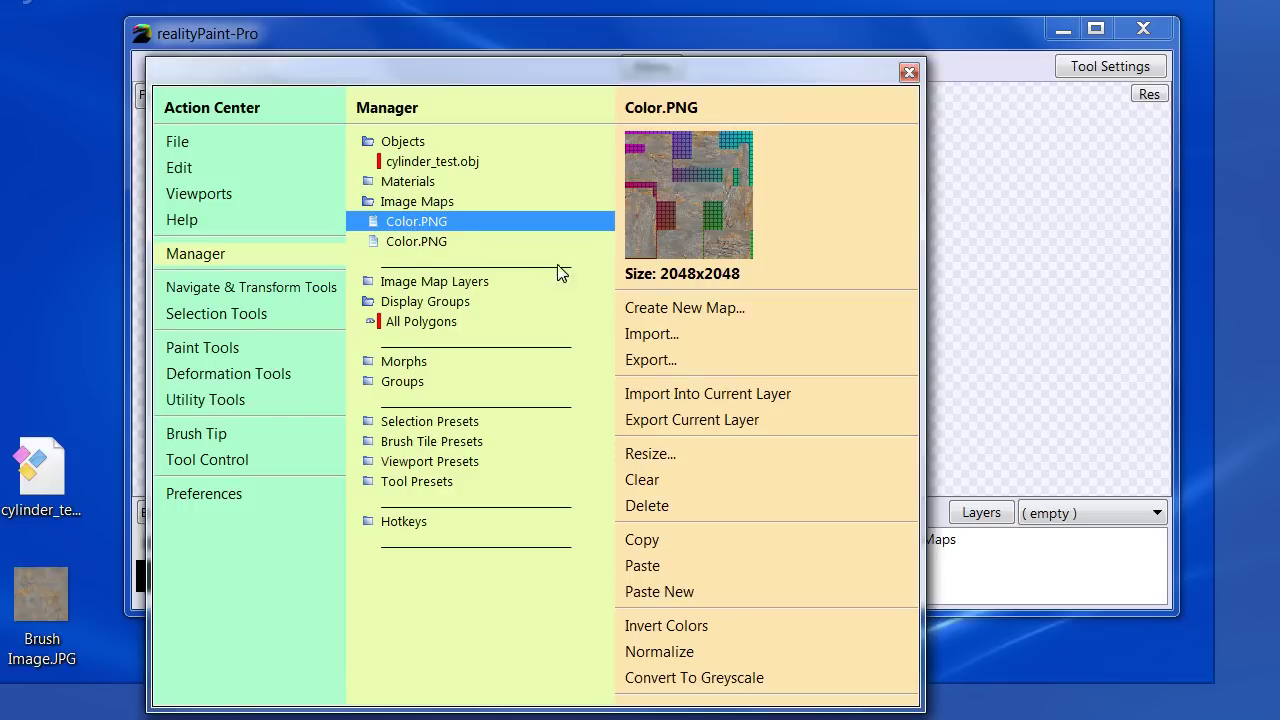
left_click(647, 505)
left_click(600, 424)
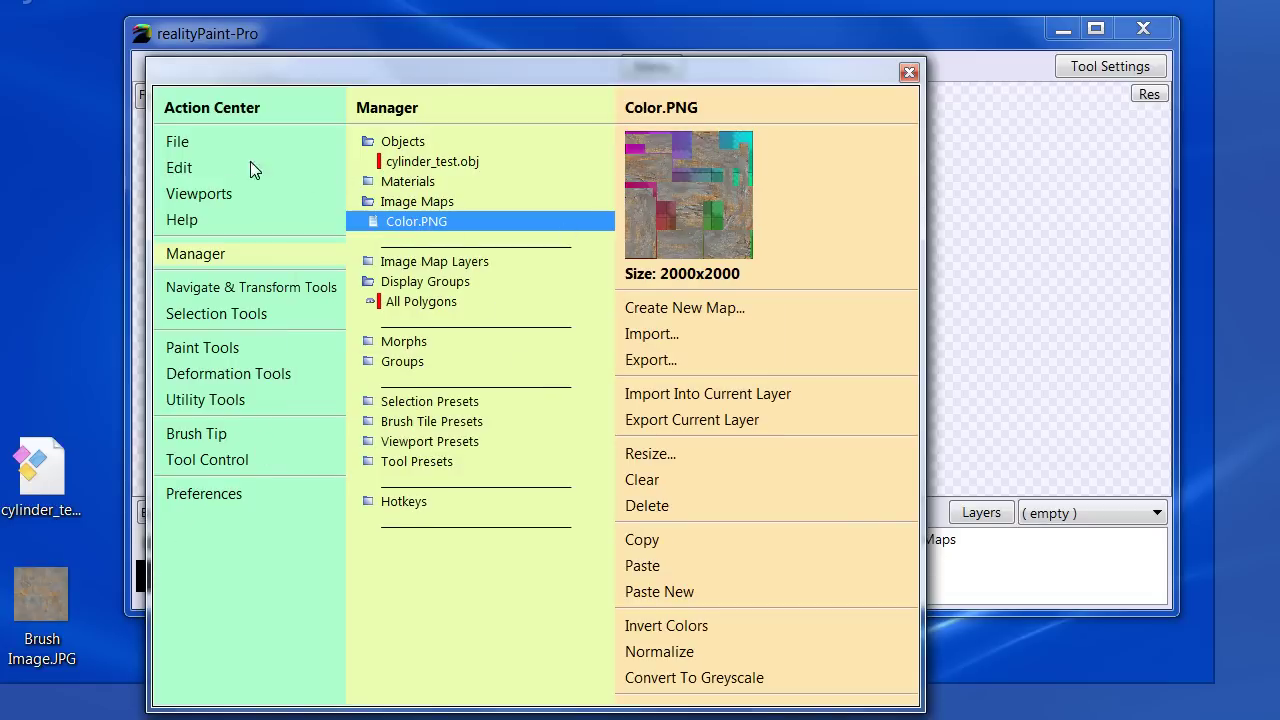
- Export the cylinder as cylinder_test-mapped.obj on the desktop and arrange its .obj and .mtl icons
left_click(187, 142)
left_click(390, 281)
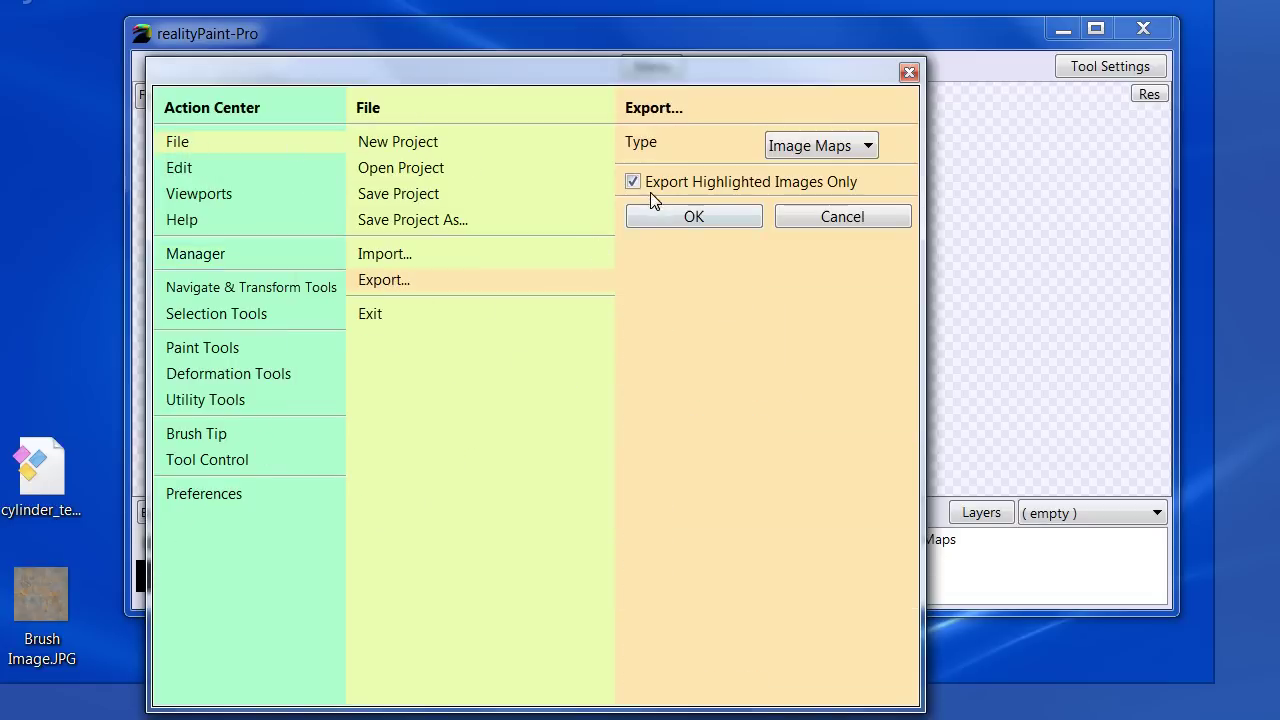
left_click(829, 146)
left_click(834, 199)
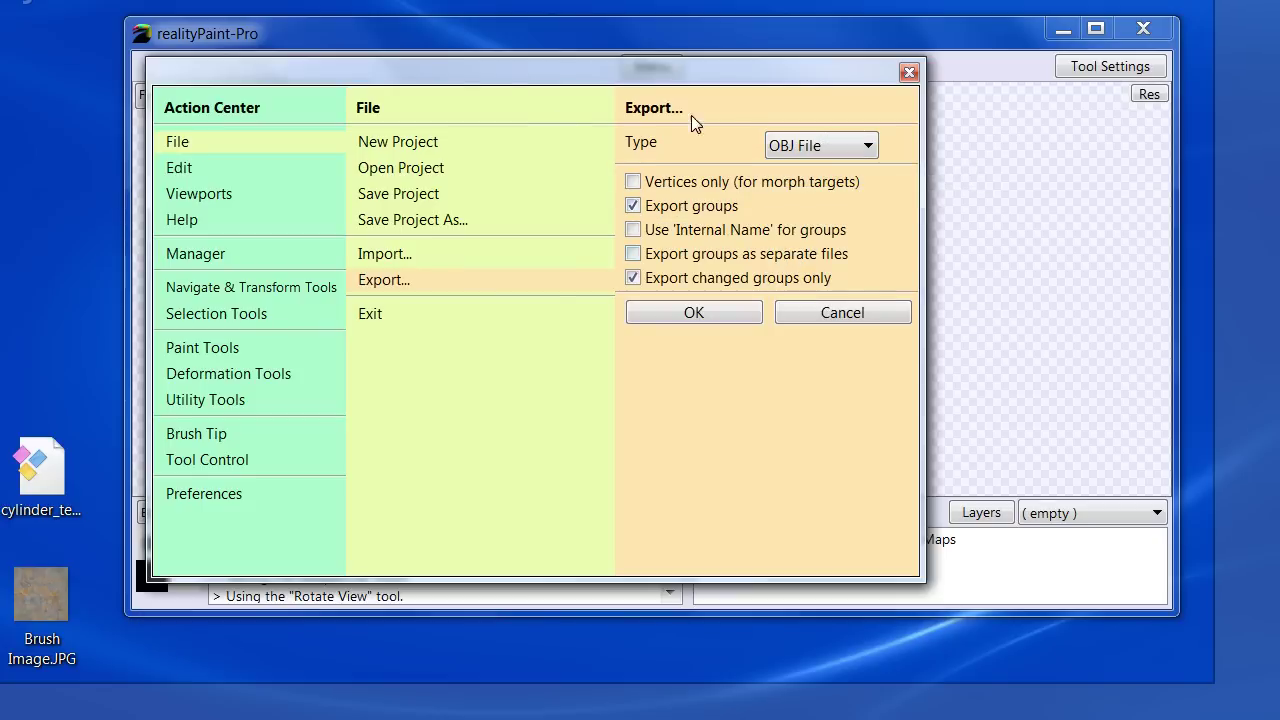
left_click(701, 310)
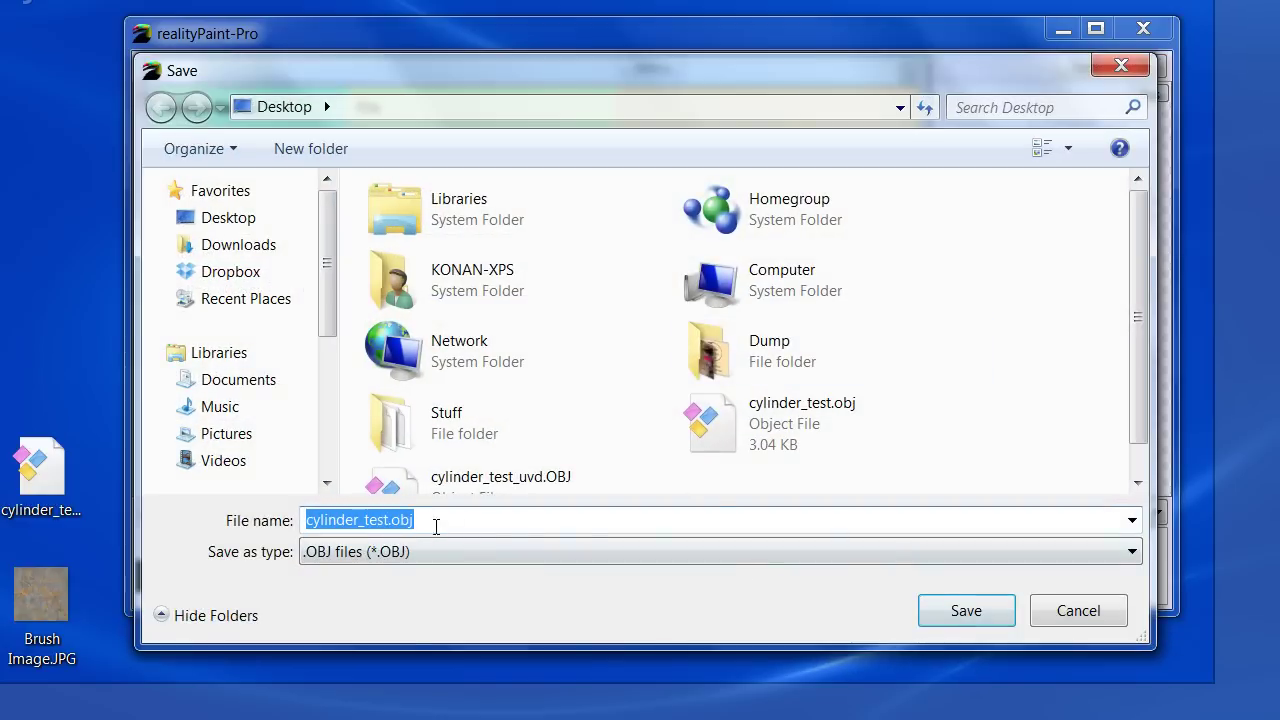
left_click(392, 520)
type("-mapped")
key("Return")
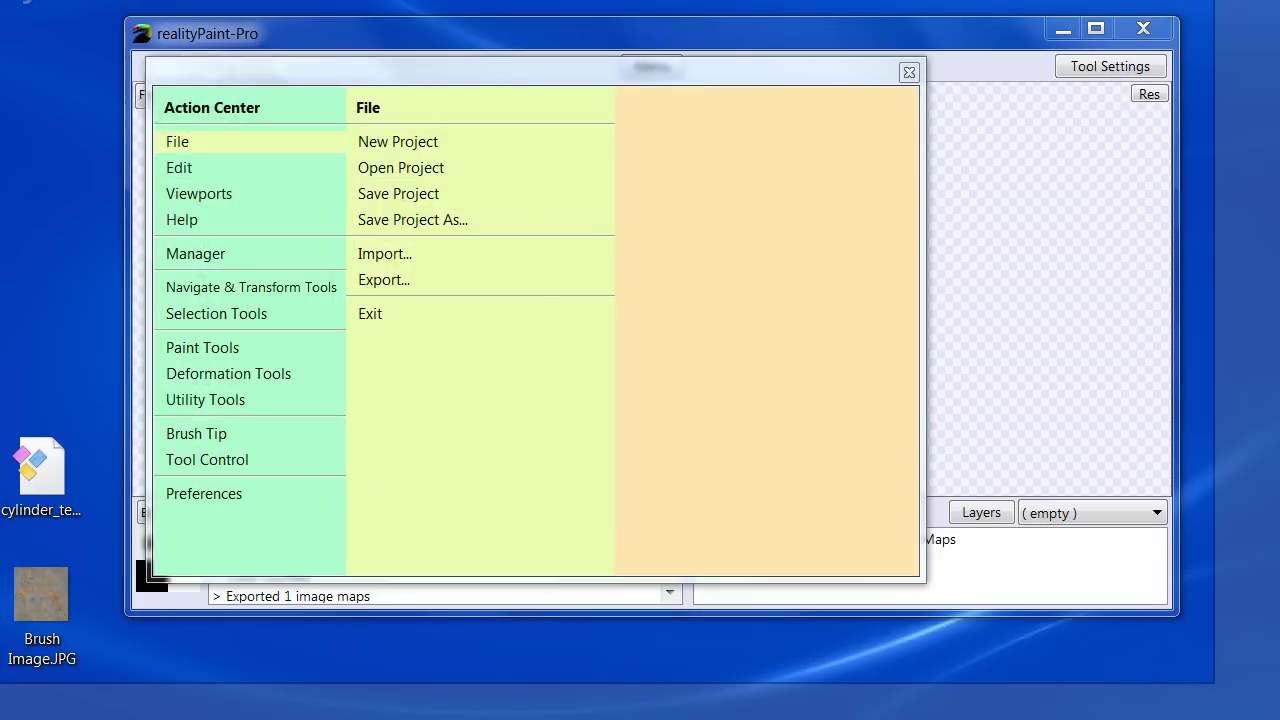
left_click_drag(49, 286, 50, 326)
left_click_drag(3, 60, 47, 219)
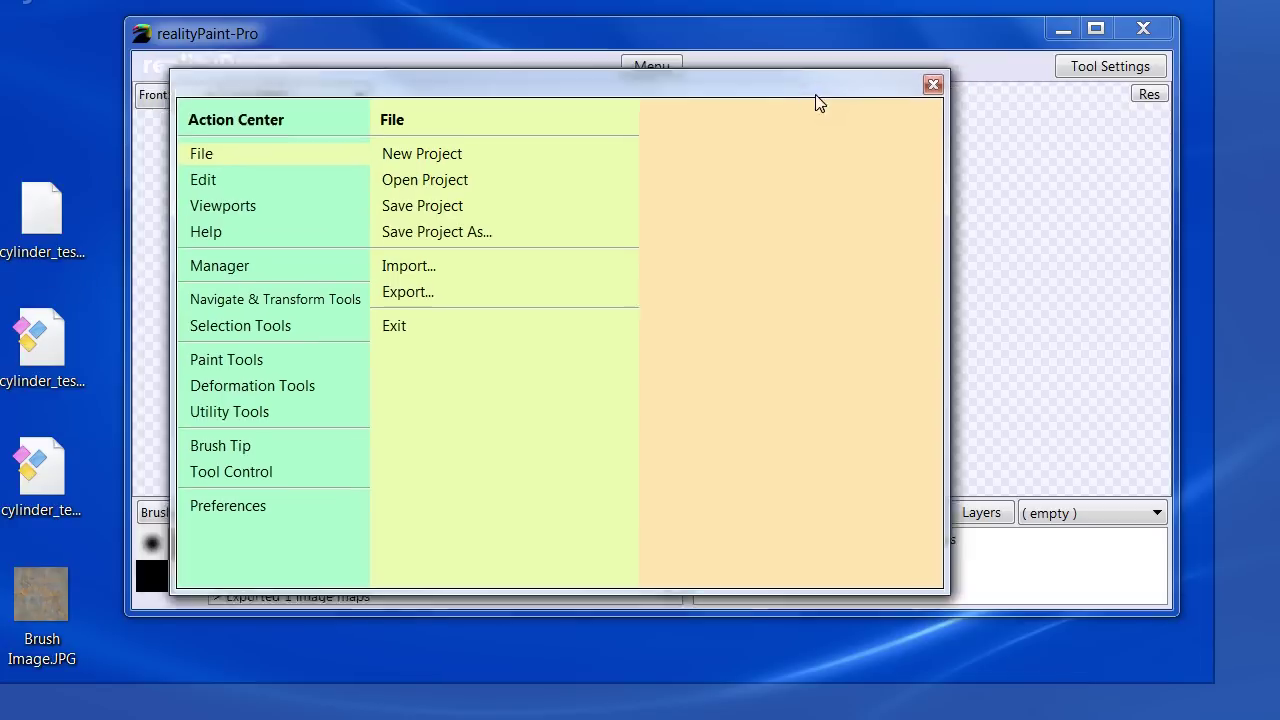
- Discard the cylinder by starting a new empty project with a blank viewport
right_click(834, 157)
right_click(306, 175)
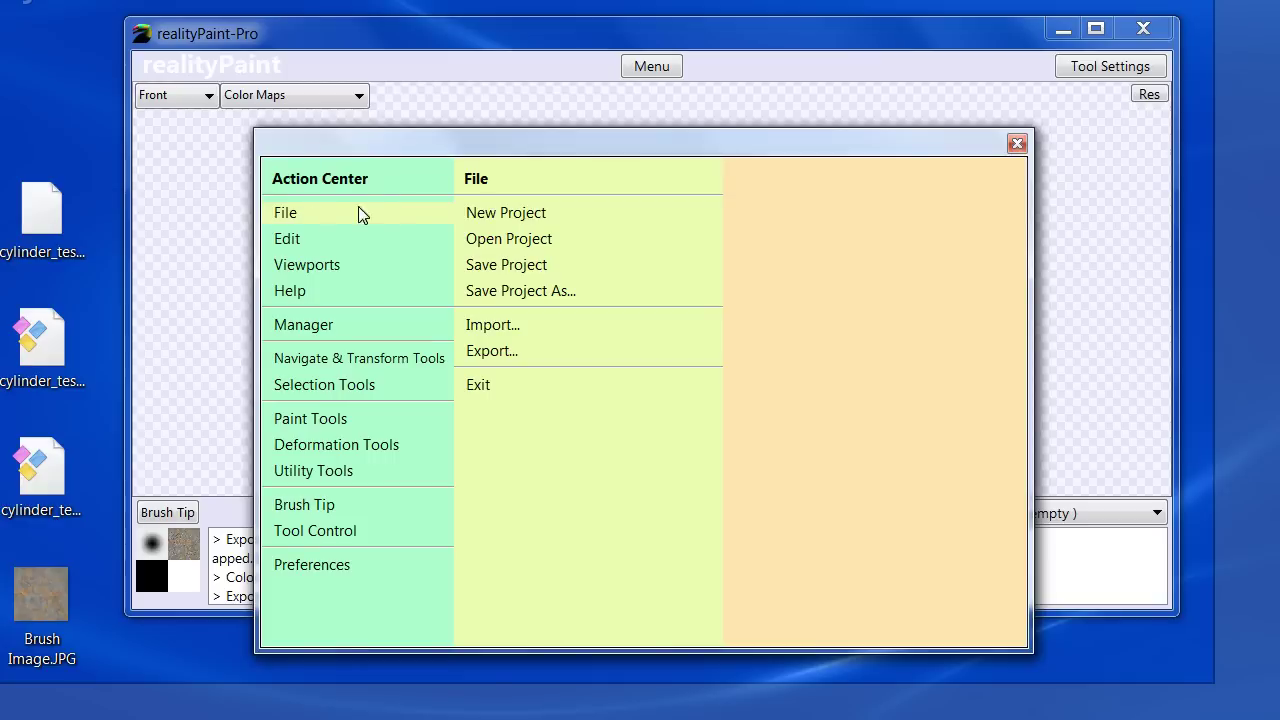
left_click(474, 212)
left_click(720, 428)
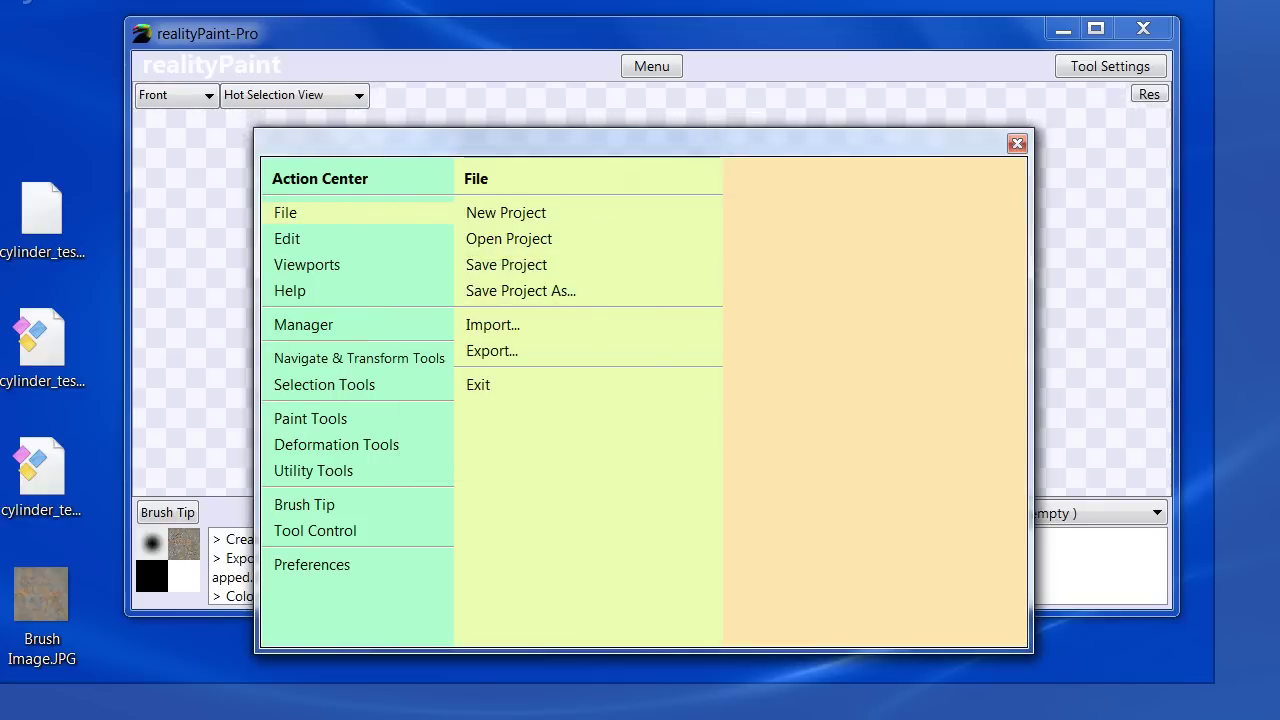
right_click(628, 178)
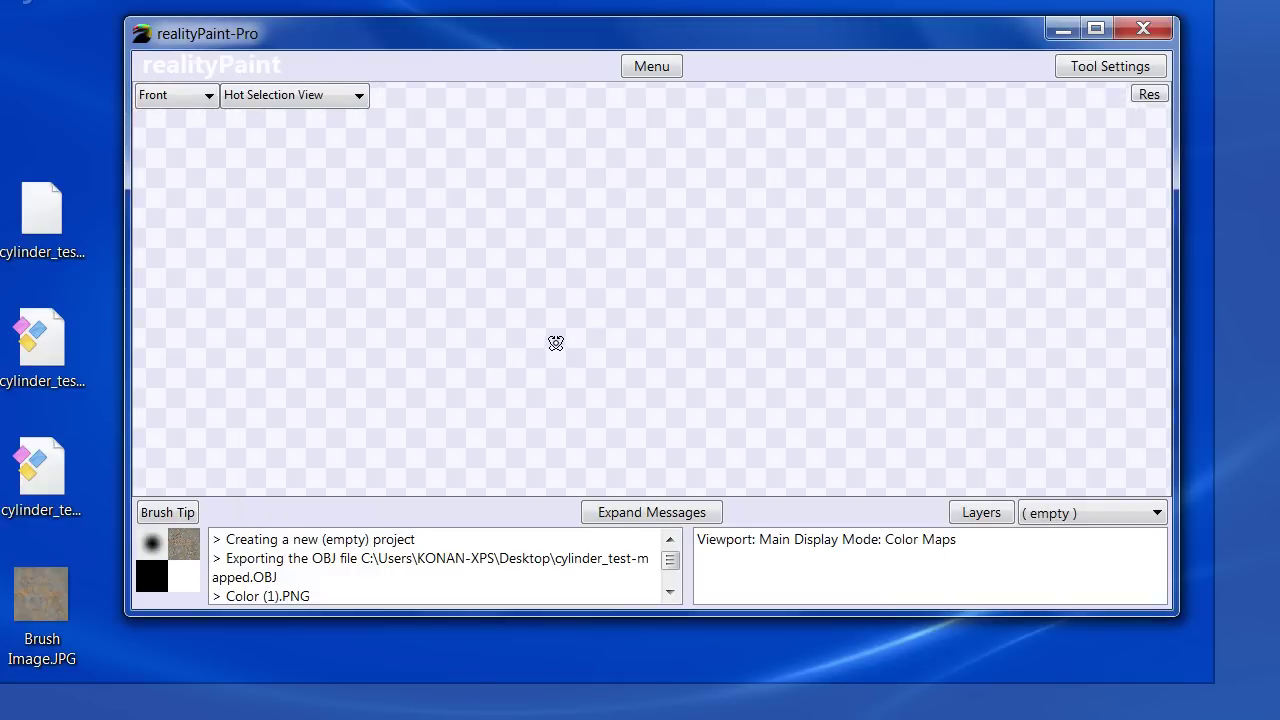
left_click(47, 331)
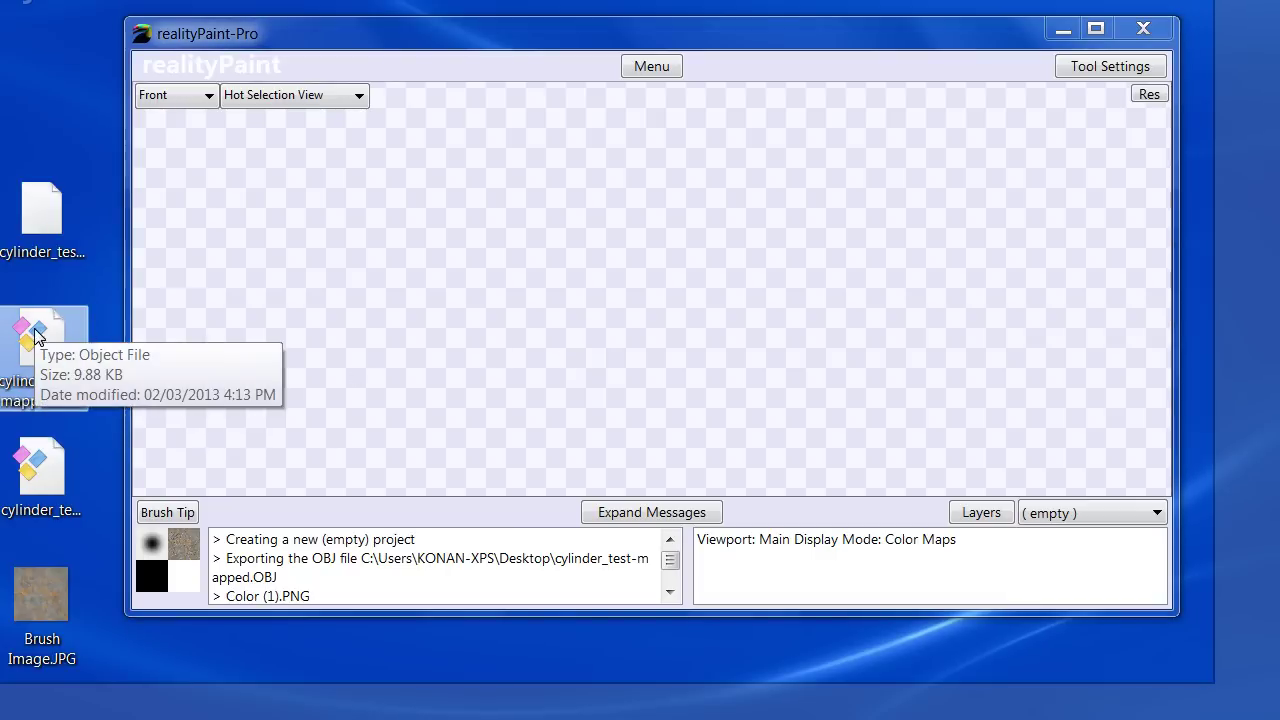
- Import cylinder_test-mapped.OBJ into the empty project with Flip UVs Vertically enabled
left_click_drag(36, 332, 520, 280)
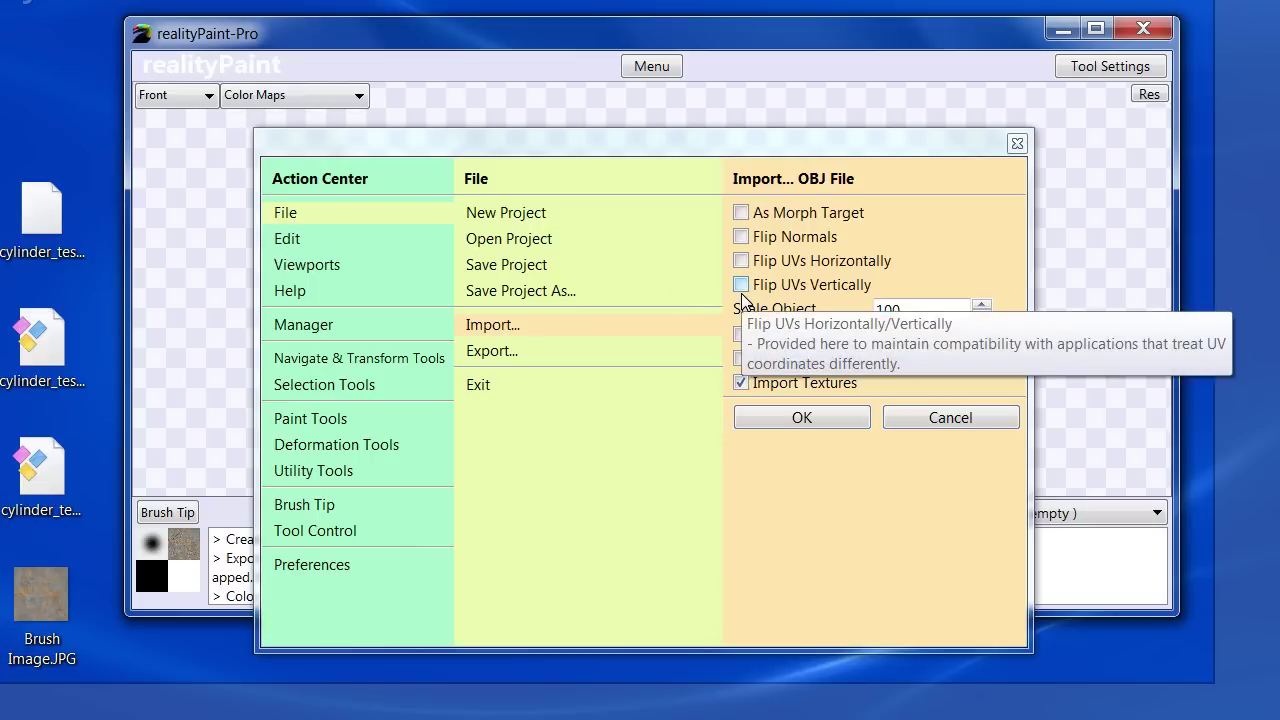
mouse_move(798, 313)
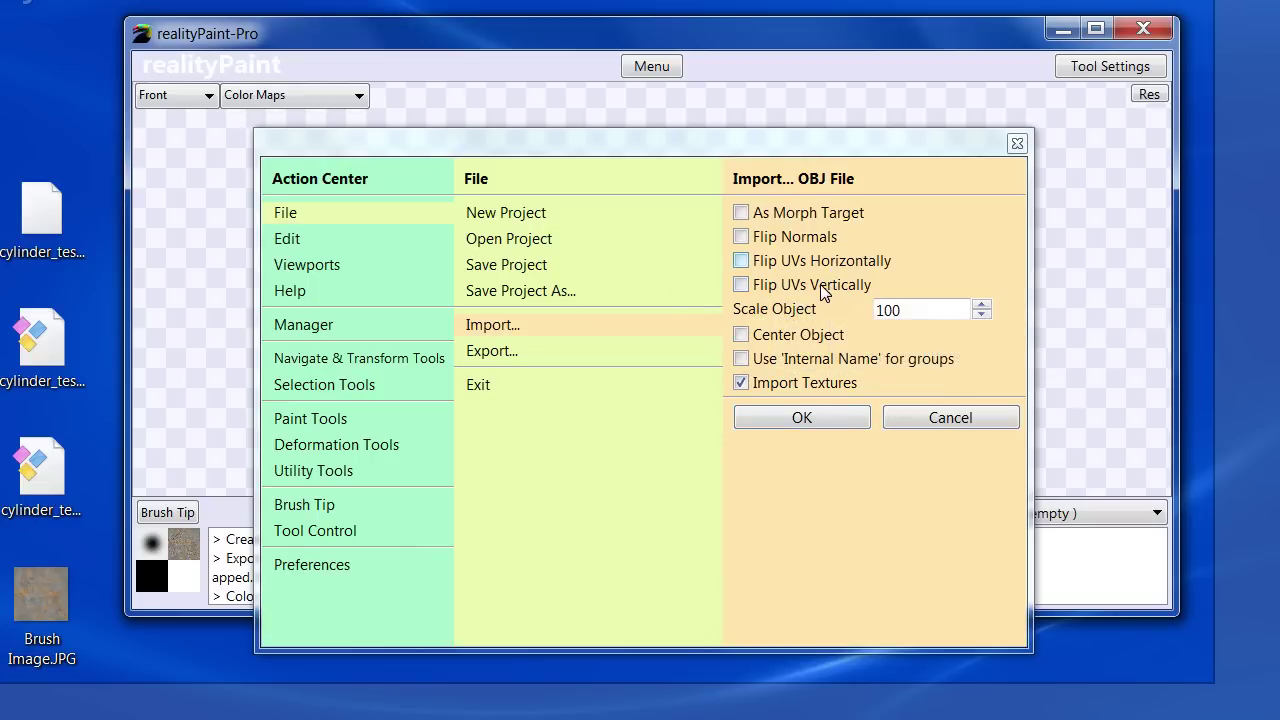
left_click(816, 288)
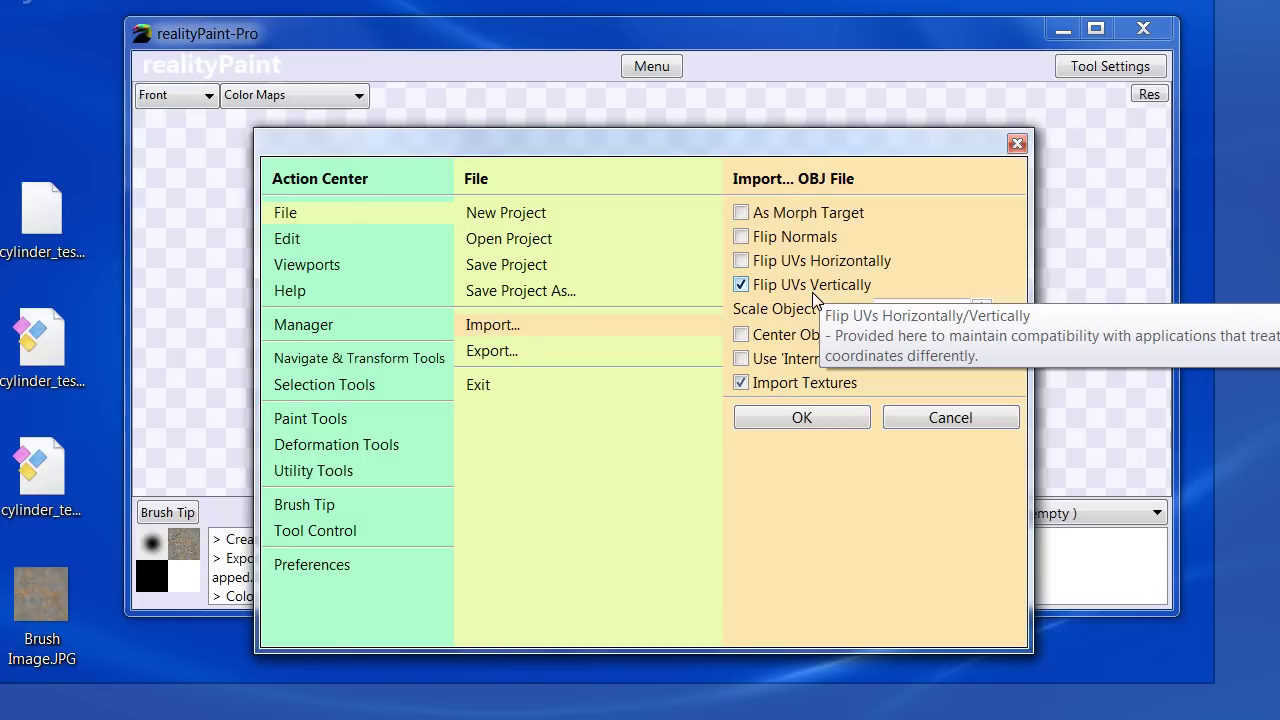
left_click(778, 419)
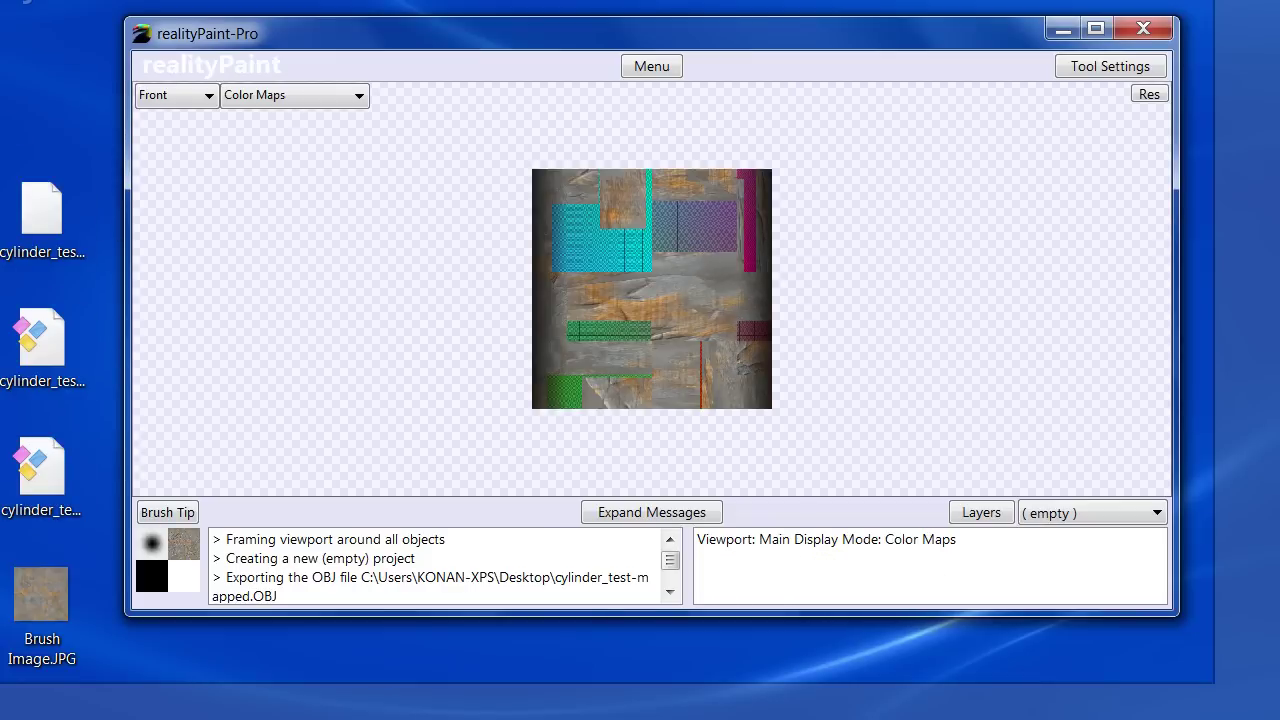
- Turn on Draw Double Sided for cylinder_test-mapped.OBJ and orbit to inspect its mismatched texture
middle_click_drag(663, 266, 596, 335)
right_click(596, 335)
left_click(532, 233)
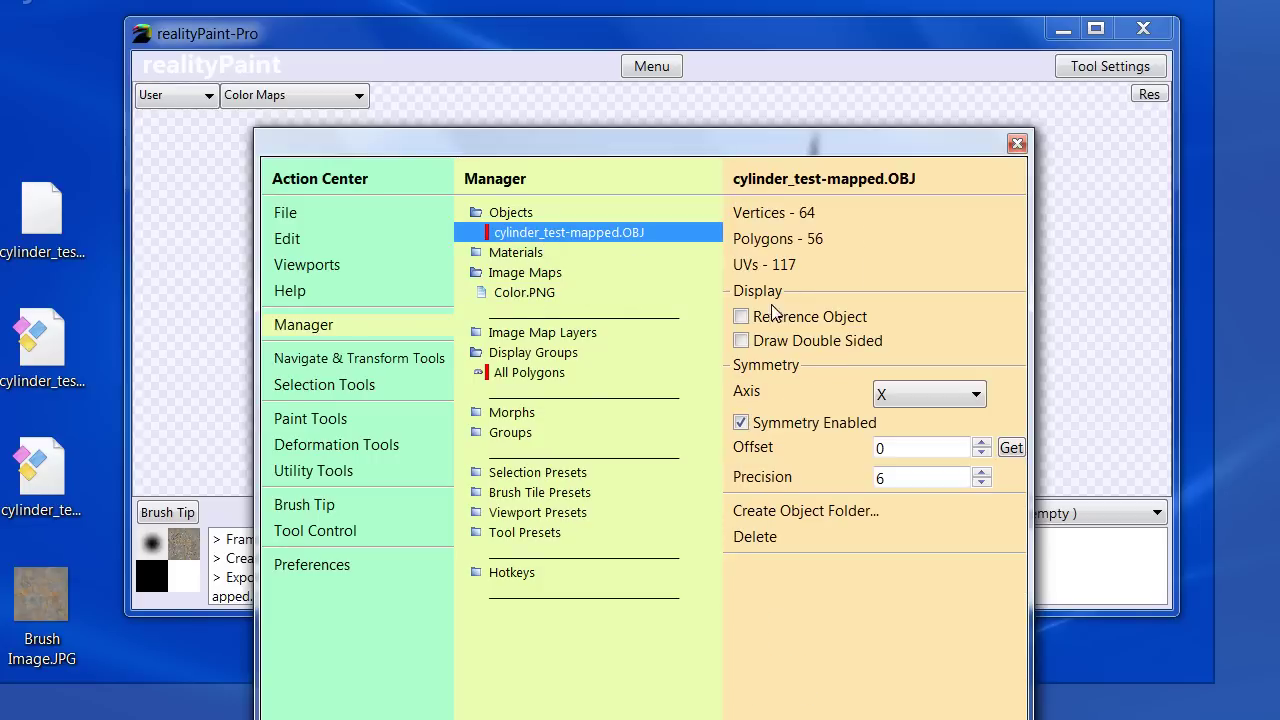
left_click(765, 342)
middle_click_drag(700, 320, 667, 260)
middle_click_drag(739, 215, 643, 274)
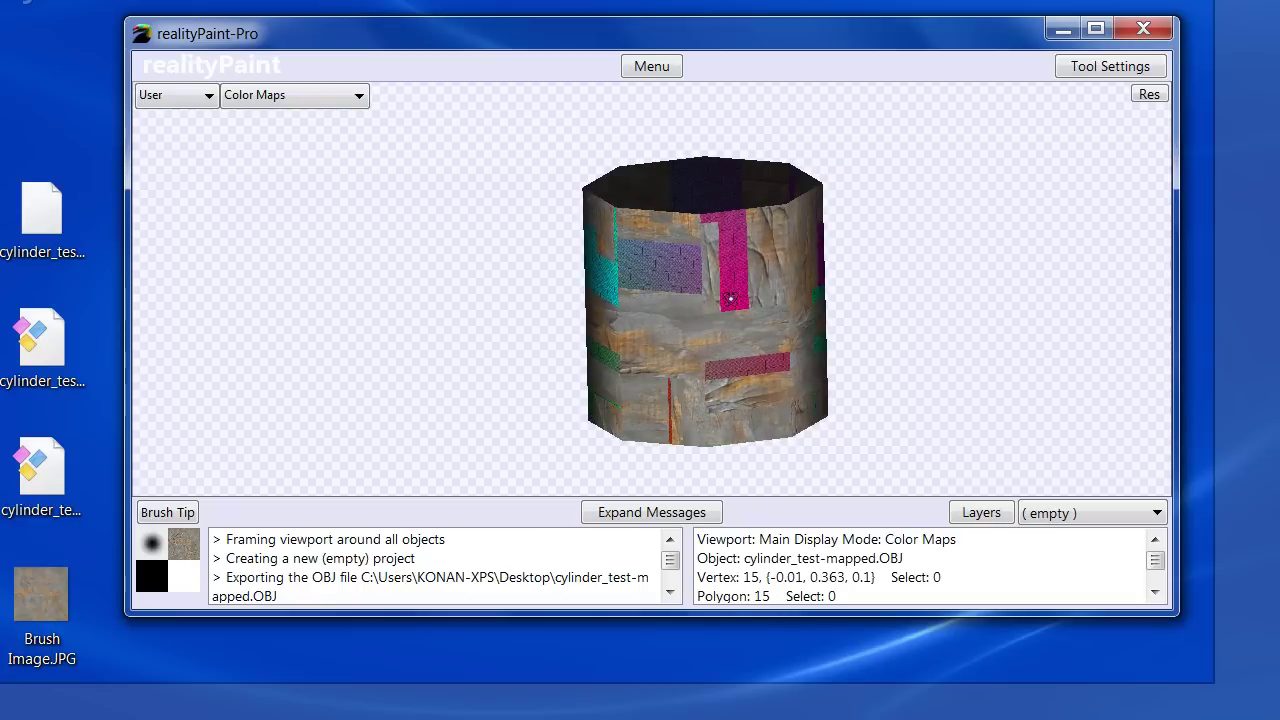
middle_click_drag(731, 298, 724, 273)
right_click(714, 276)
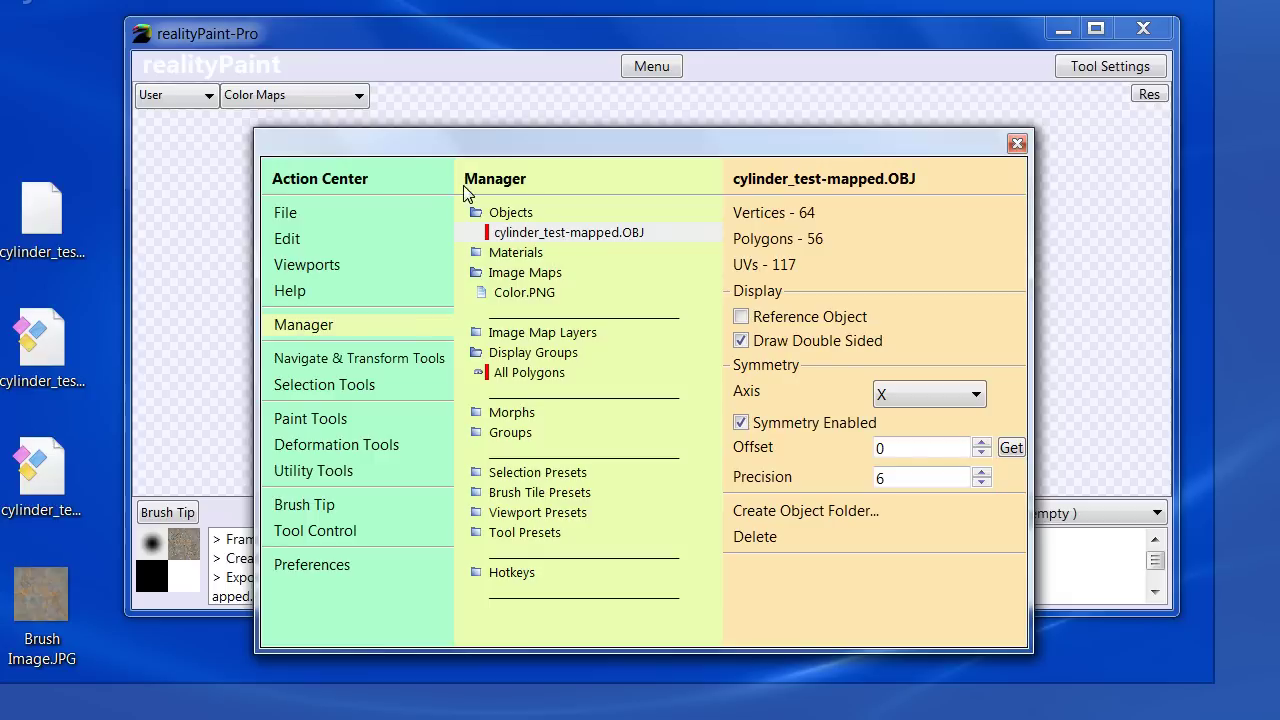
left_click_drag(412, 150, 467, 131)
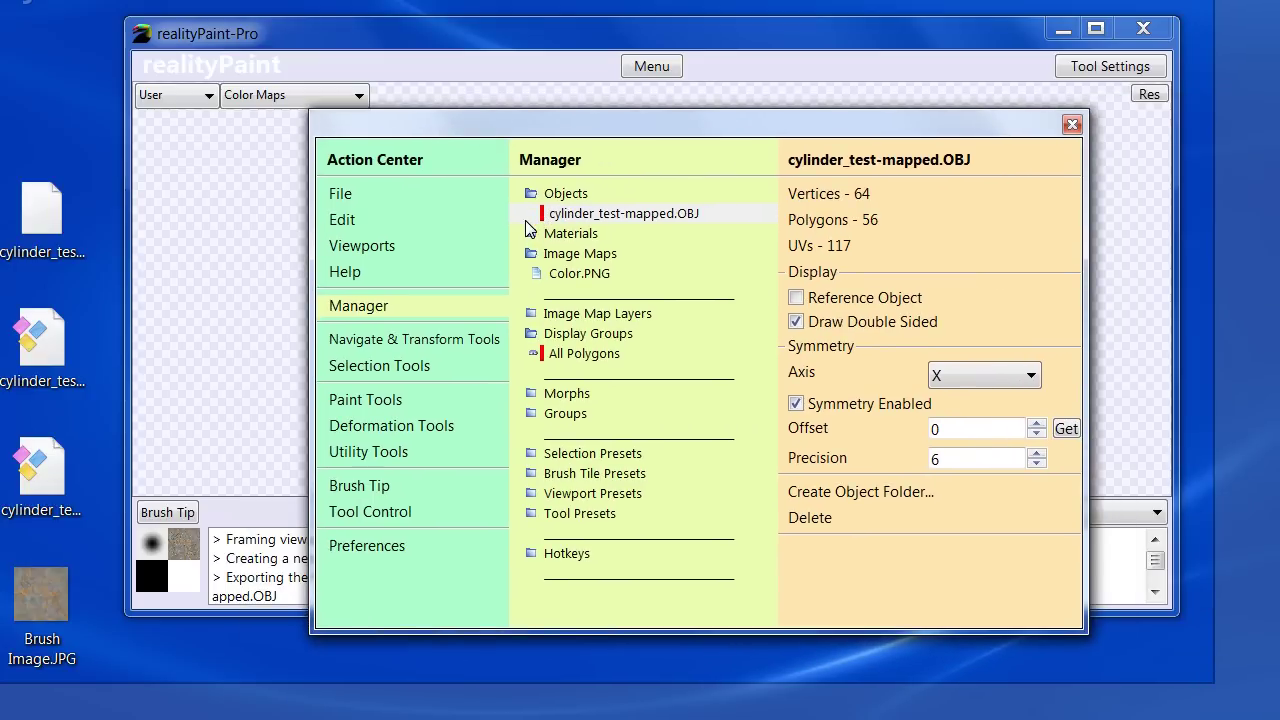
- Start a fresh project and re-import cylinder_test-mapped.OBJ with UVs flipped vertically
left_click(341, 193)
left_click(584, 200)
left_click(772, 418)
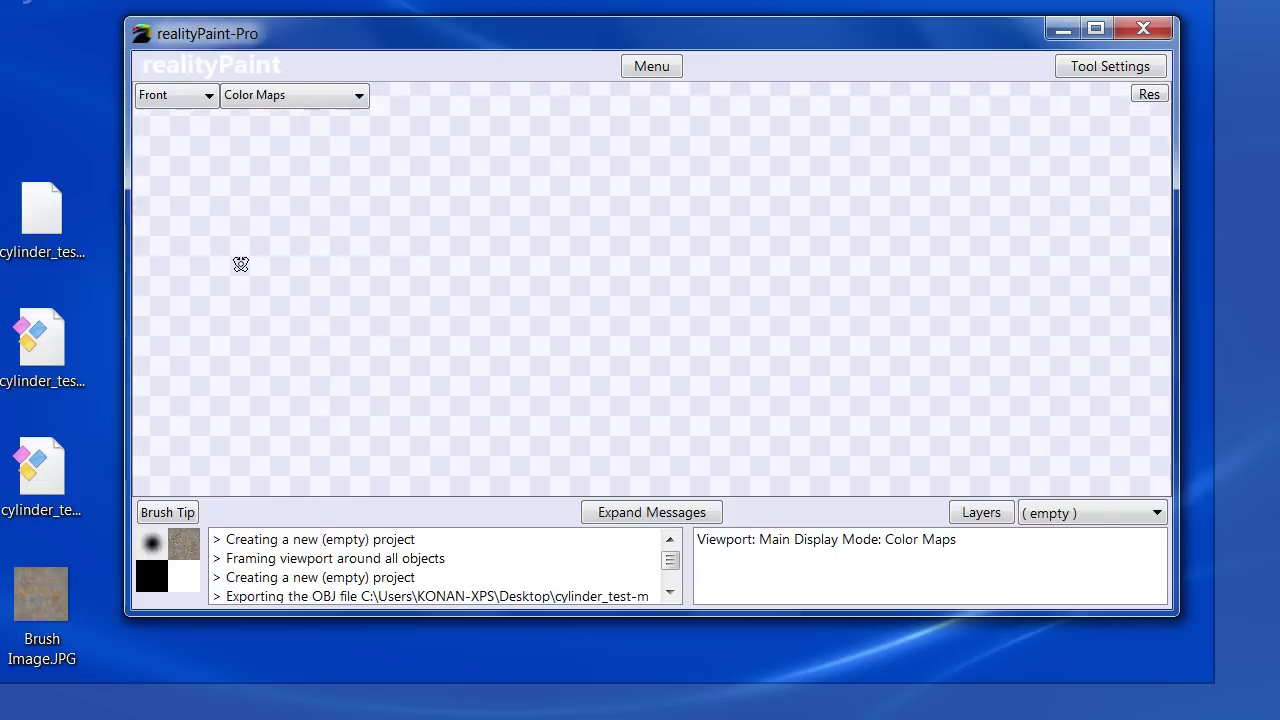
left_click(55, 345)
left_click_drag(37, 343, 517, 274)
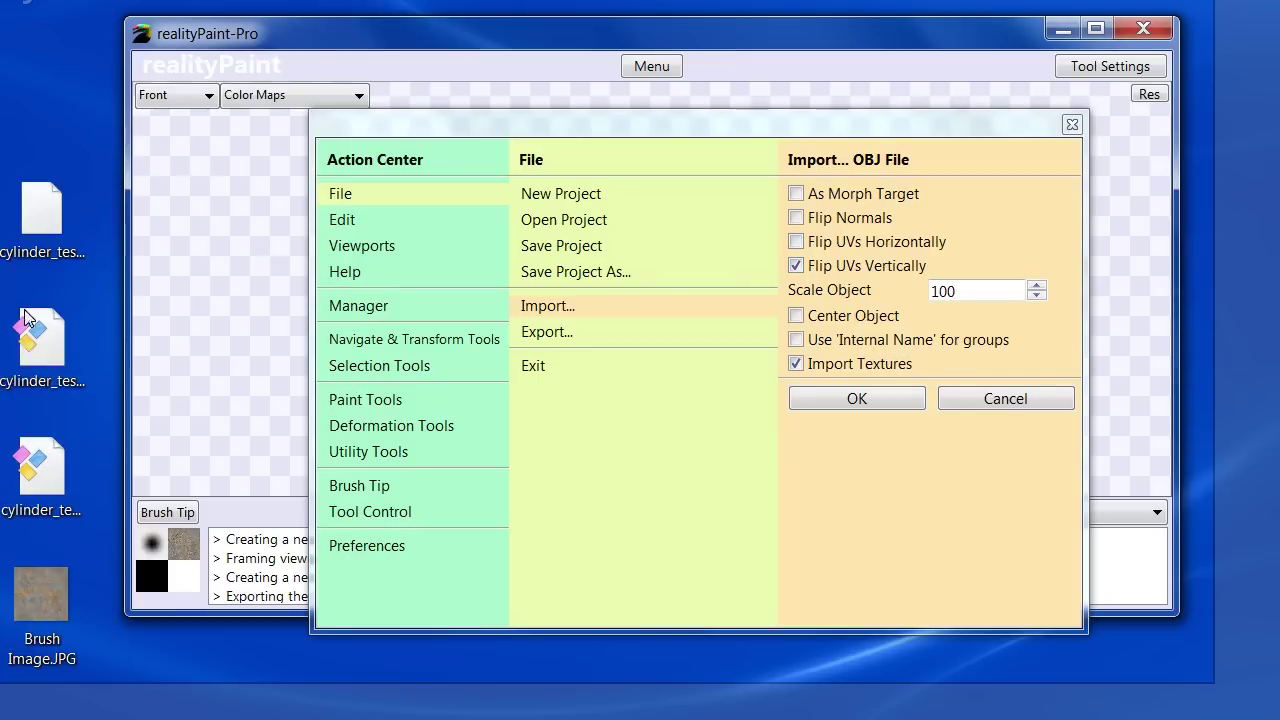
left_click(28, 340)
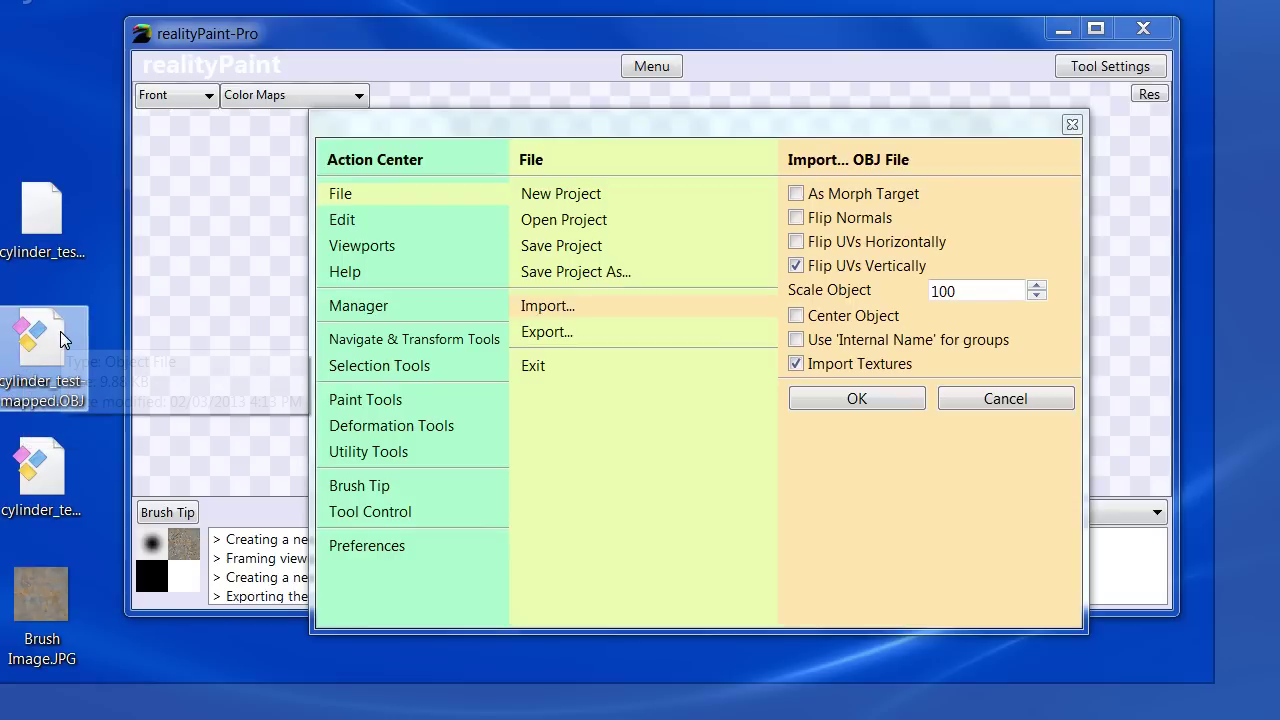
left_click(62, 340)
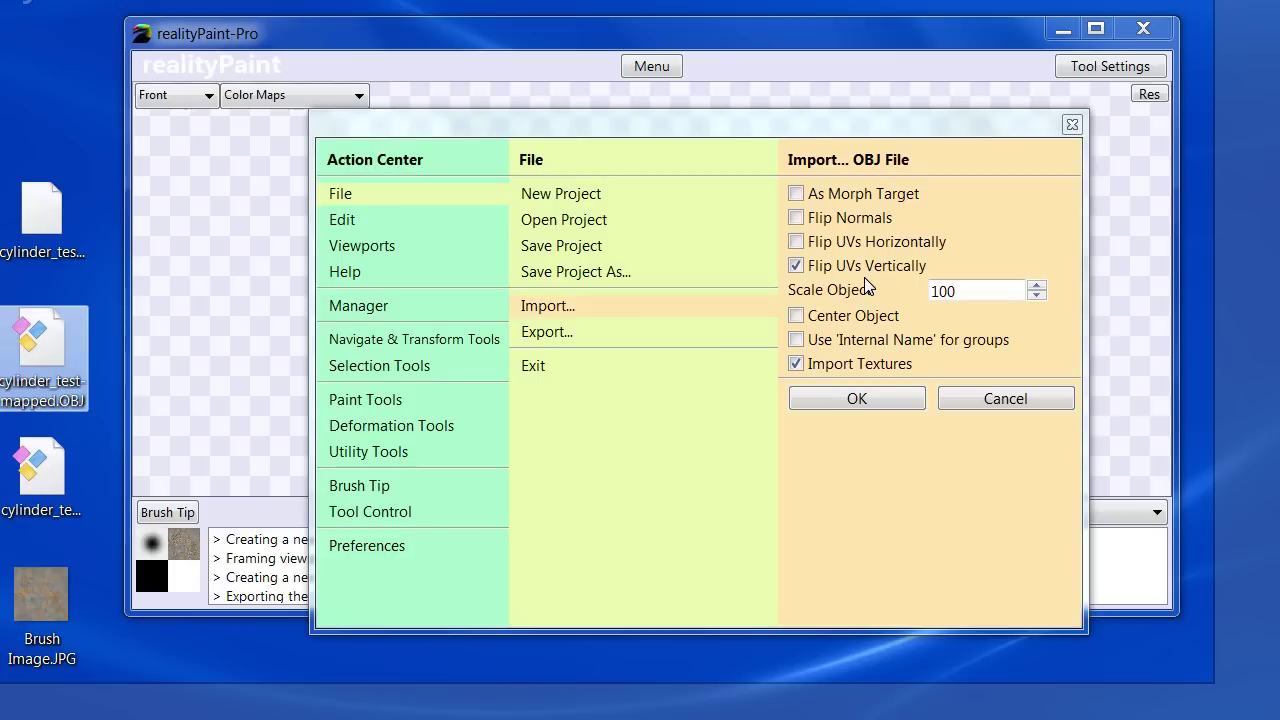
left_click(877, 399)
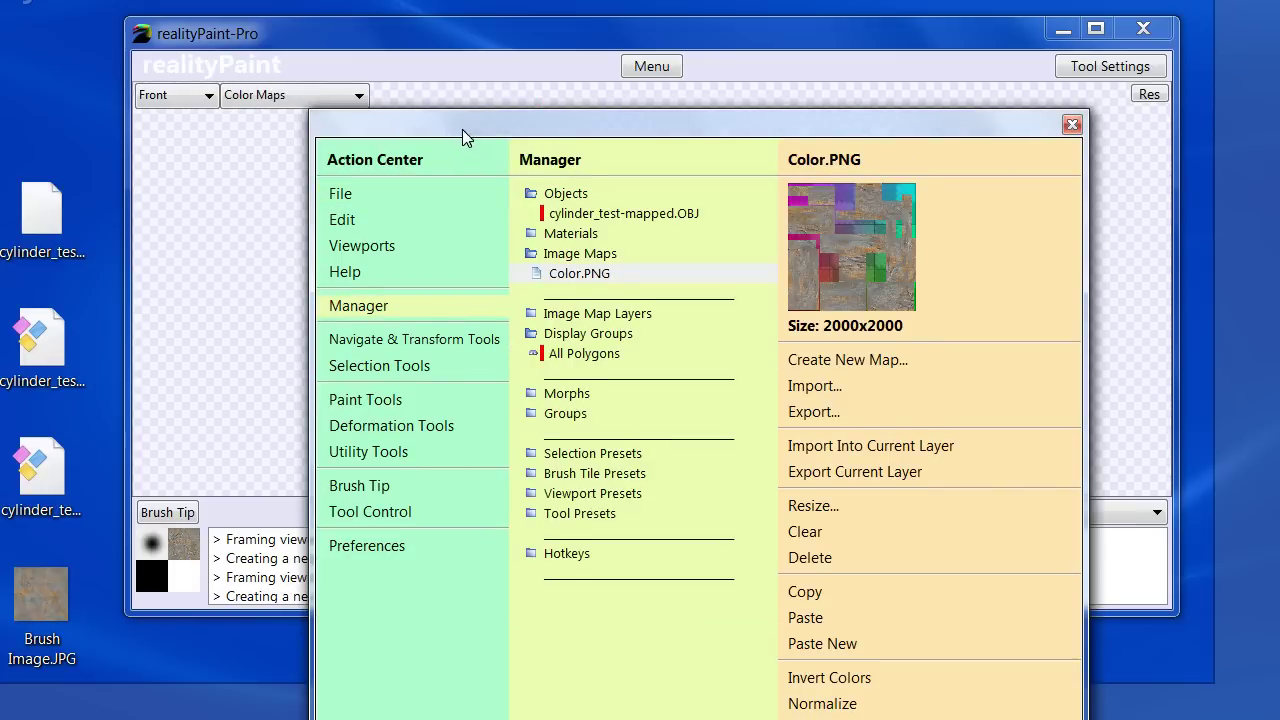
left_click(591, 134)
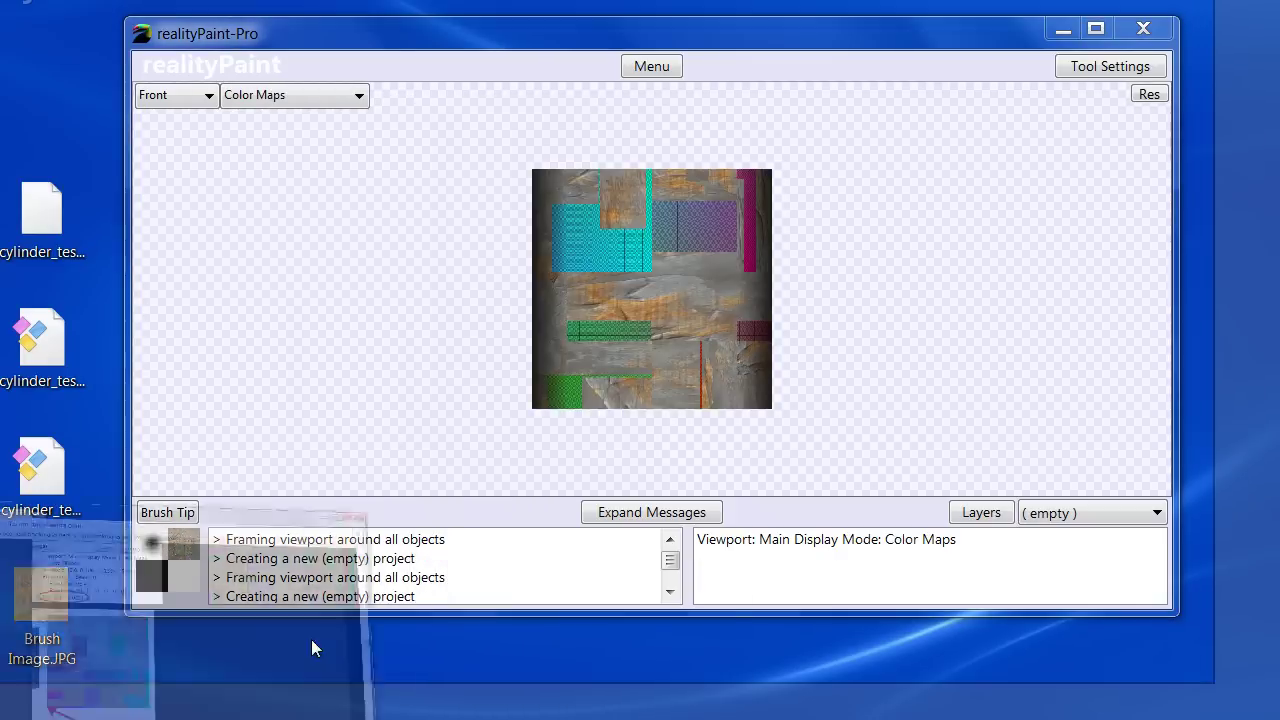
- Glance at the forum thread, then return to realityPaint
key("alt+Tab")
scroll(615, 340, "down", 10)
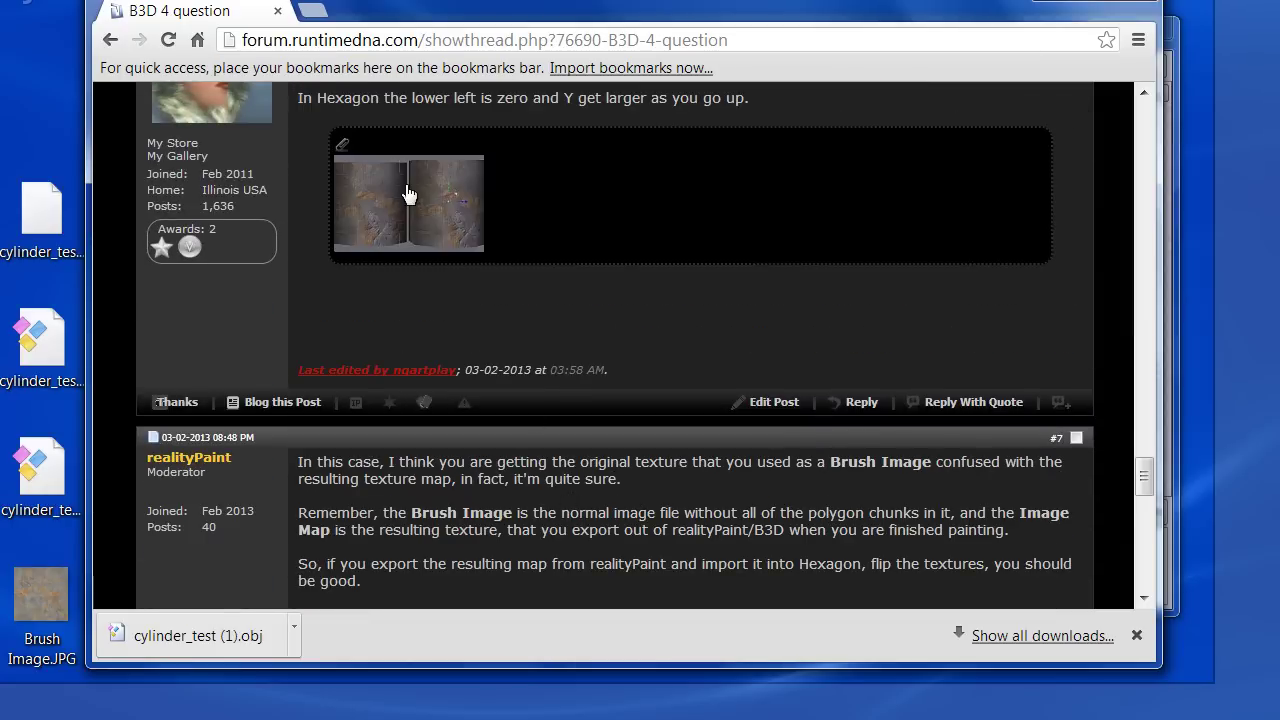
left_click(1062, 4)
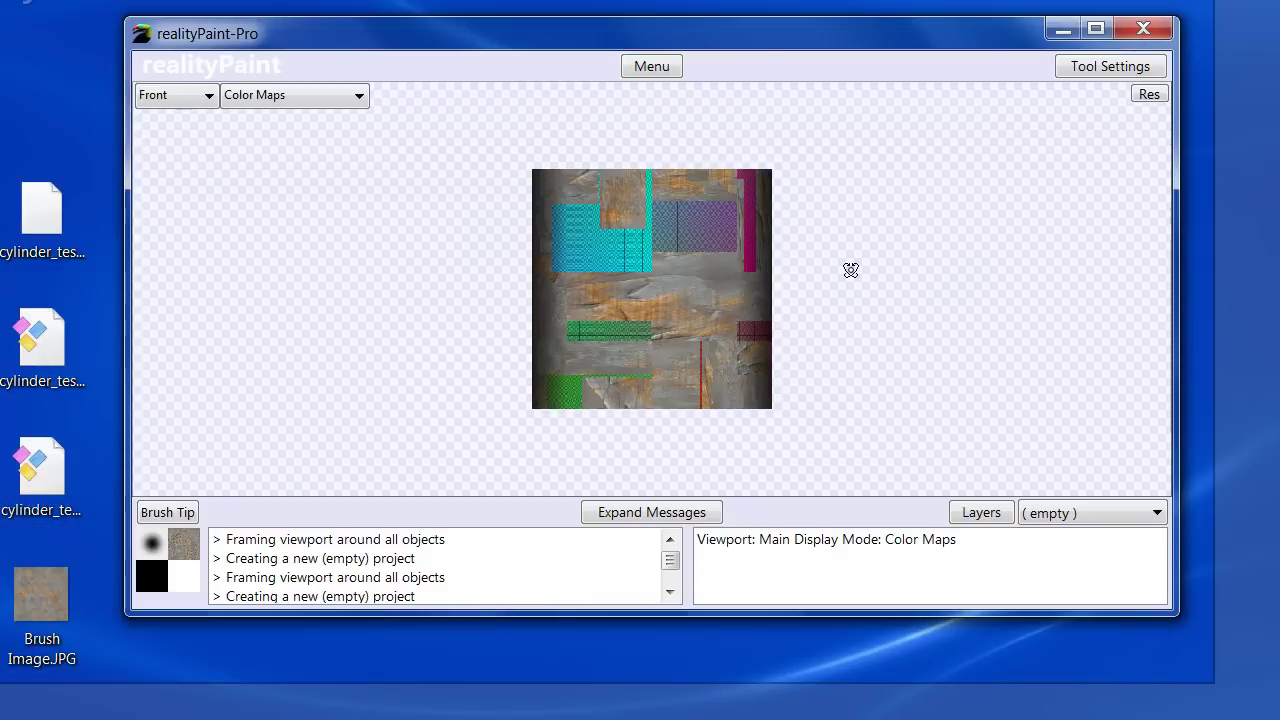
- Import Brush Image.JPG as an image map rather than a reference object
left_click(42, 597)
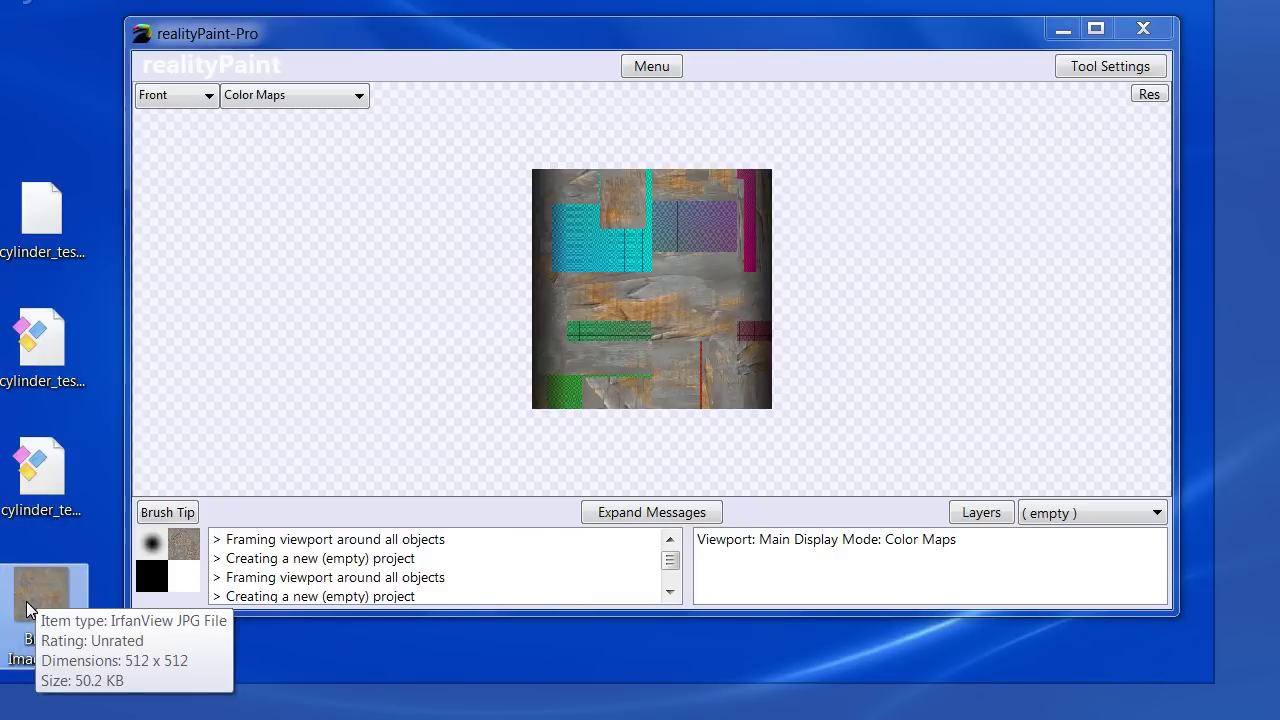
left_click_drag(30, 594, 293, 408)
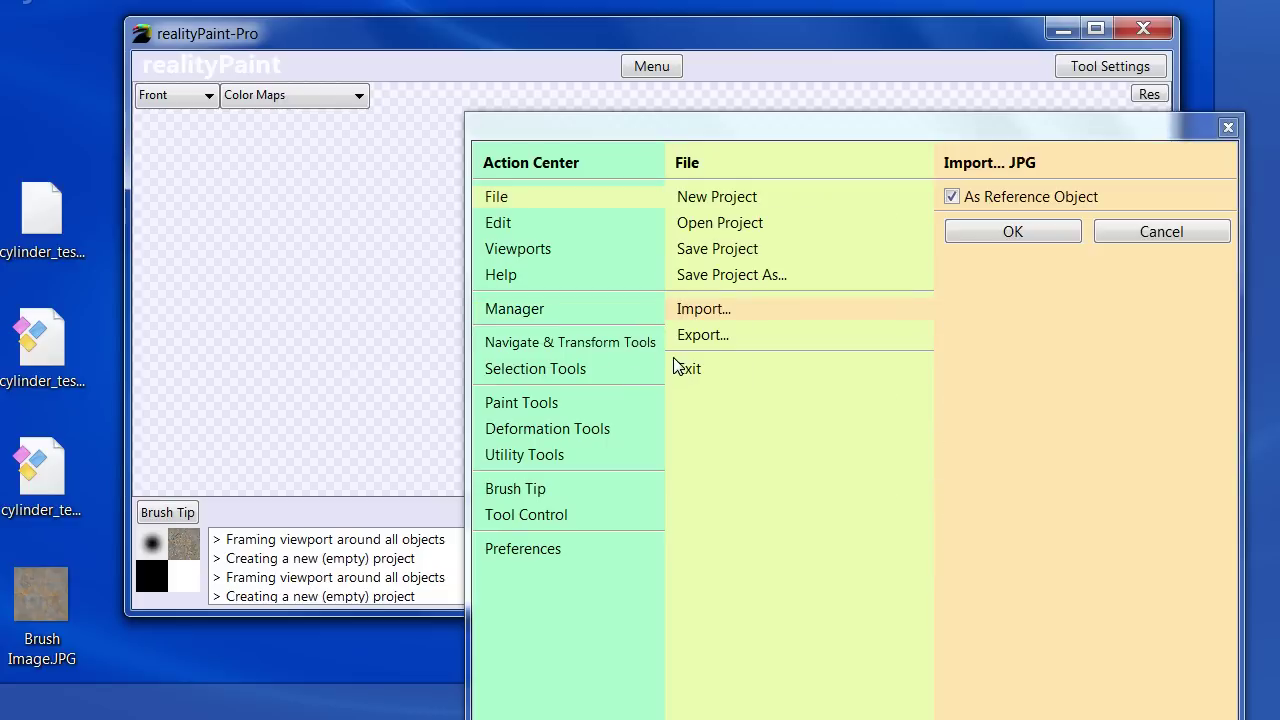
left_click(988, 205)
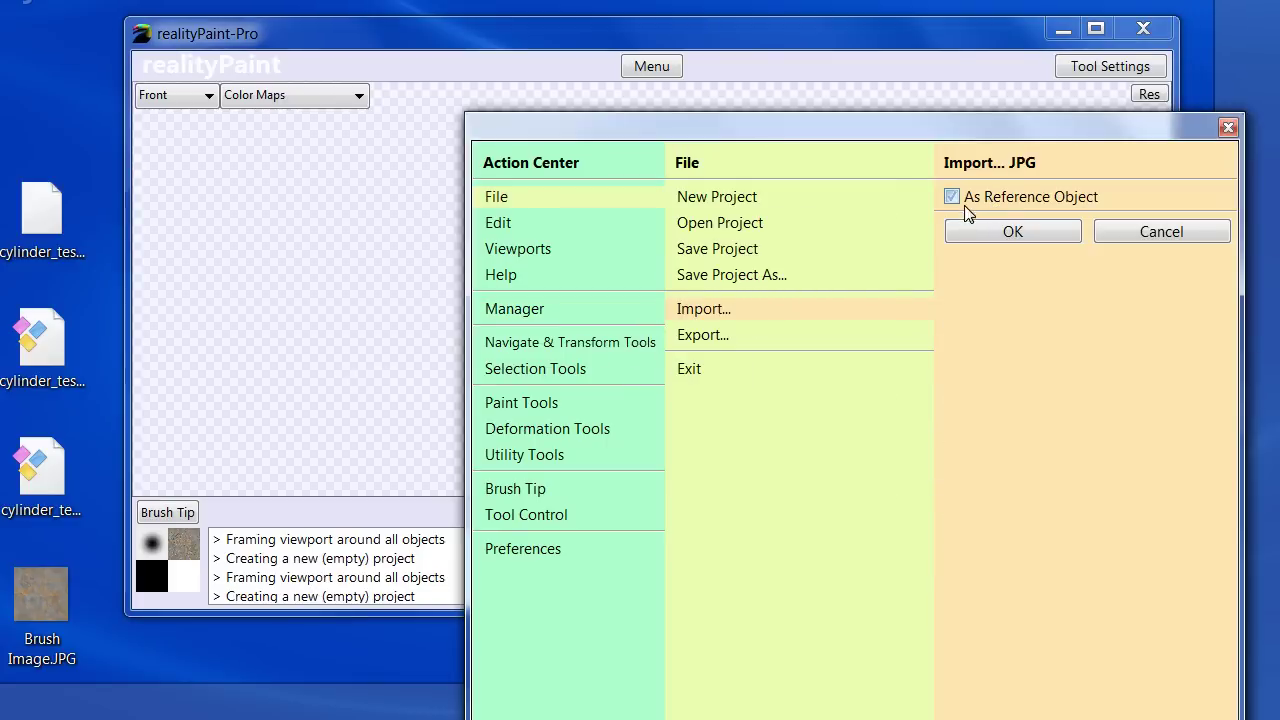
left_click(1004, 238)
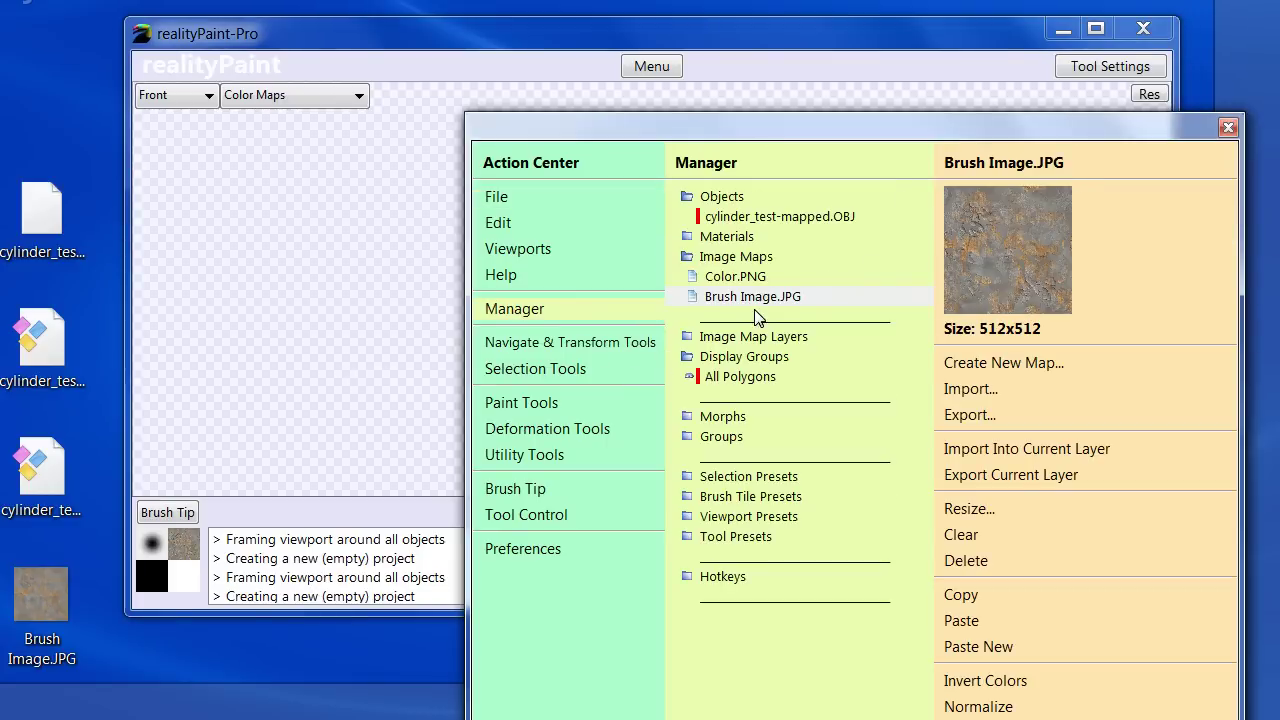
left_click(745, 258)
left_click(758, 298)
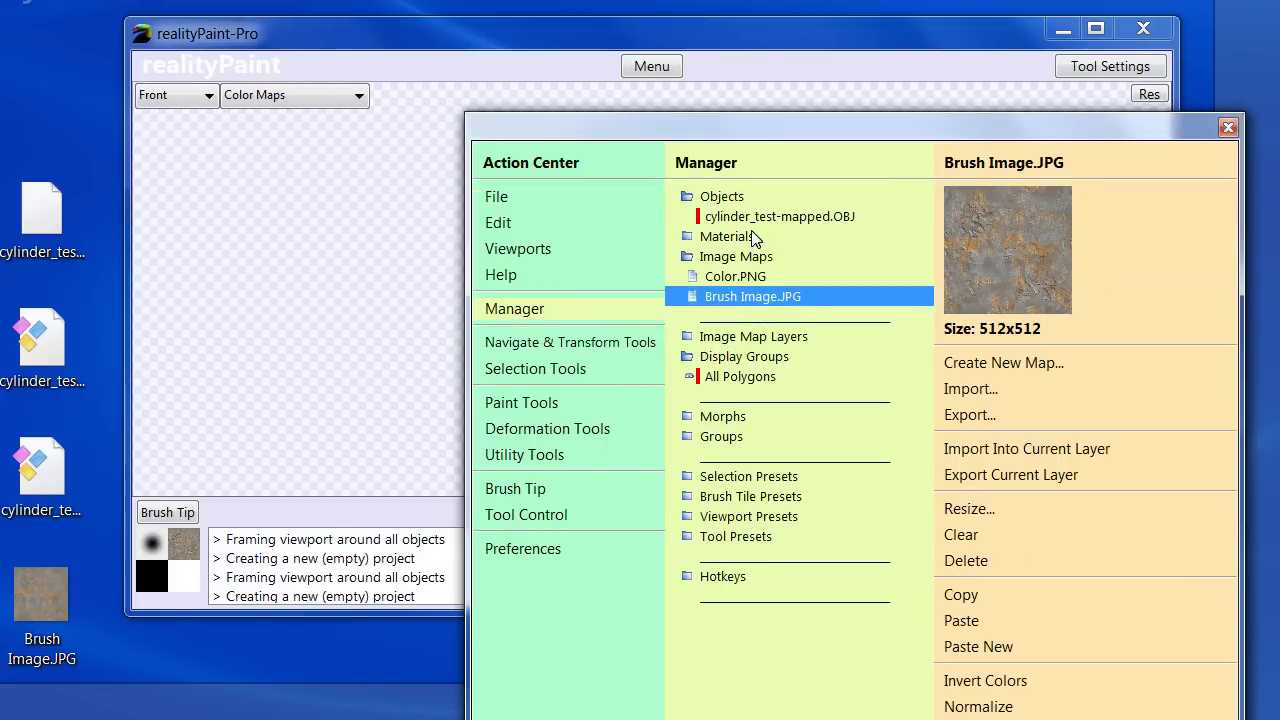
- Set the def_surf_mat Color channel map to Brush Image.JPG
left_click(697, 238)
left_click(730, 257)
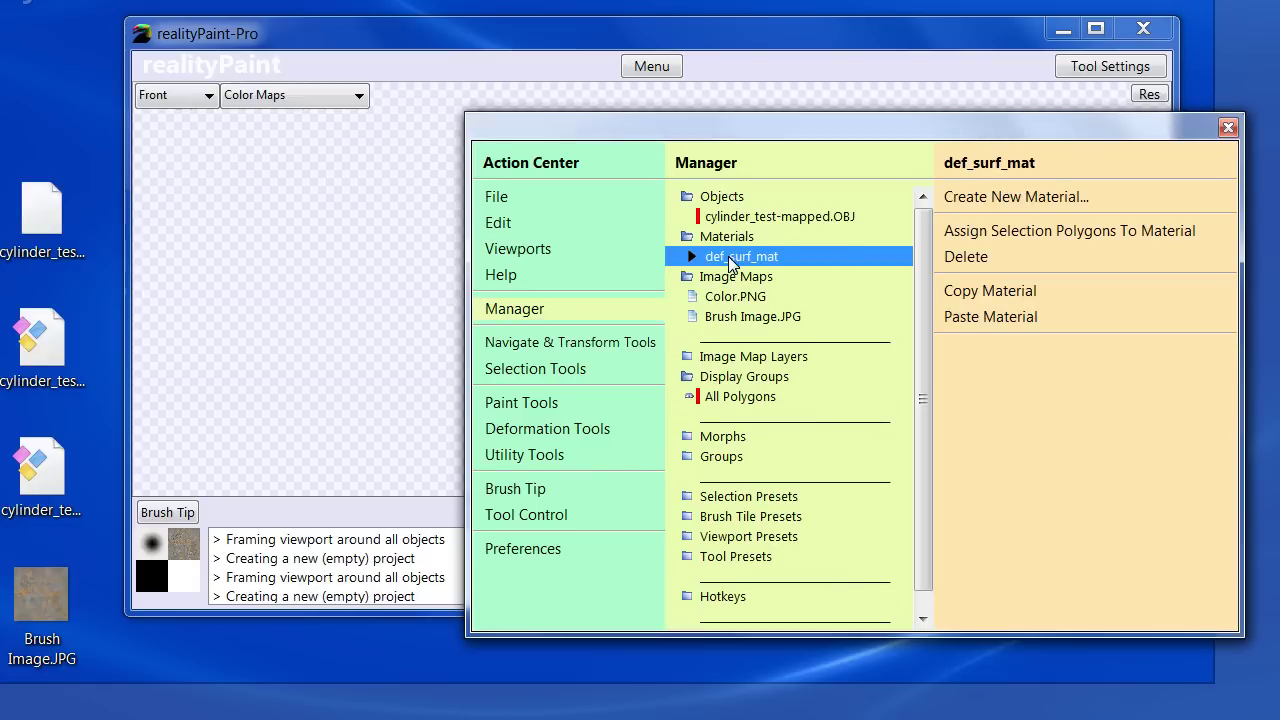
left_click(694, 258)
left_click(727, 283)
left_click(1134, 200)
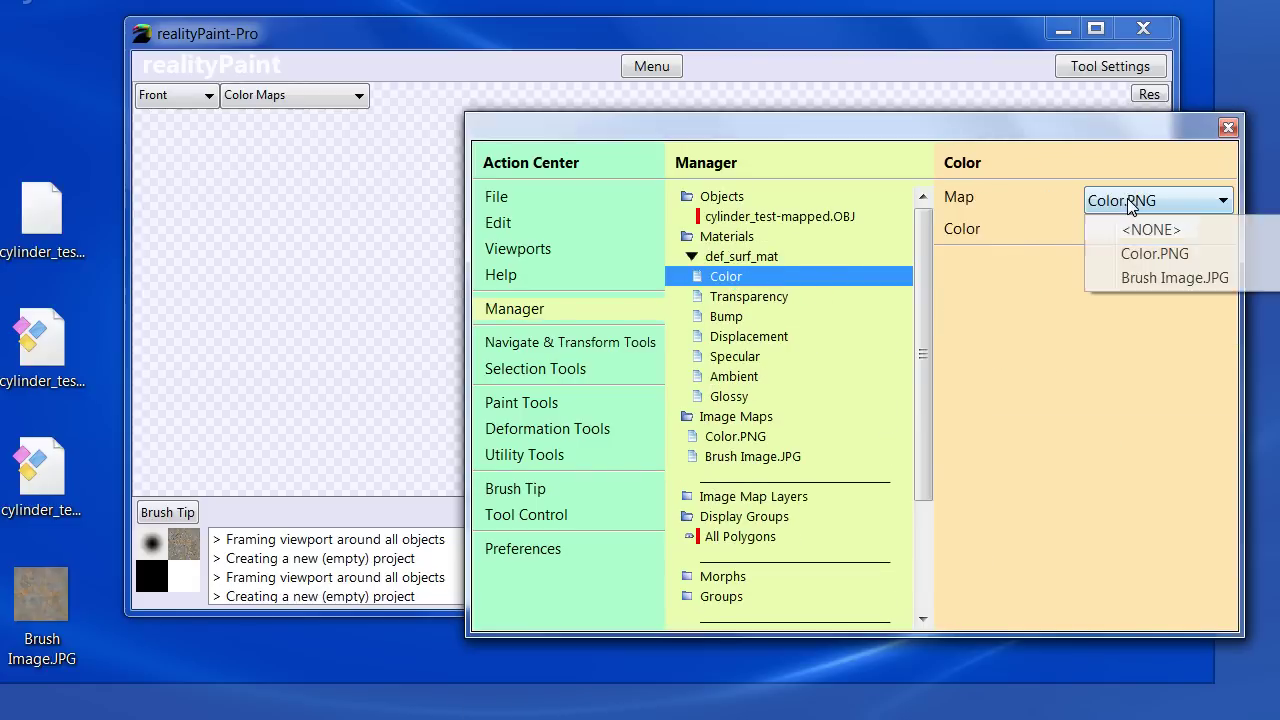
left_click(1138, 277)
- Make the cylinder draw double sided so the brush texture wraps all its sides
left_click(1228, 127)
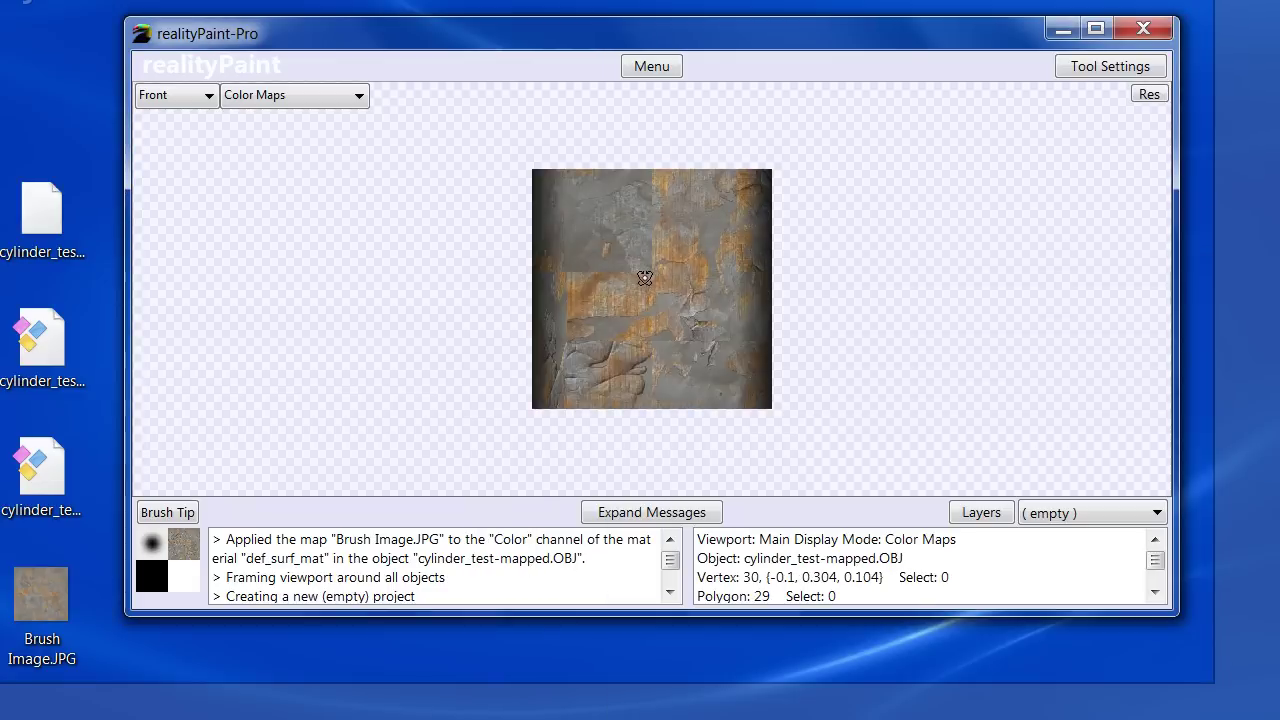
left_click_drag(663, 287, 625, 316)
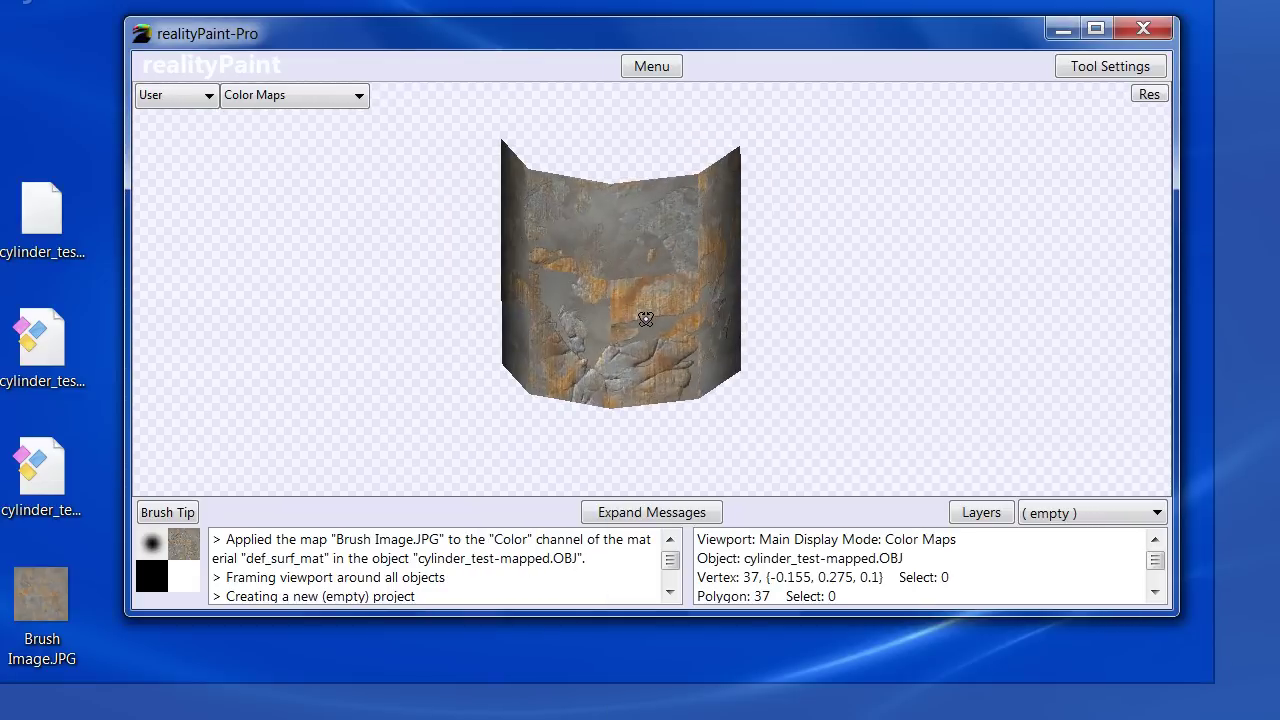
right_click(643, 318)
left_click(935, 369)
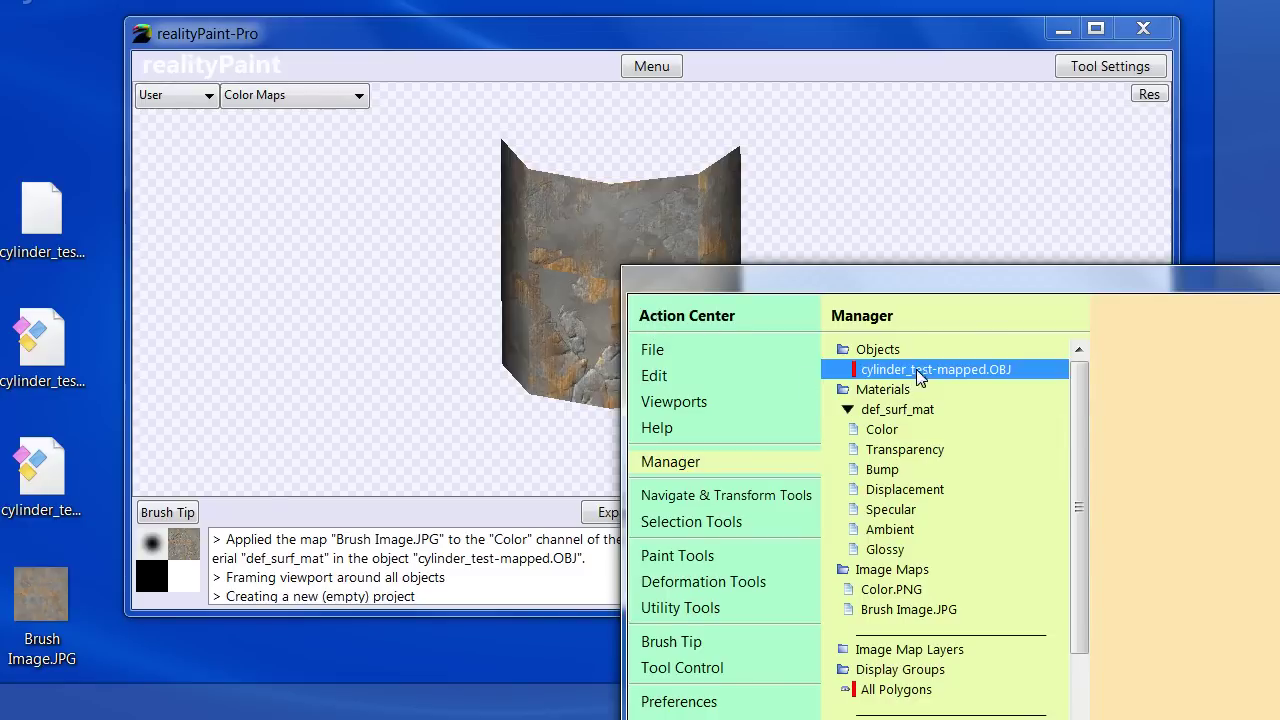
left_click(1048, 397)
left_click_drag(661, 266, 682, 302)
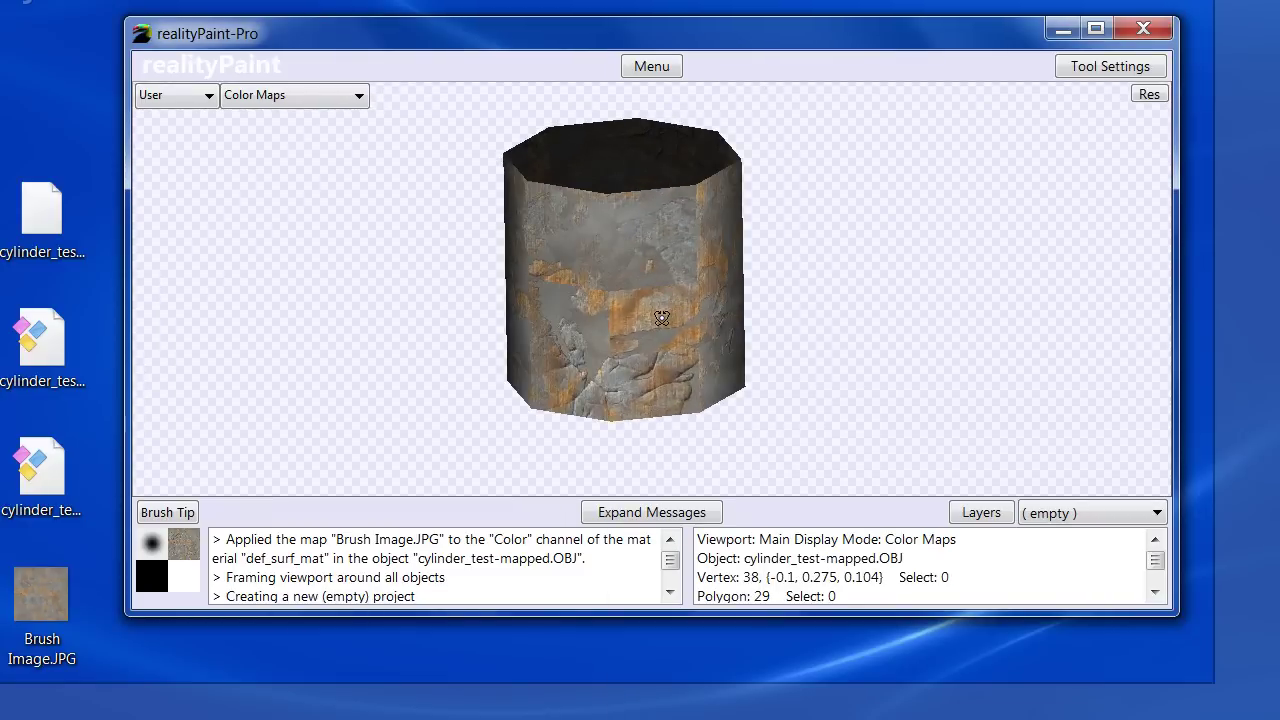
- Zoom in on the cylinder's rusty texture, then back out to the whole cylinder
key("z")
left_click(578, 264)
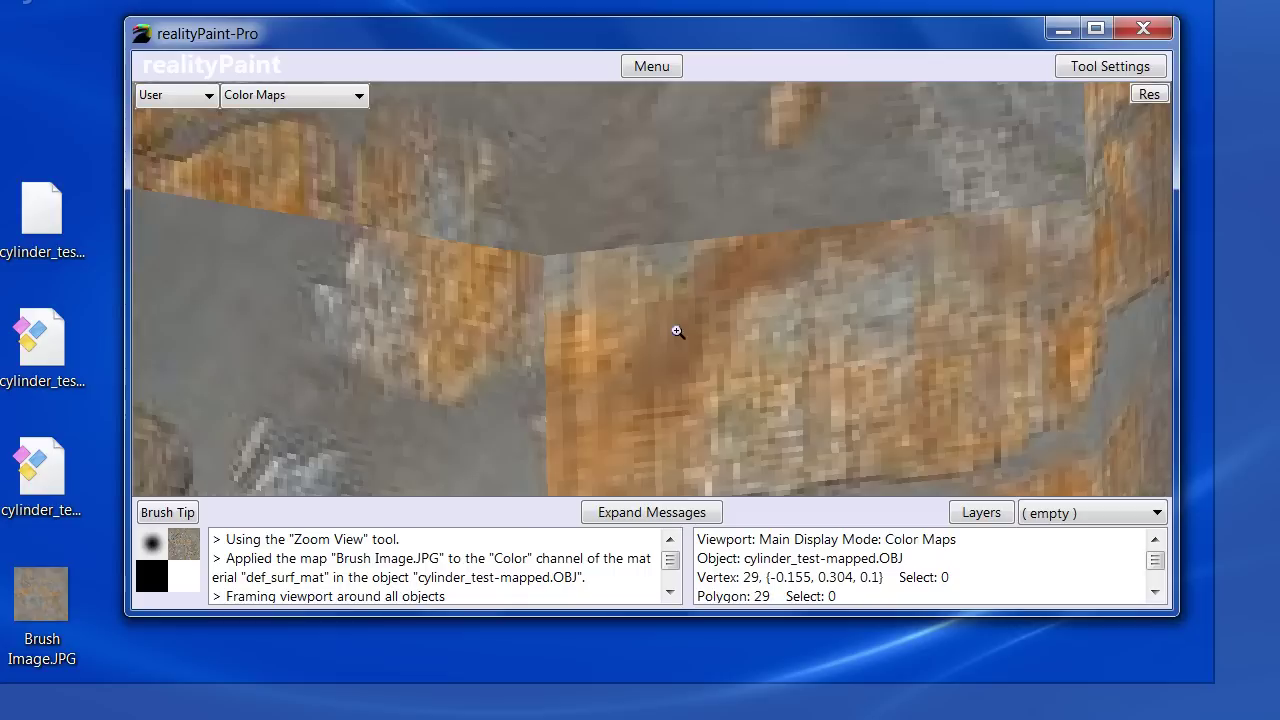
left_click(778, 265)
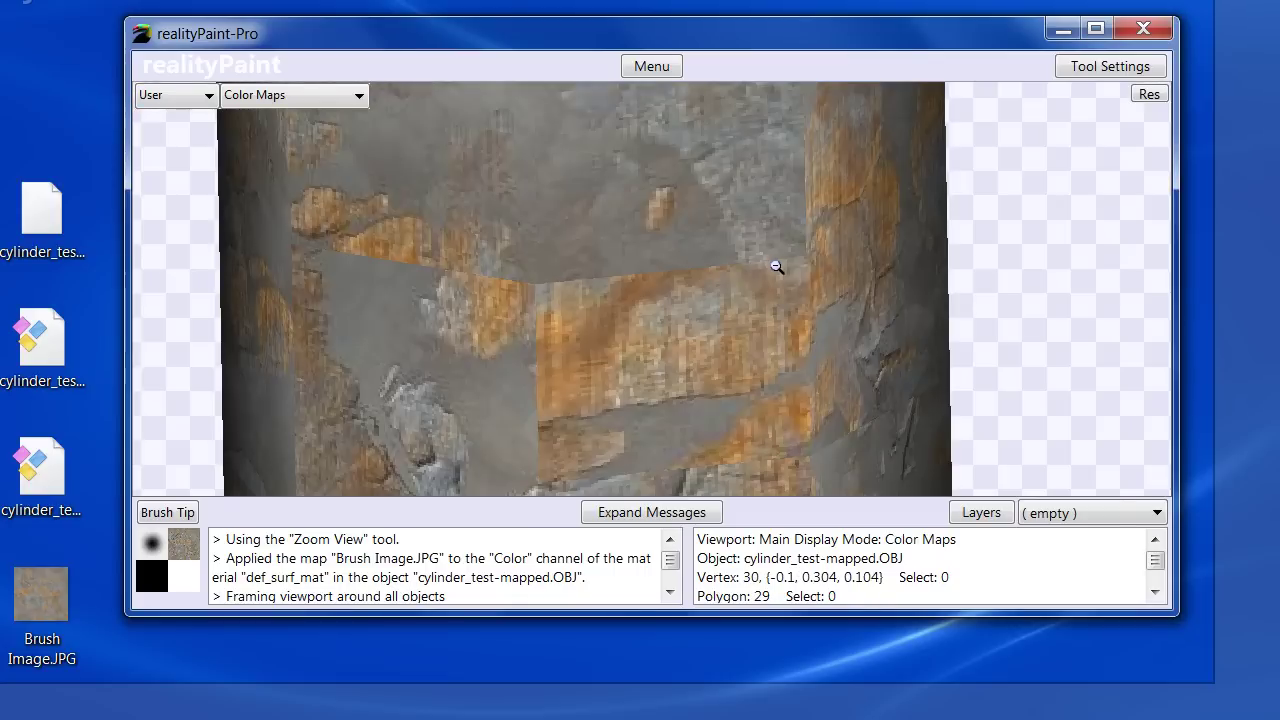
left_click(662, 300)
left_click(617, 330)
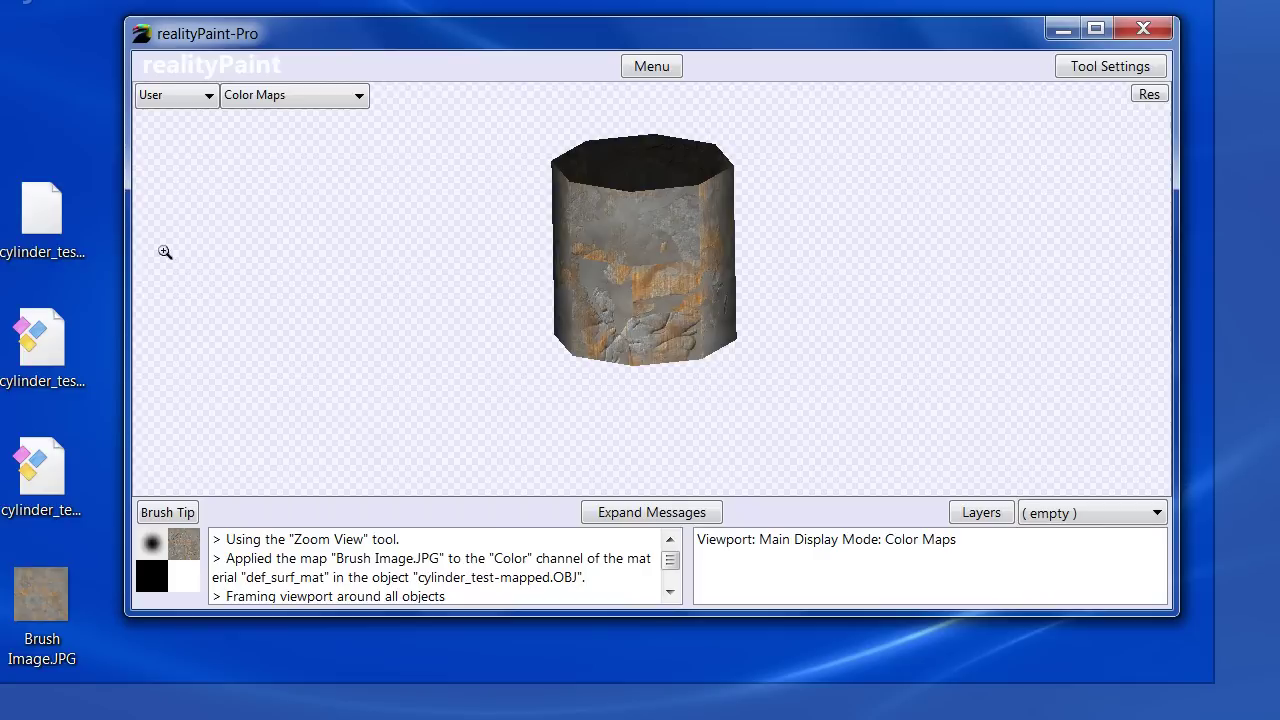
- Compare the 2000x2000 Color.PNG with the 512x512 Brush Image.JPG in IrfanView, then close it
left_click_drag(0, 290, 26, 137)
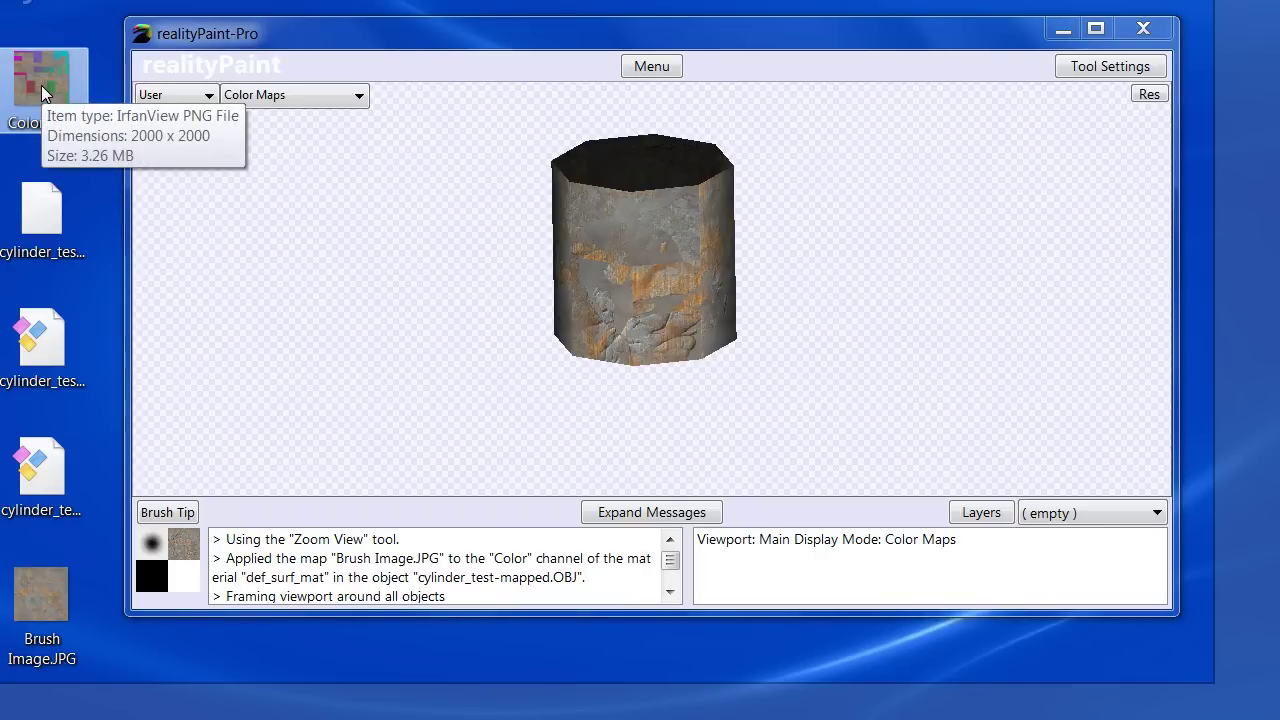
double_click(41, 85)
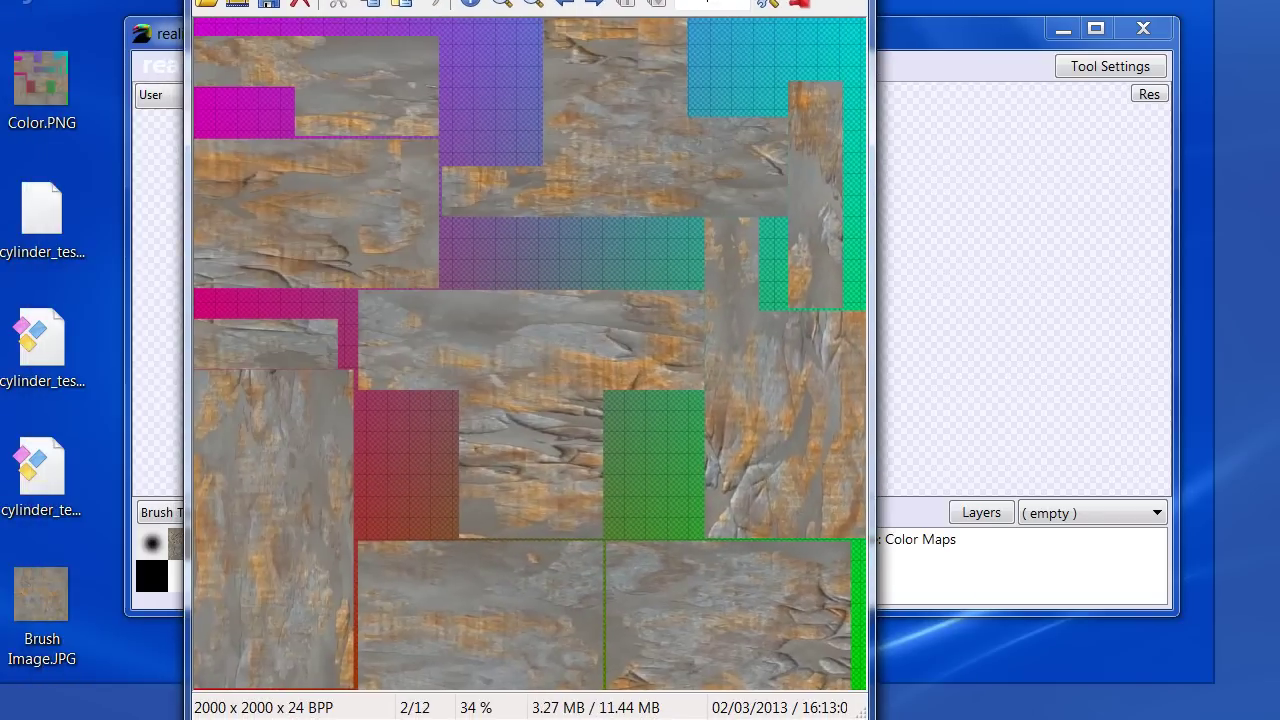
key("Escape")
double_click(40, 600)
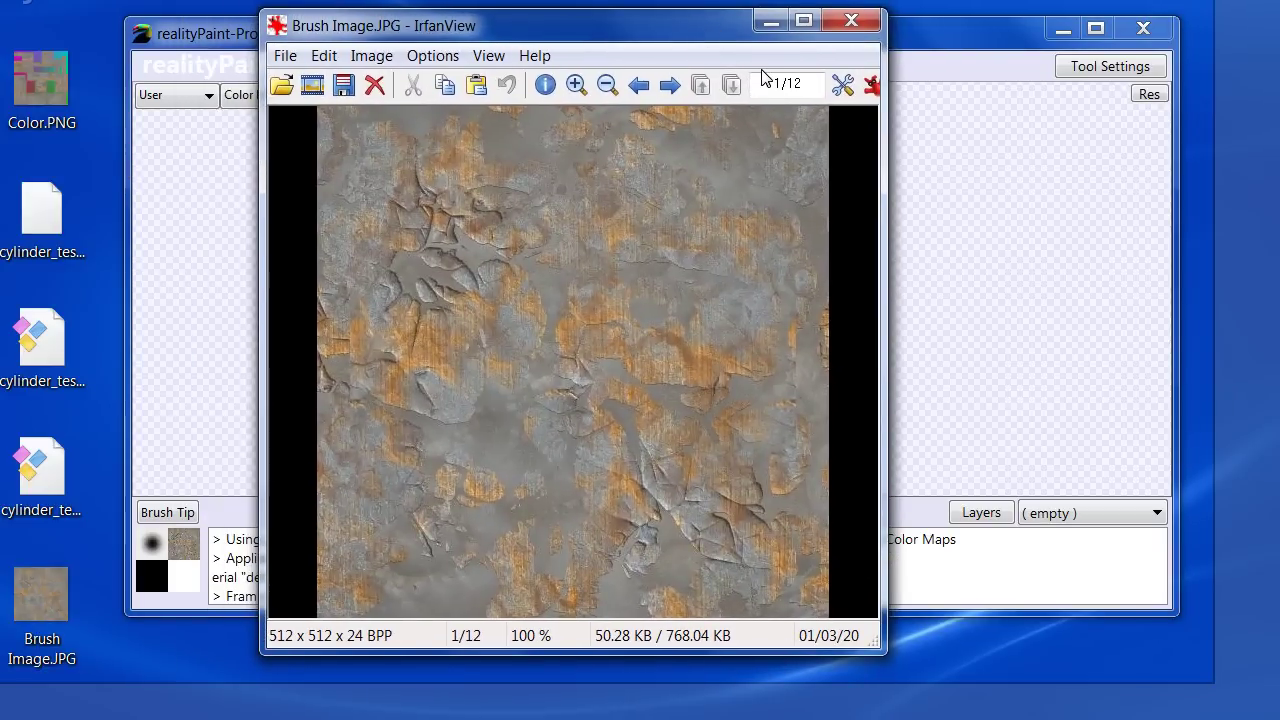
left_click(852, 22)
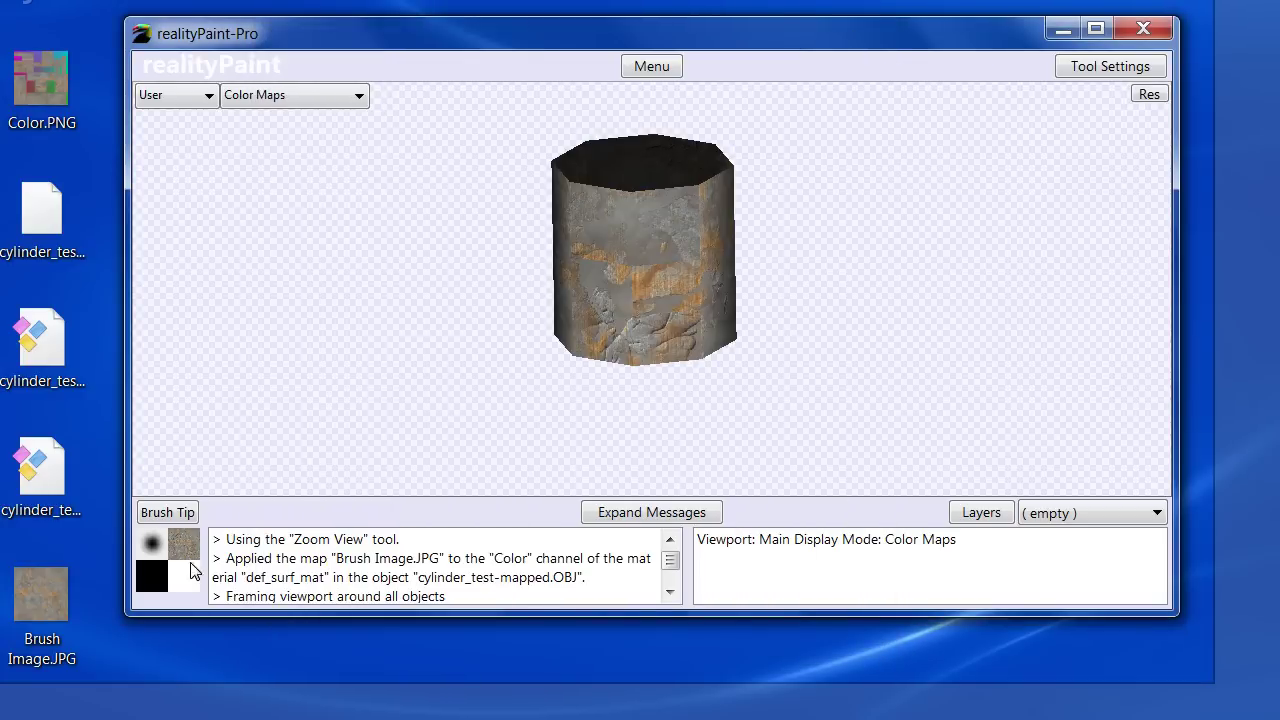
key("space")
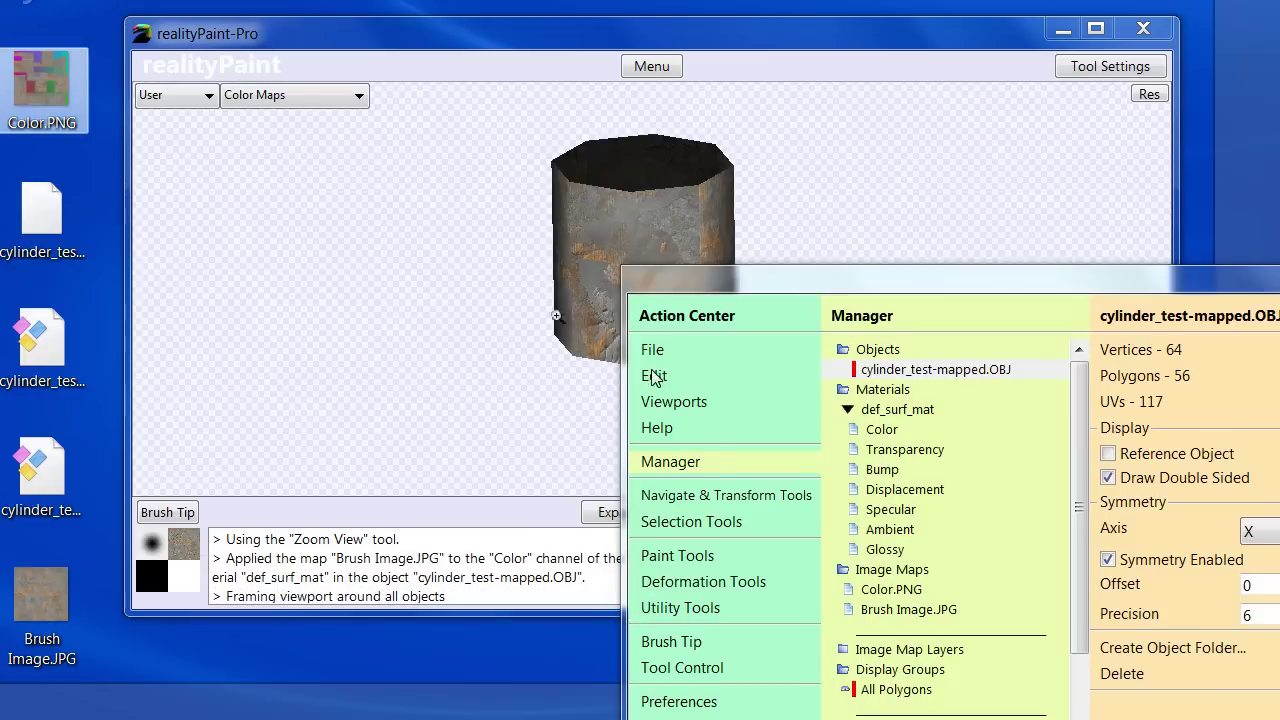
left_click(878, 392)
left_click(889, 418)
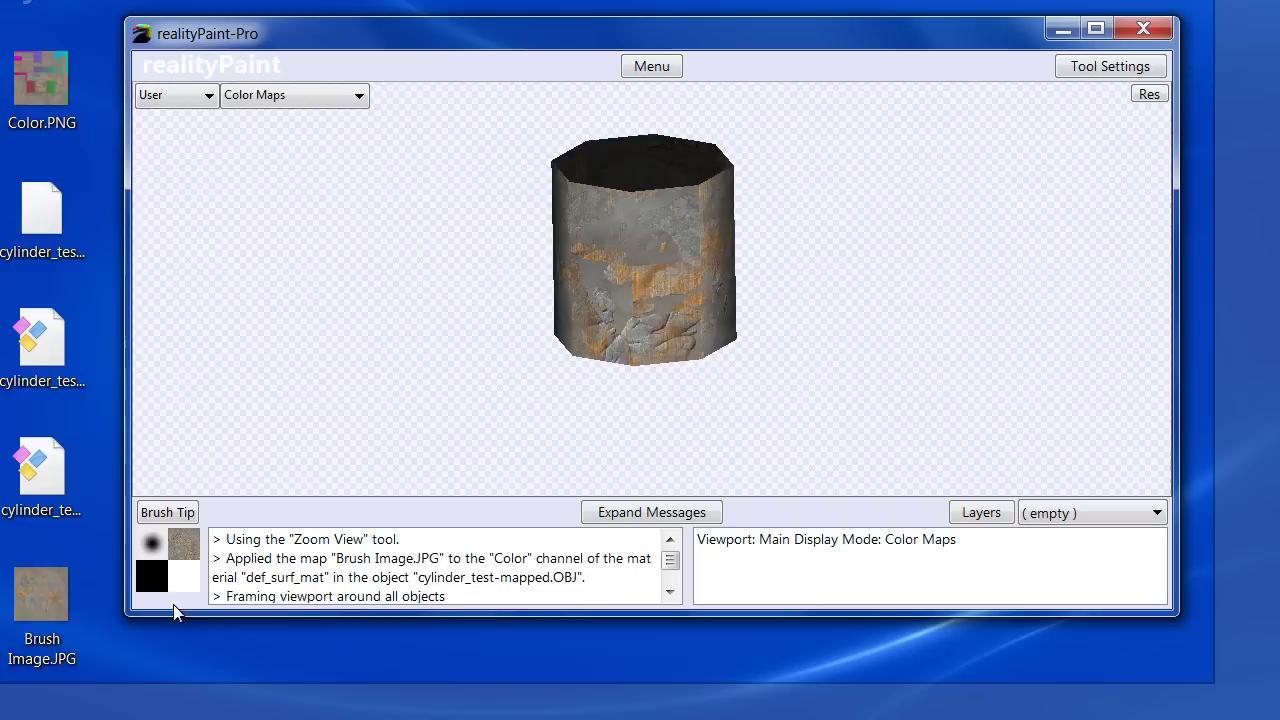
left_click(44, 596)
left_click(40, 100, "ctrl")
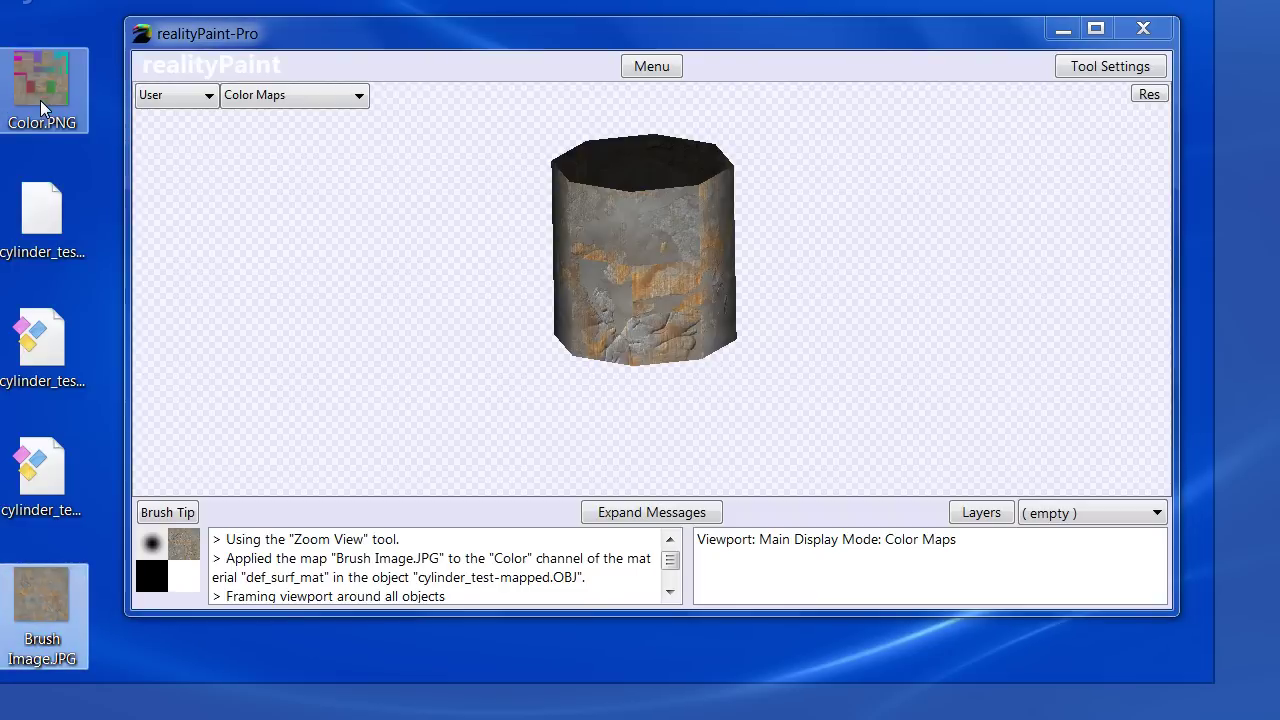
left_click(40, 100)
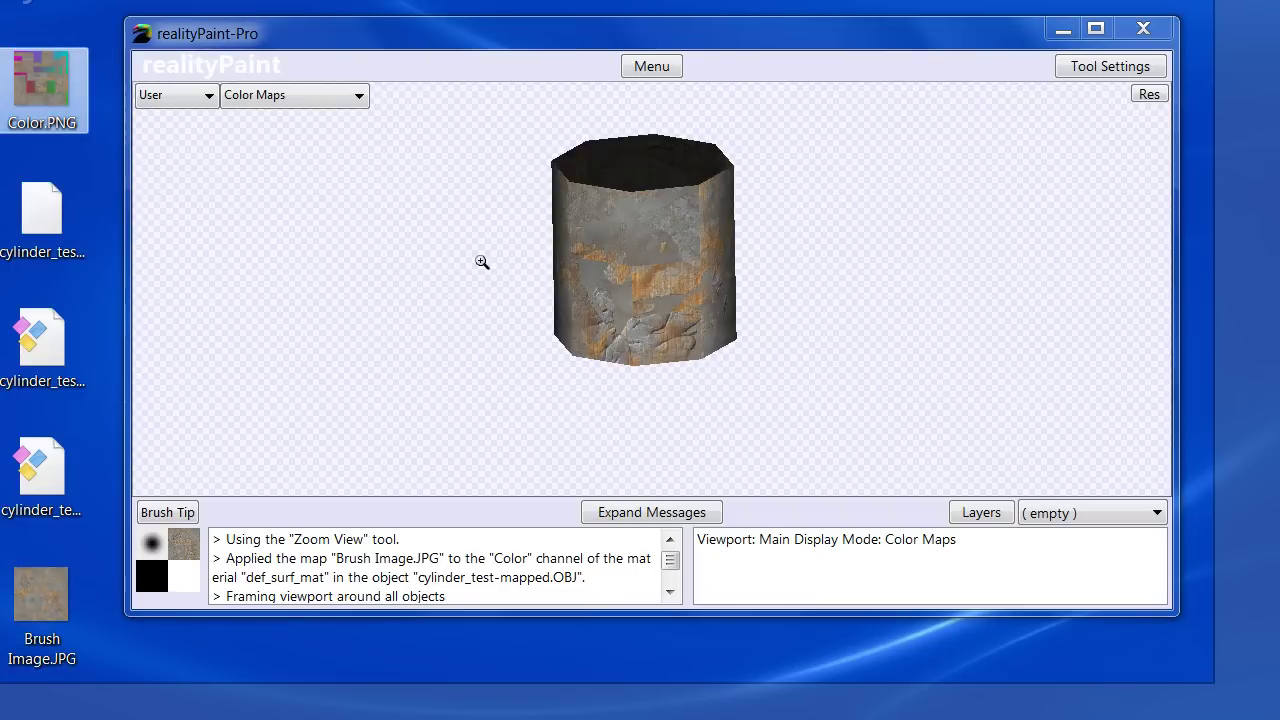